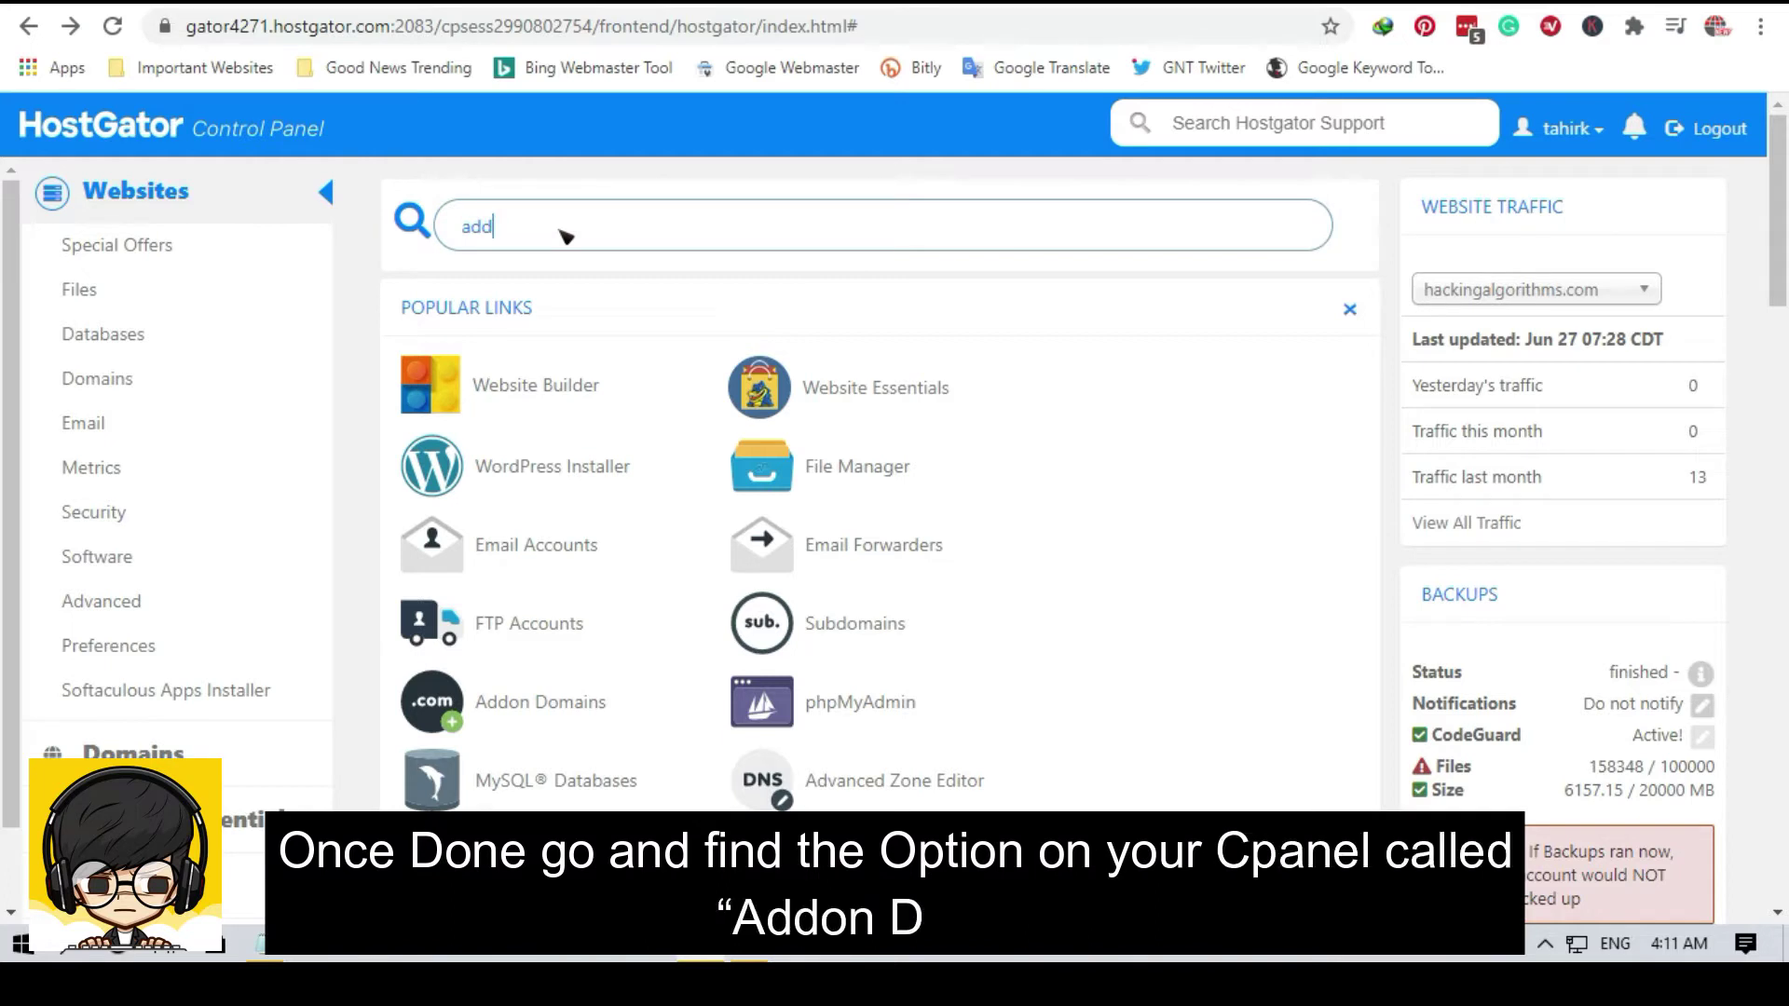
# Search the control panel for "addon domain" and open the Addon Domains page
pyautogui.write('on domain')
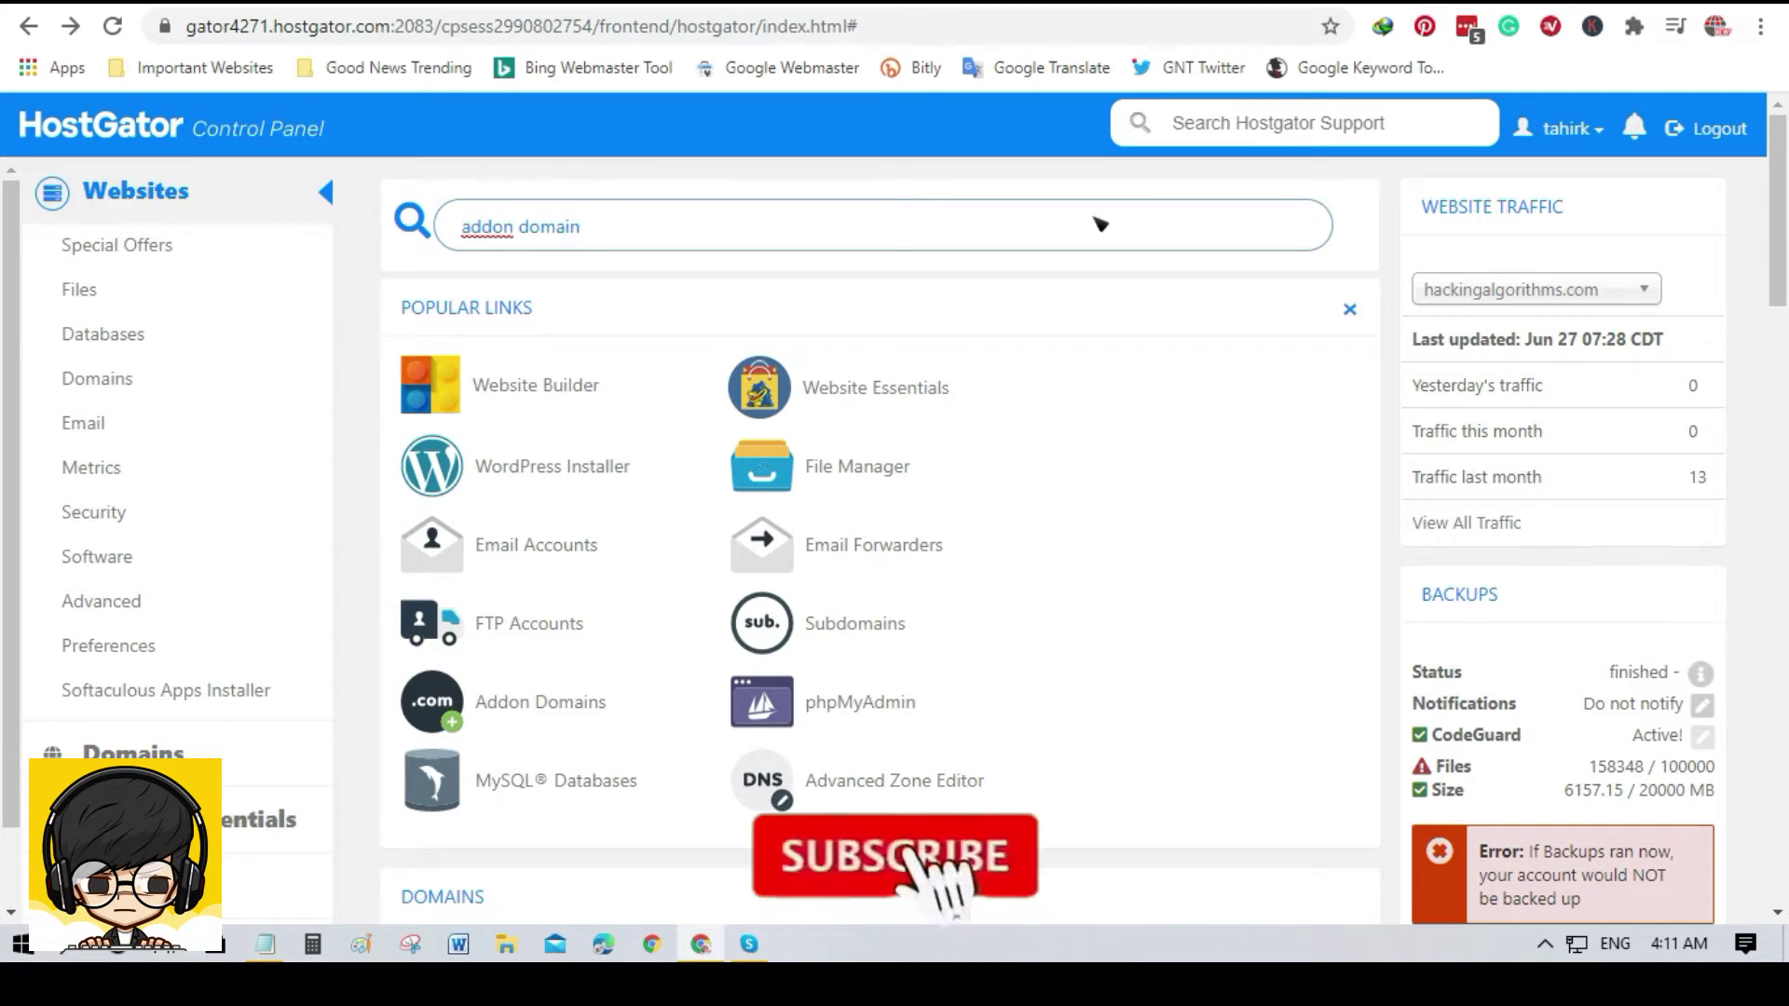
pyautogui.click(408, 226)
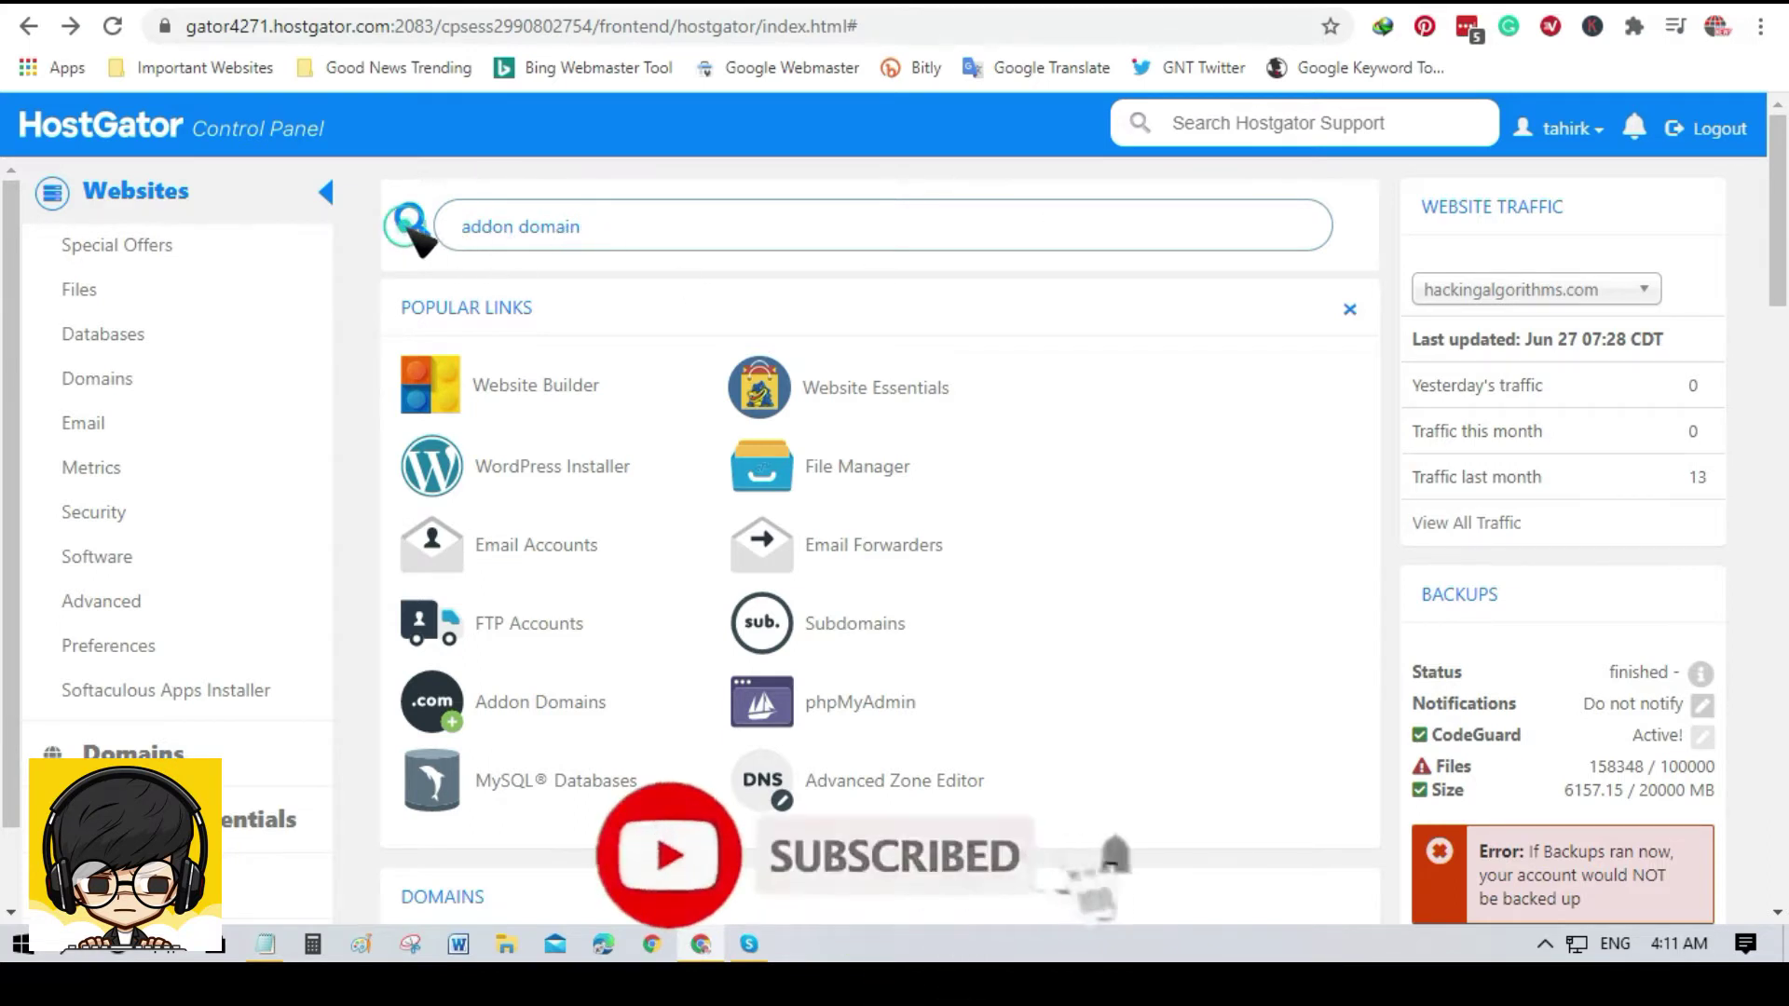
pyautogui.click(533, 707)
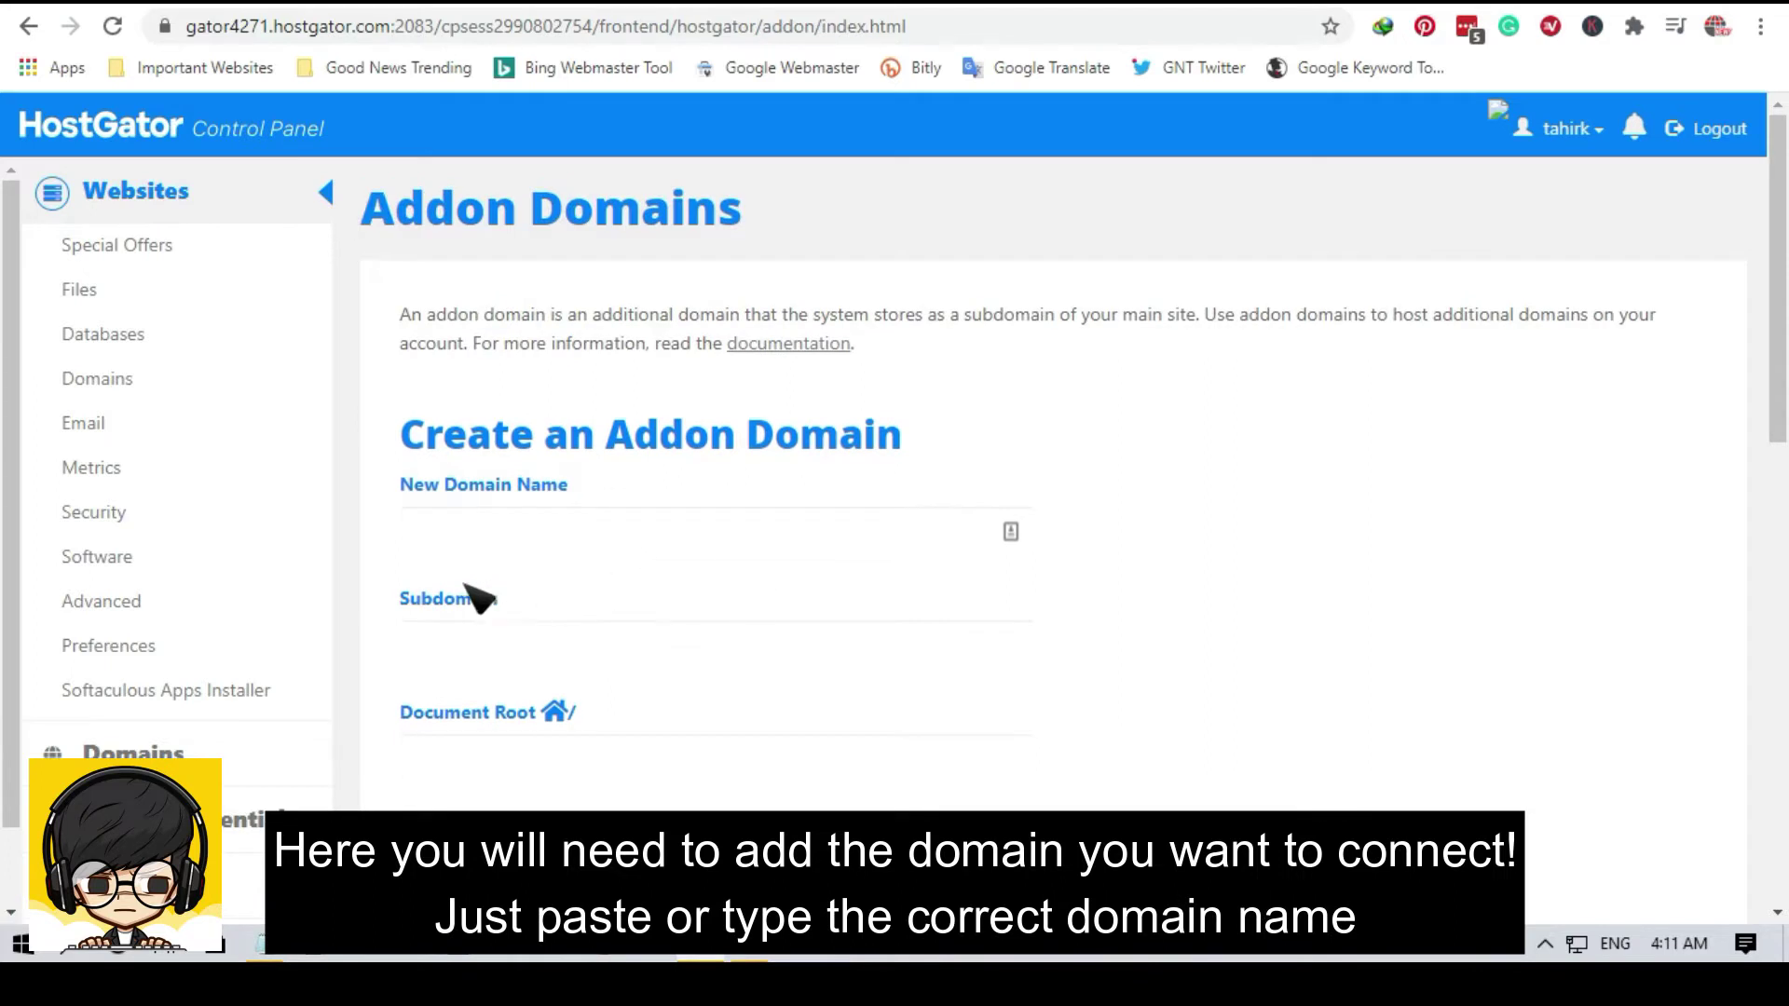
# Switch to name.com and open the details of dropshippingpartners.com from the account's domain list
pyautogui.click(920, 1)
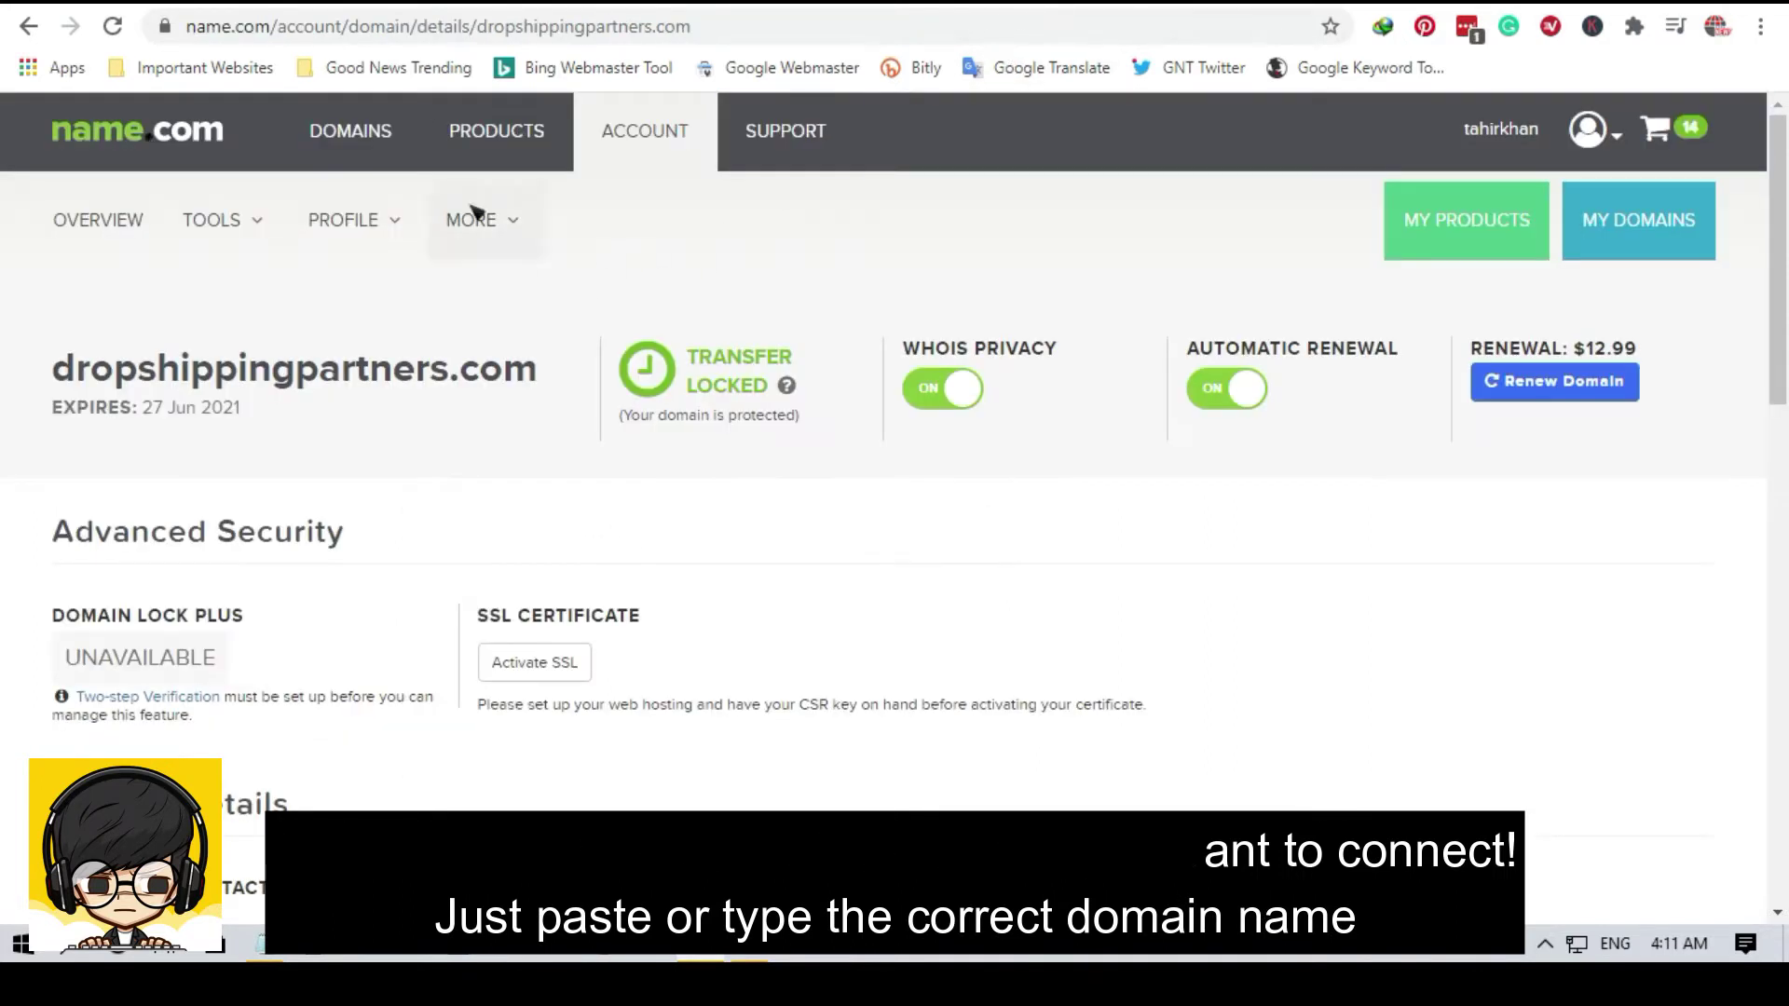
pyautogui.click(782, 26)
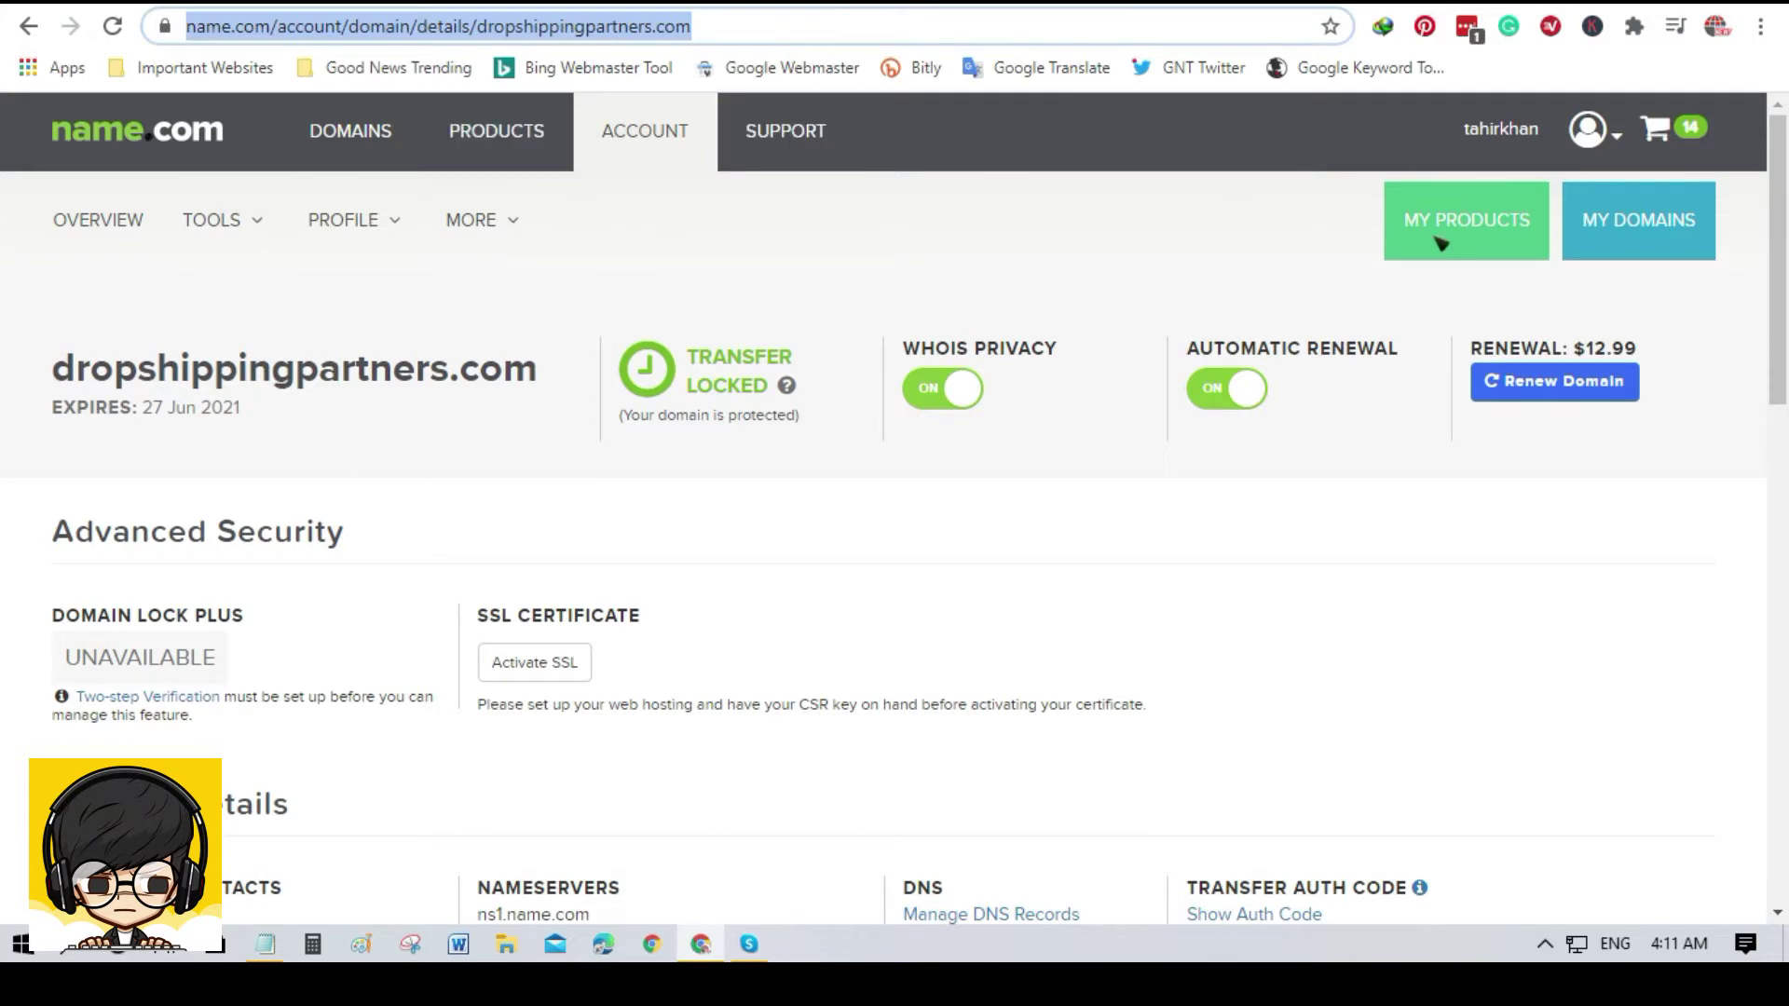
pyautogui.click(1654, 233)
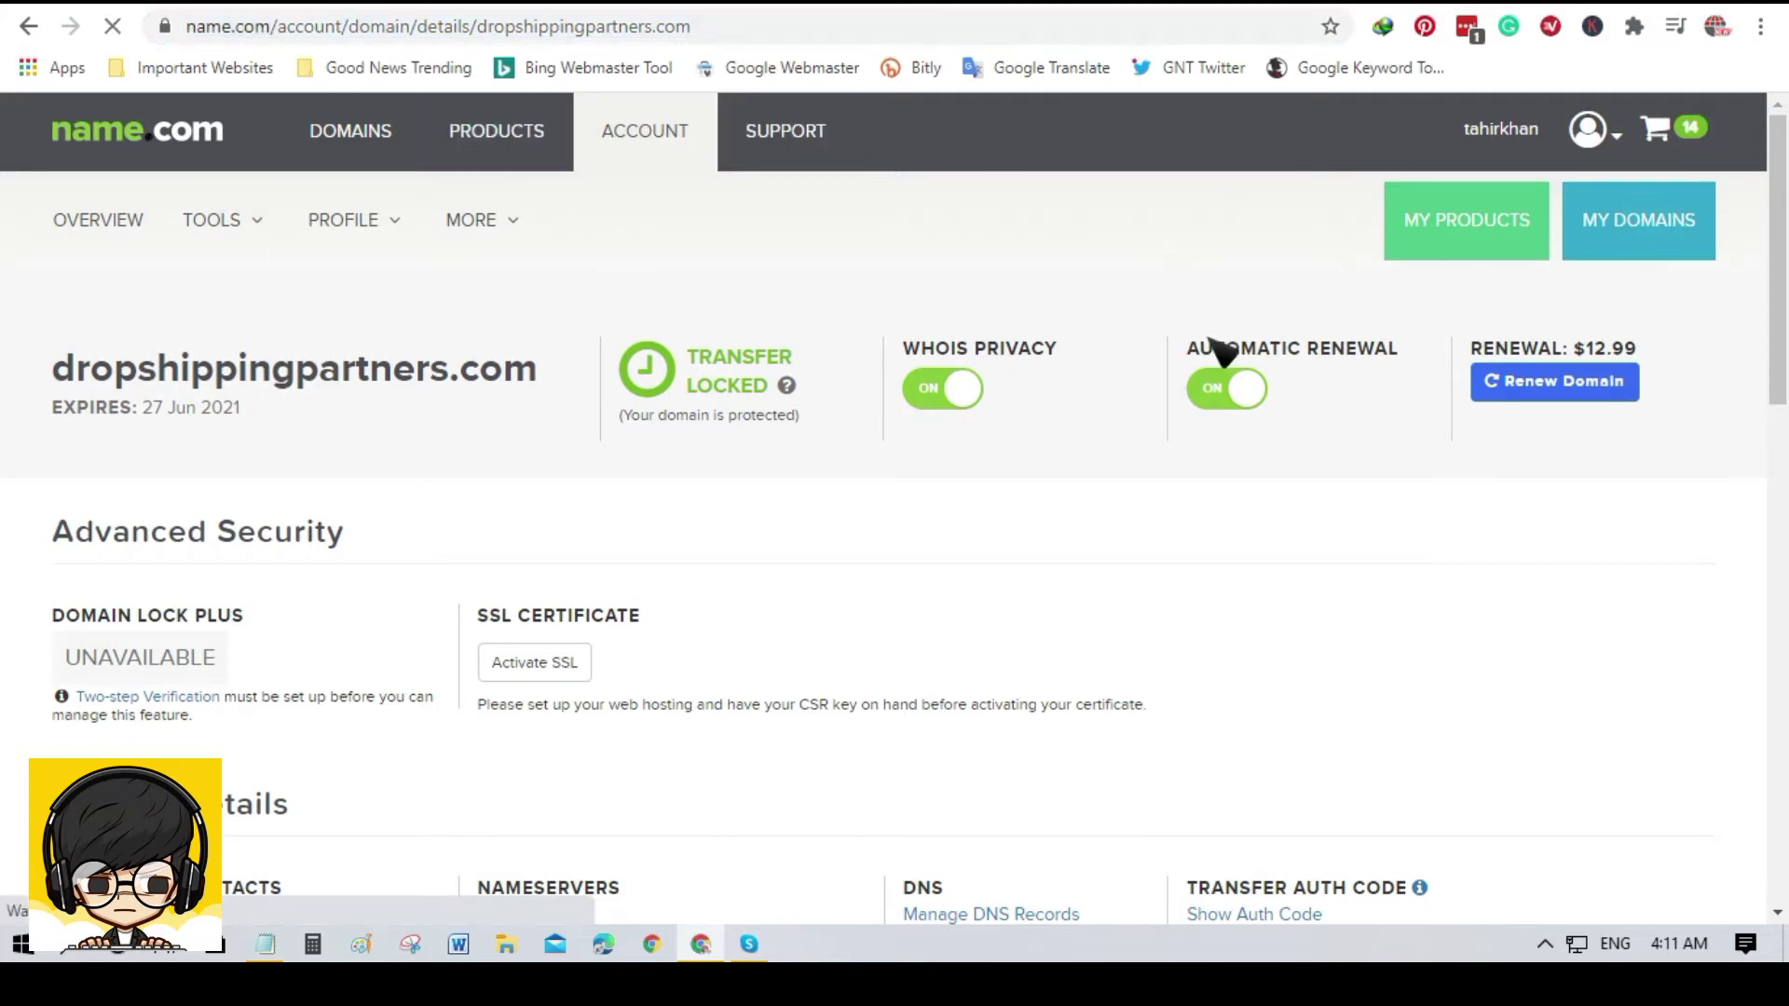
pyautogui.scroll(-4, 1022, 439)
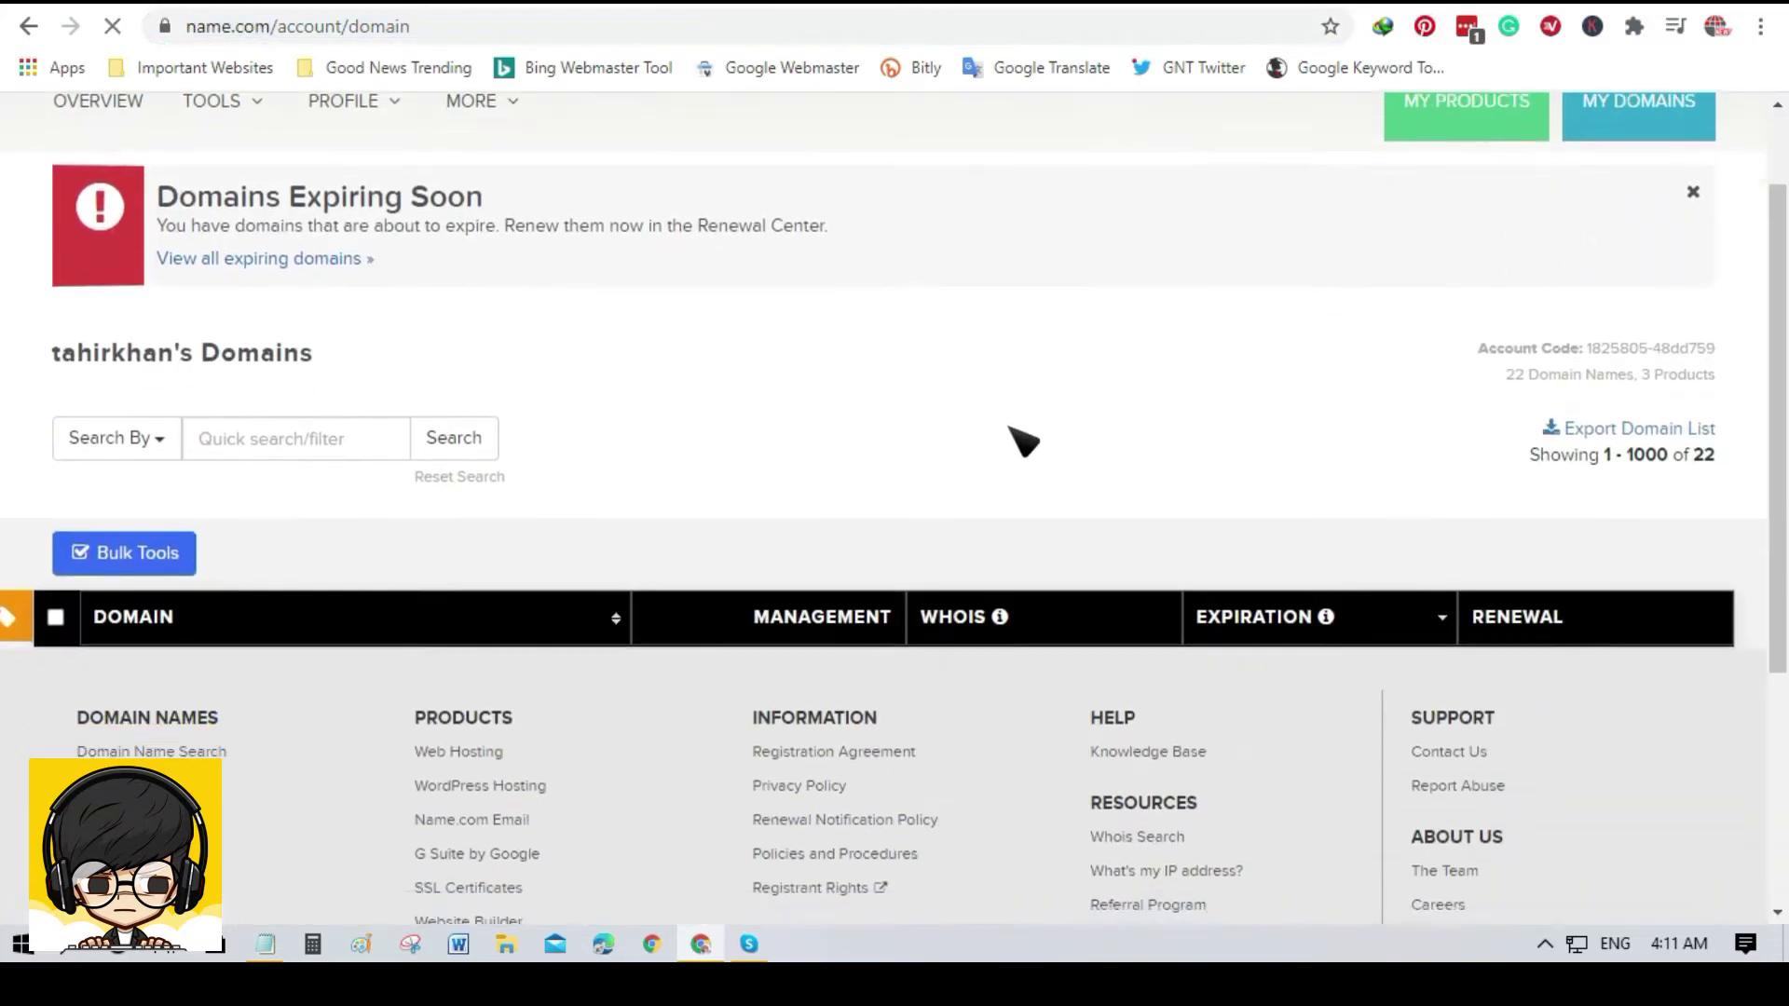
pyautogui.scroll(4, 1482, 435)
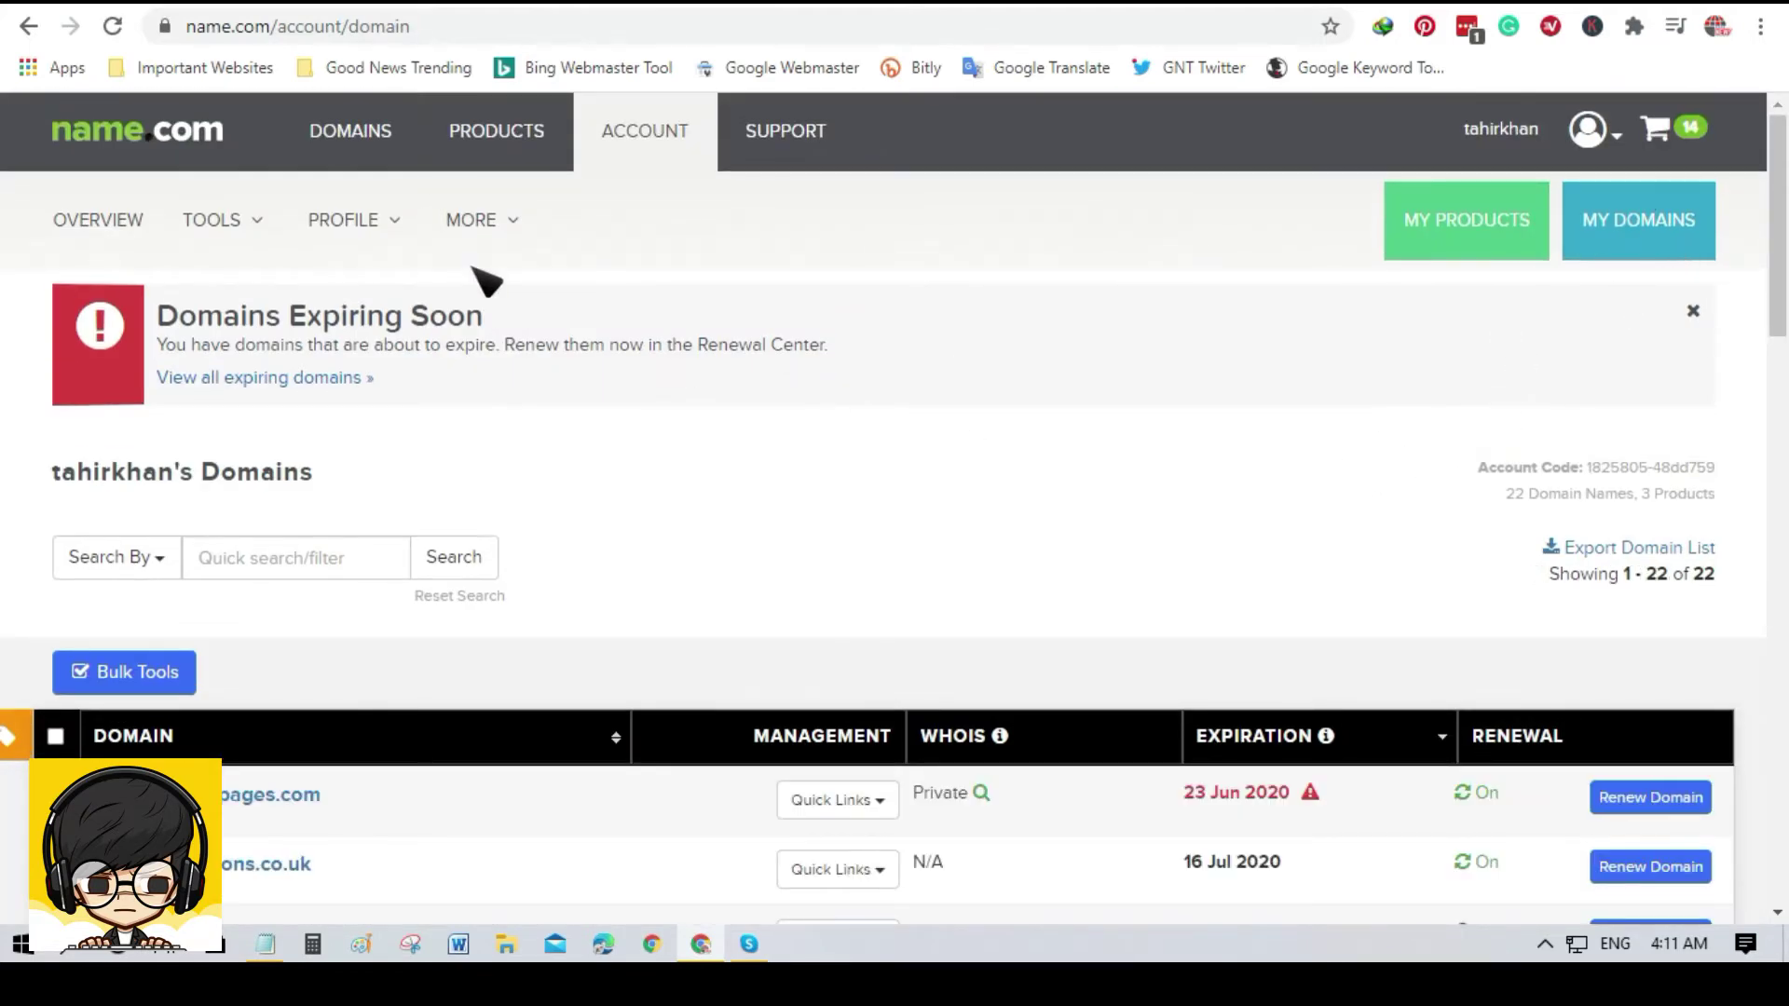
pyautogui.scroll(-15, 292, 596)
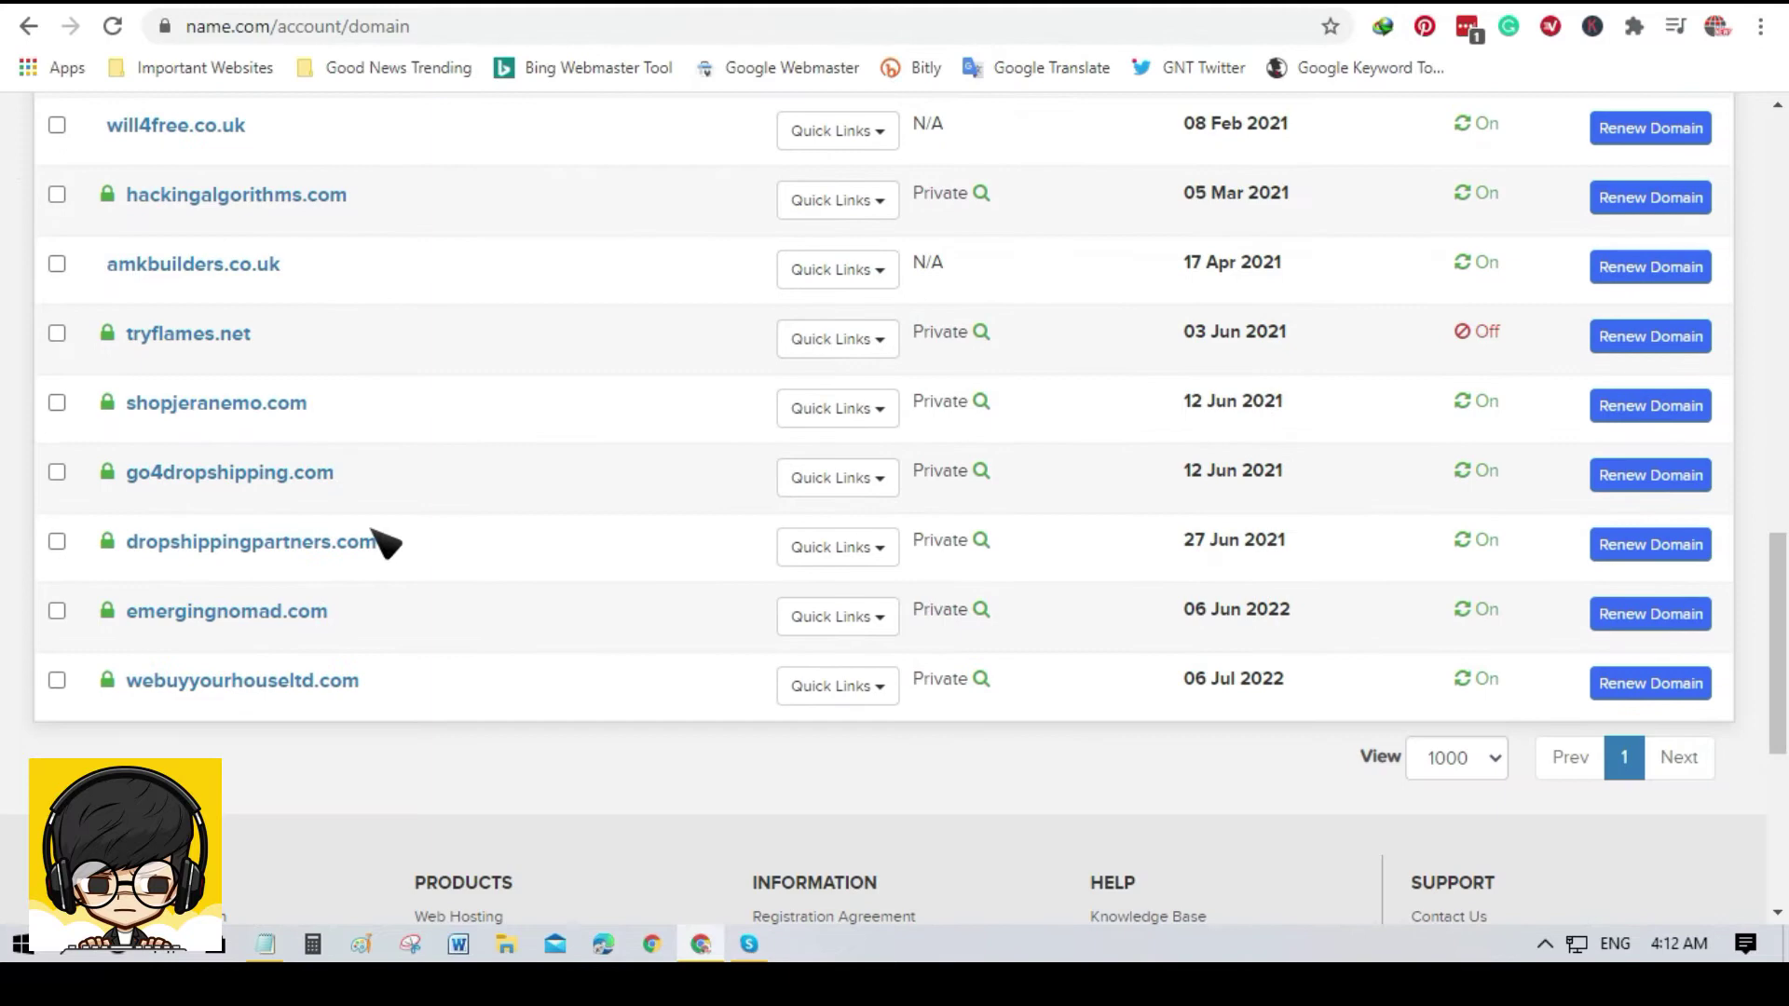
pyautogui.click(208, 544)
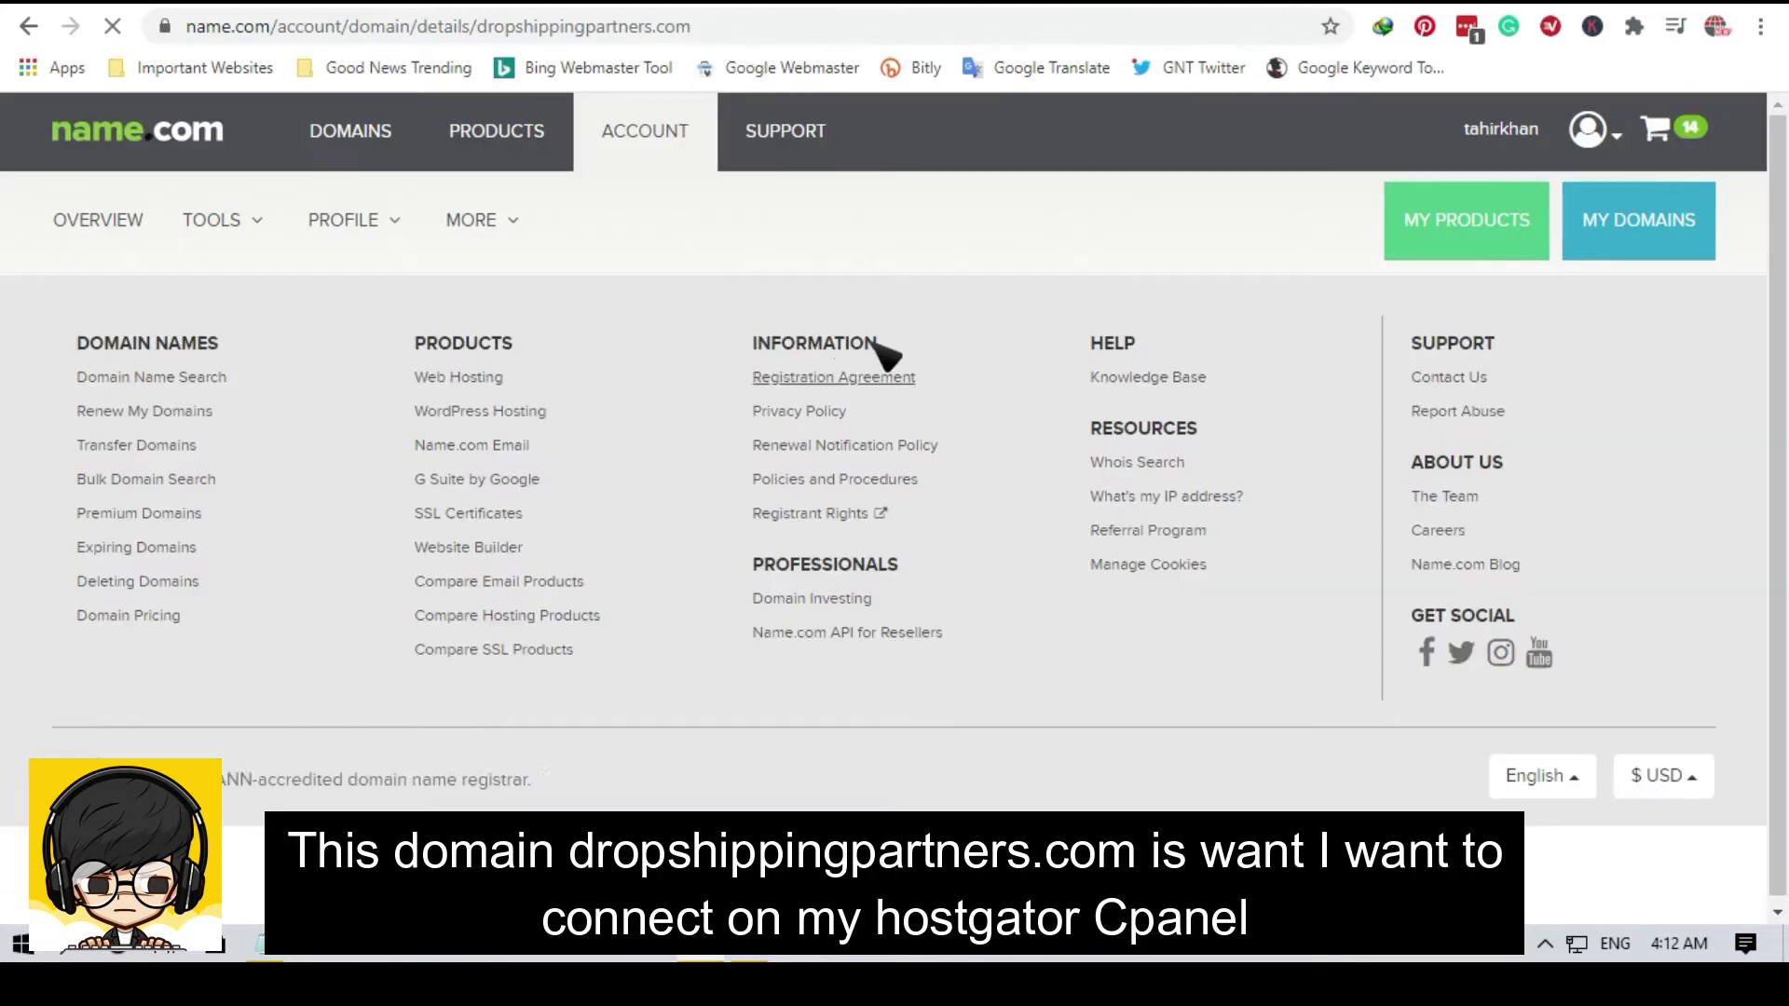
# Review the domain details of dropshippingpartners.com and open its nameserver management
pyautogui.scroll(-4, 1273, 596)
pyautogui.scroll(4, 987, 531)
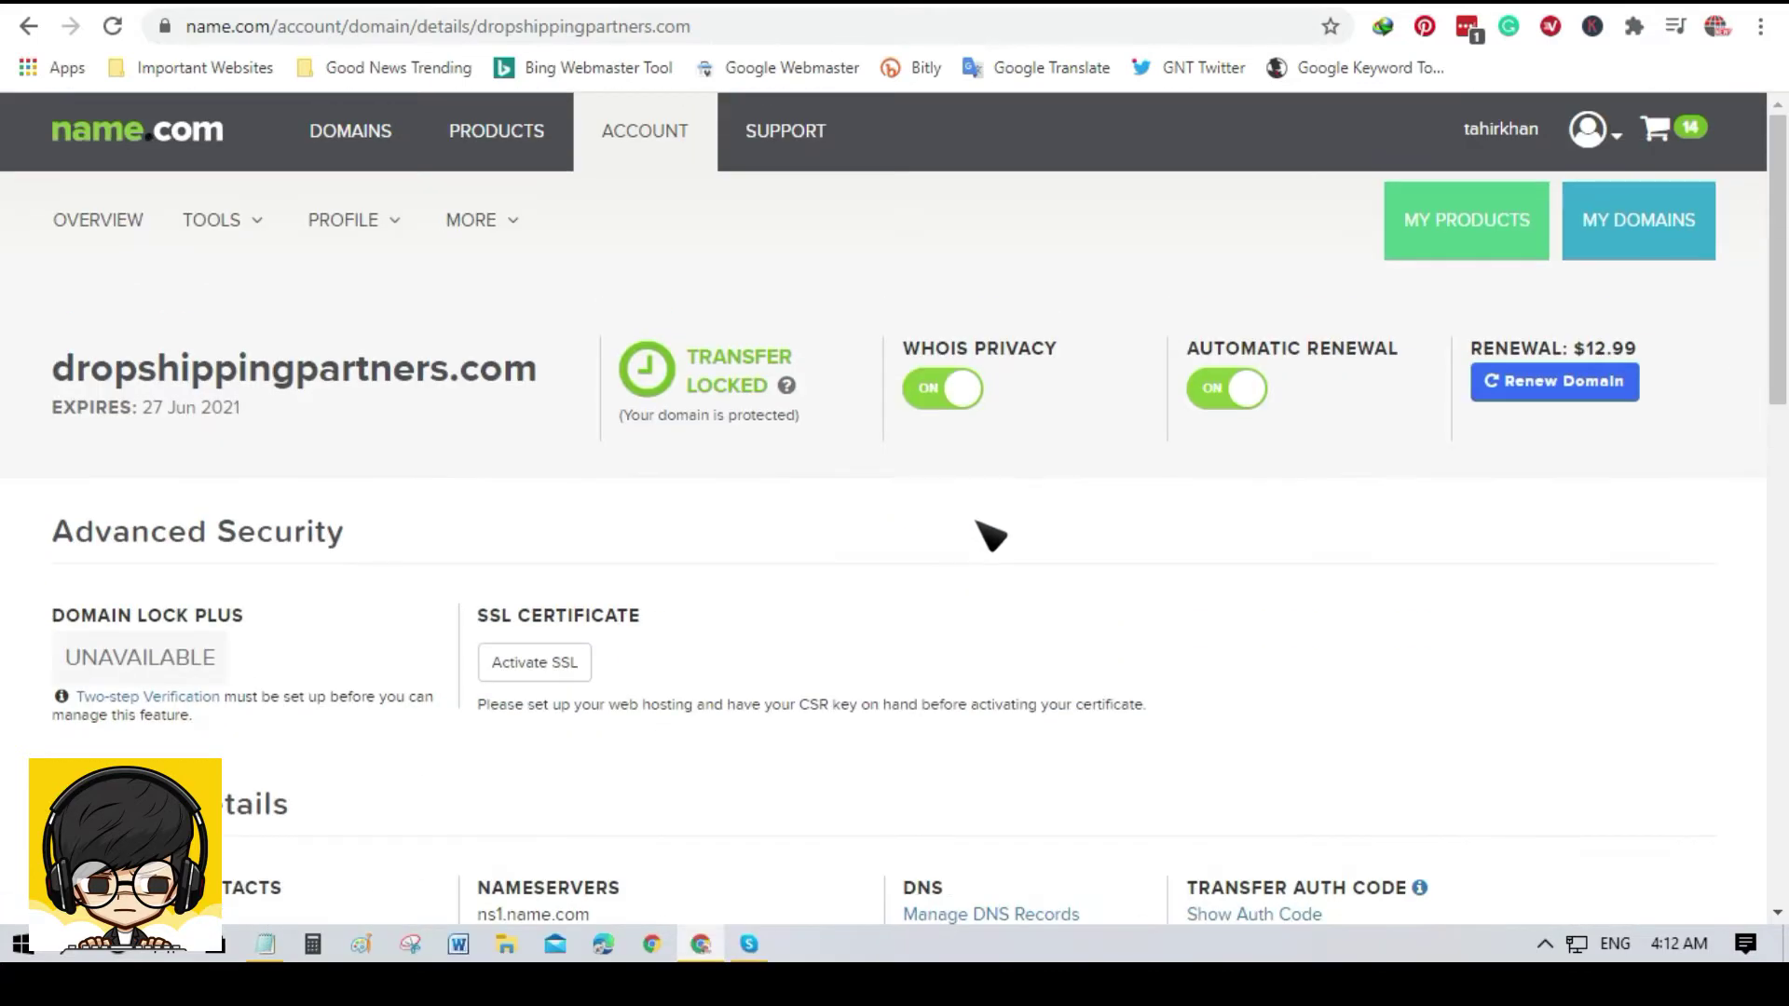
pyautogui.scroll(-4, 1186, 531)
pyautogui.scroll(3, 837, 550)
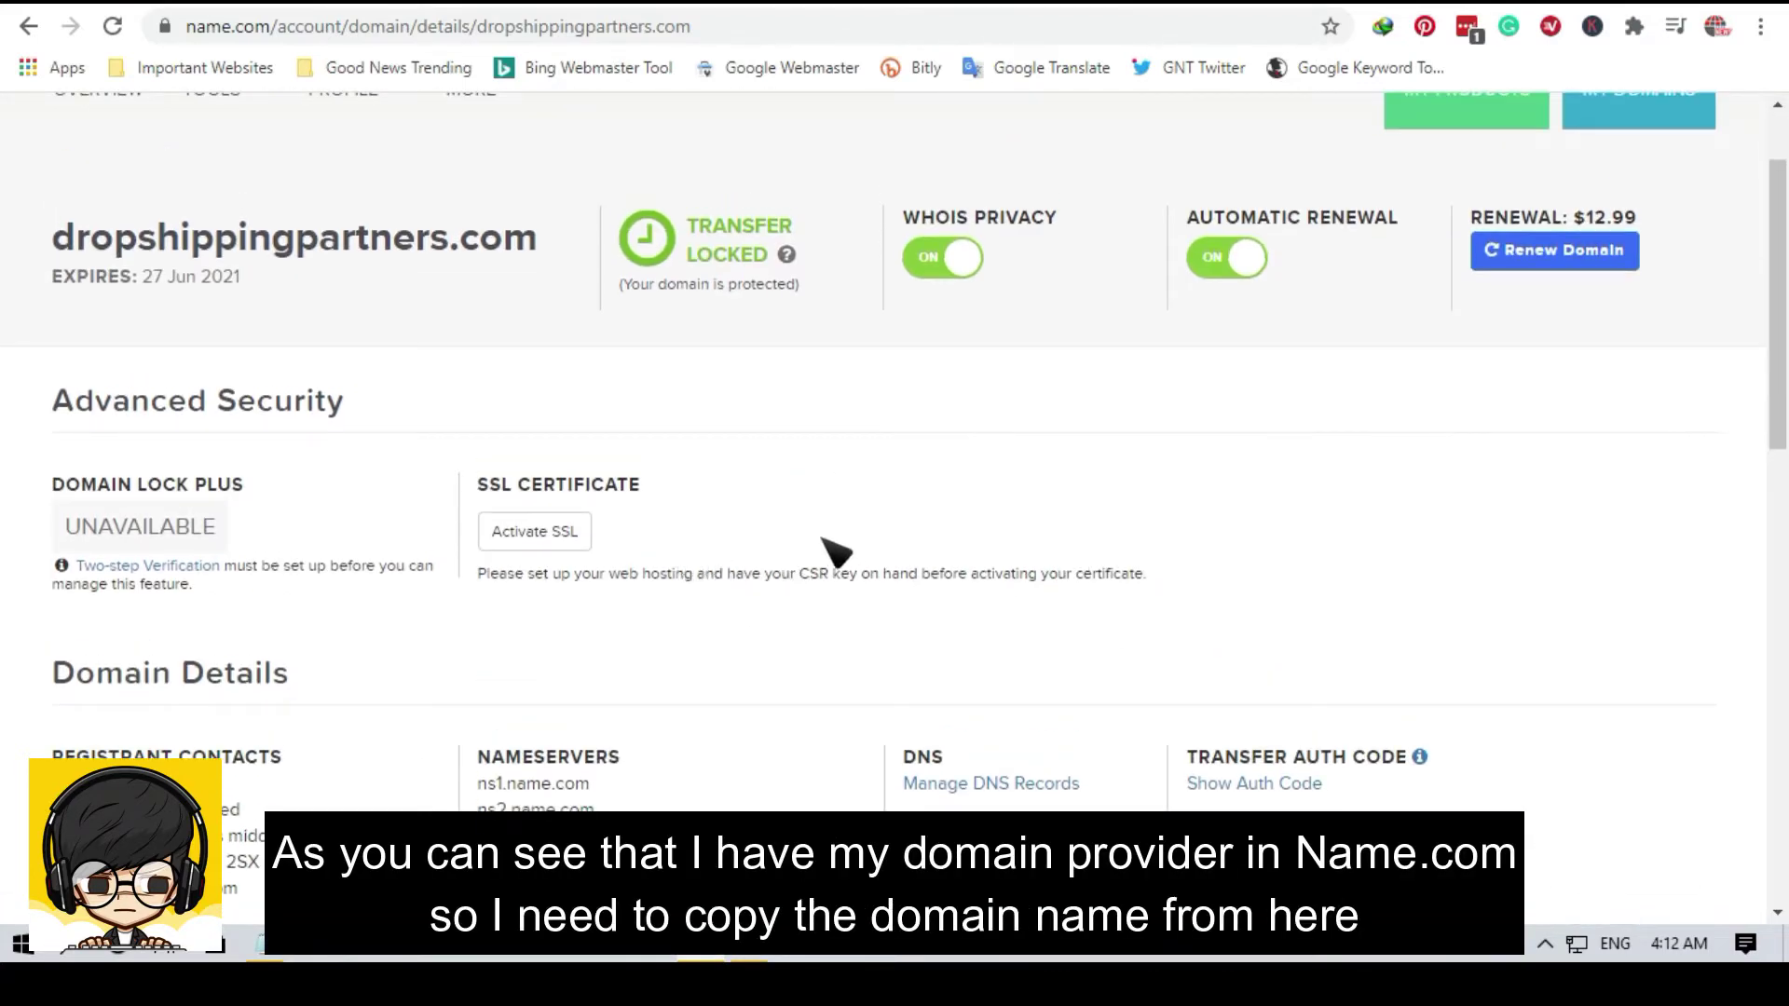
pyautogui.scroll(-3, 1070, 541)
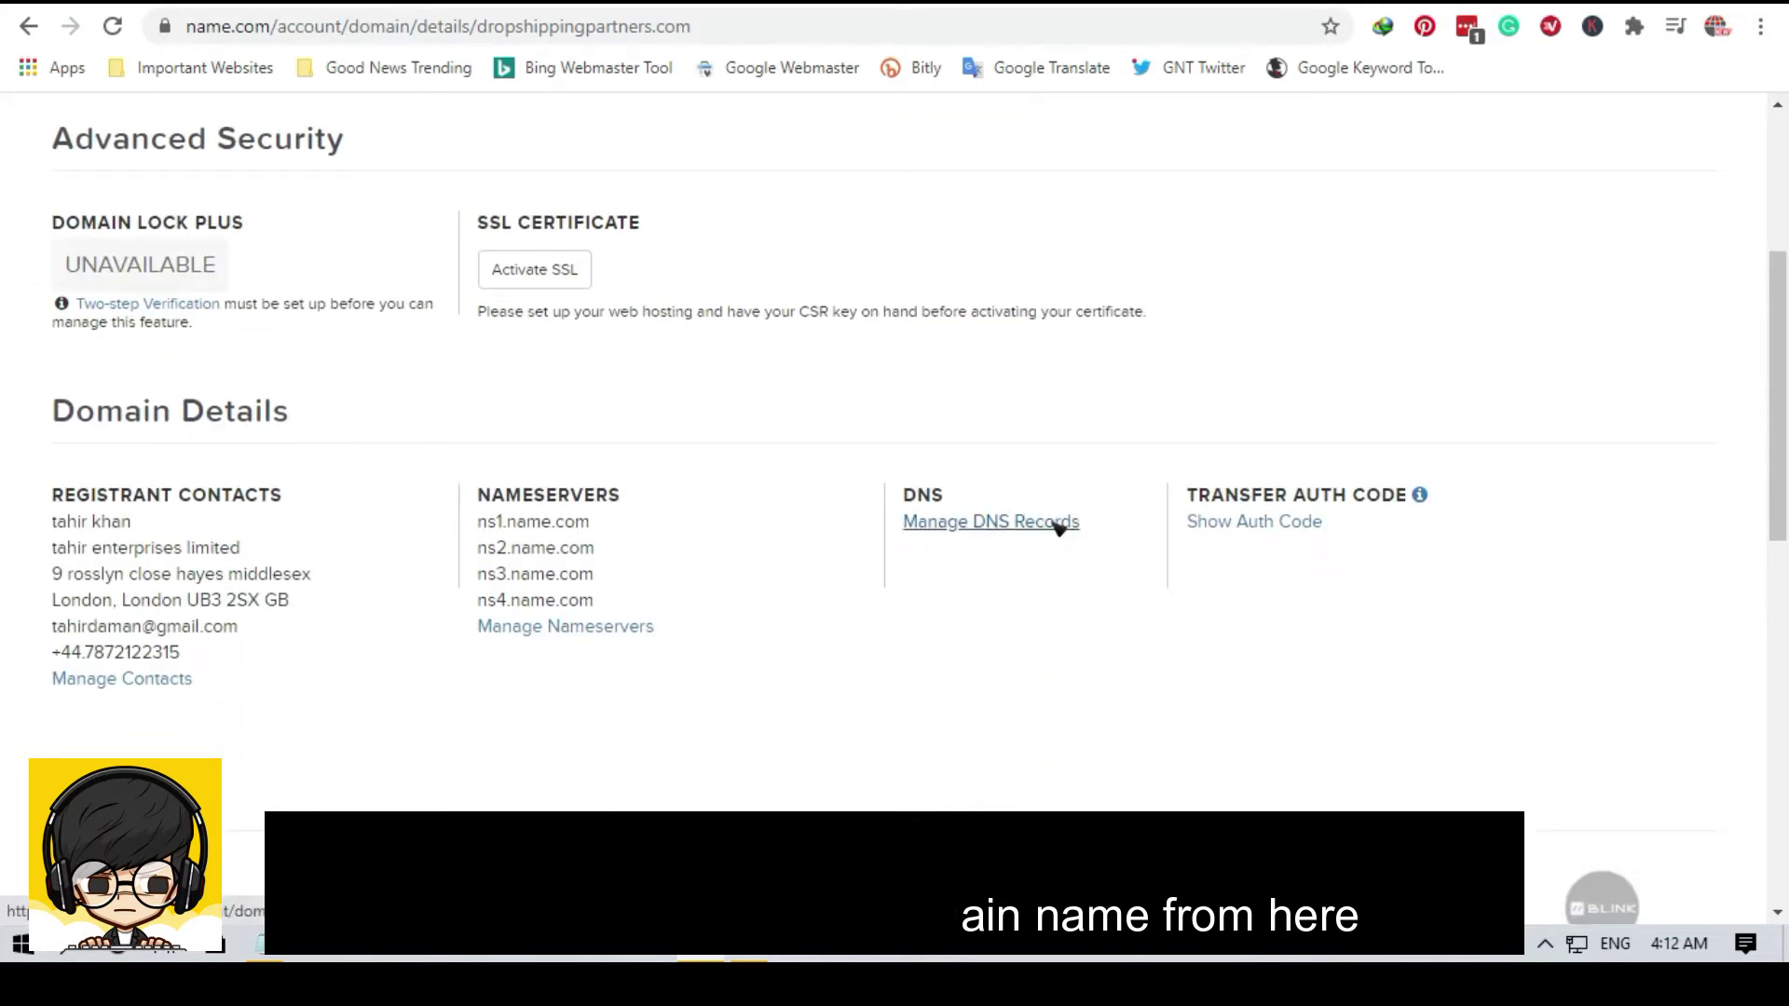
pyautogui.scroll(1, 1081, 527)
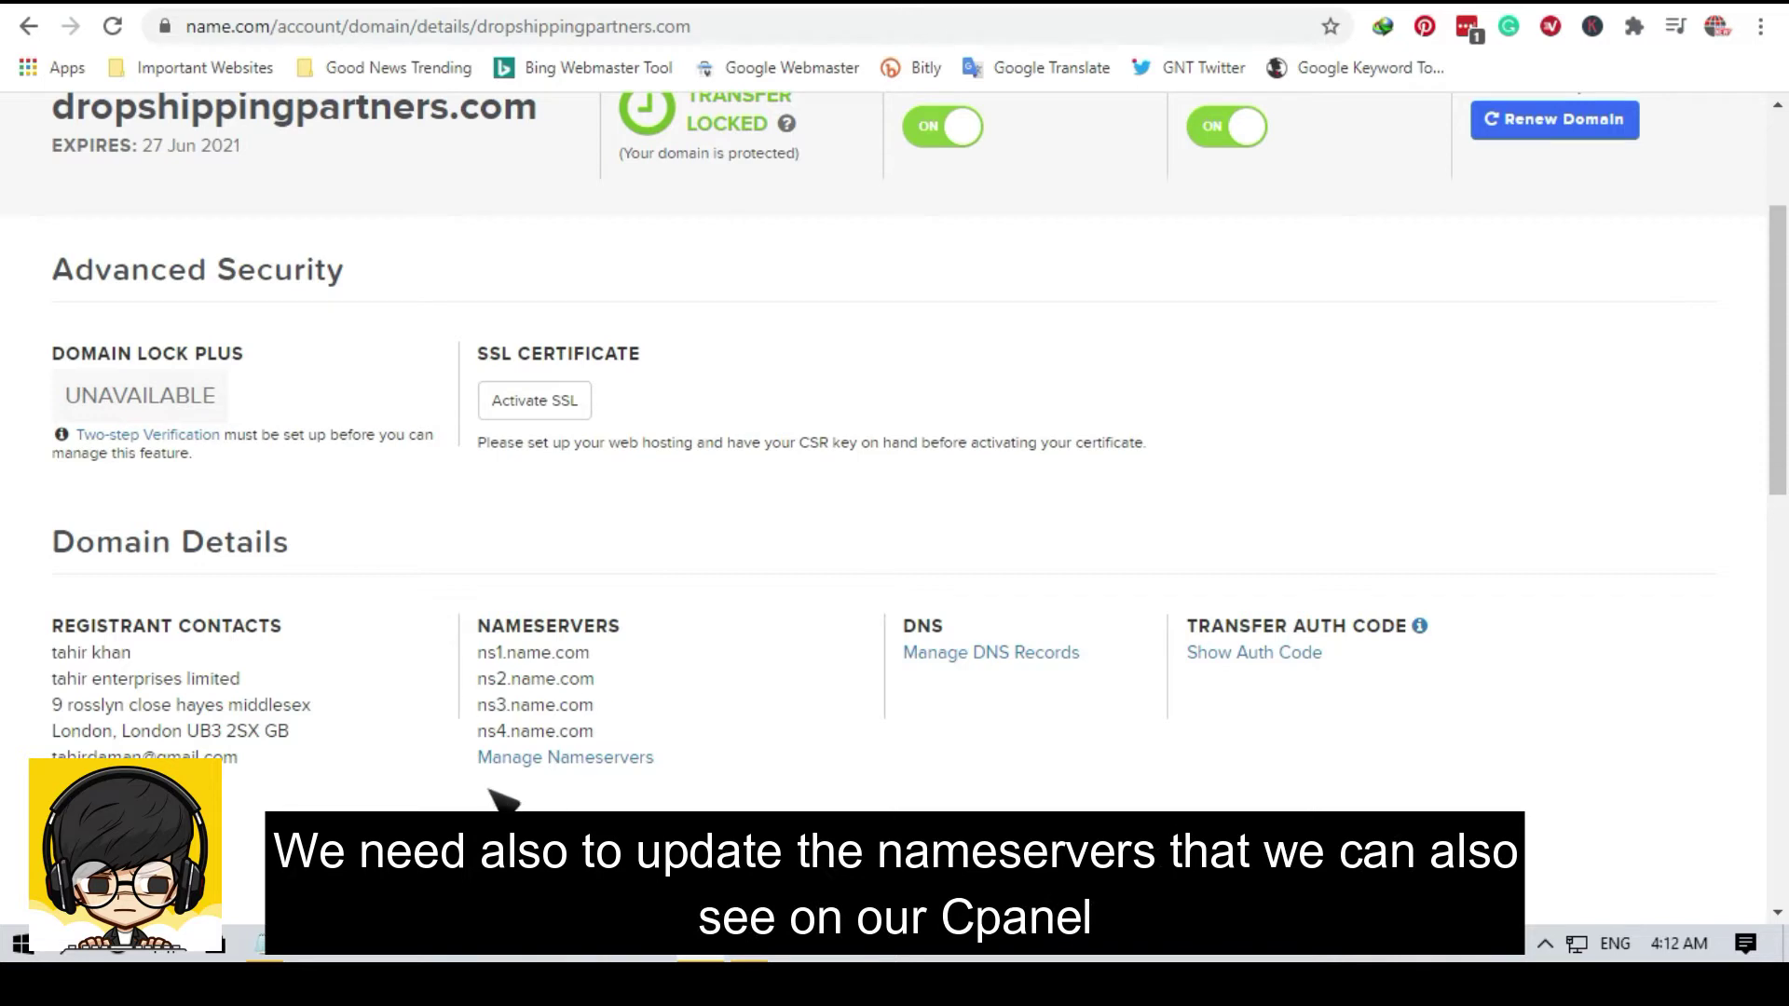
pyautogui.click(606, 756)
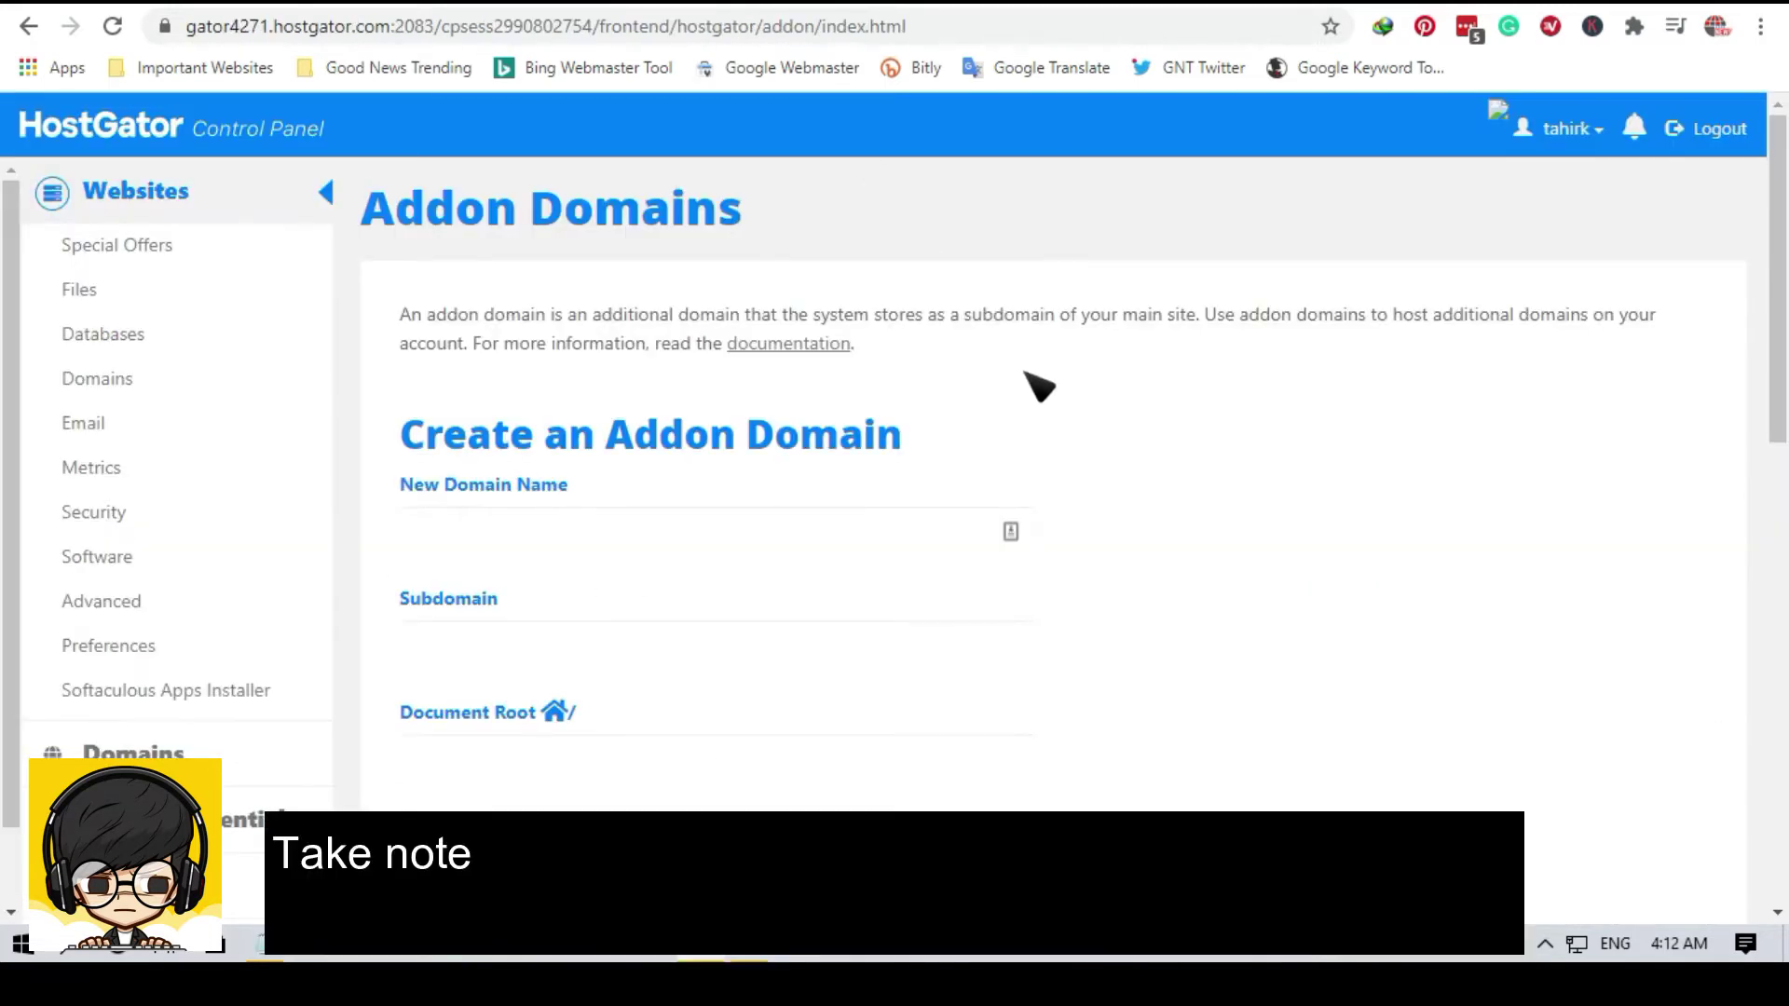
# Check HostGator's addon domain form, then copy the domain name dropshippingpartners.com from its name.com page
pyautogui.scroll(-4, 850, 539)
pyautogui.scroll(3, 921, 521)
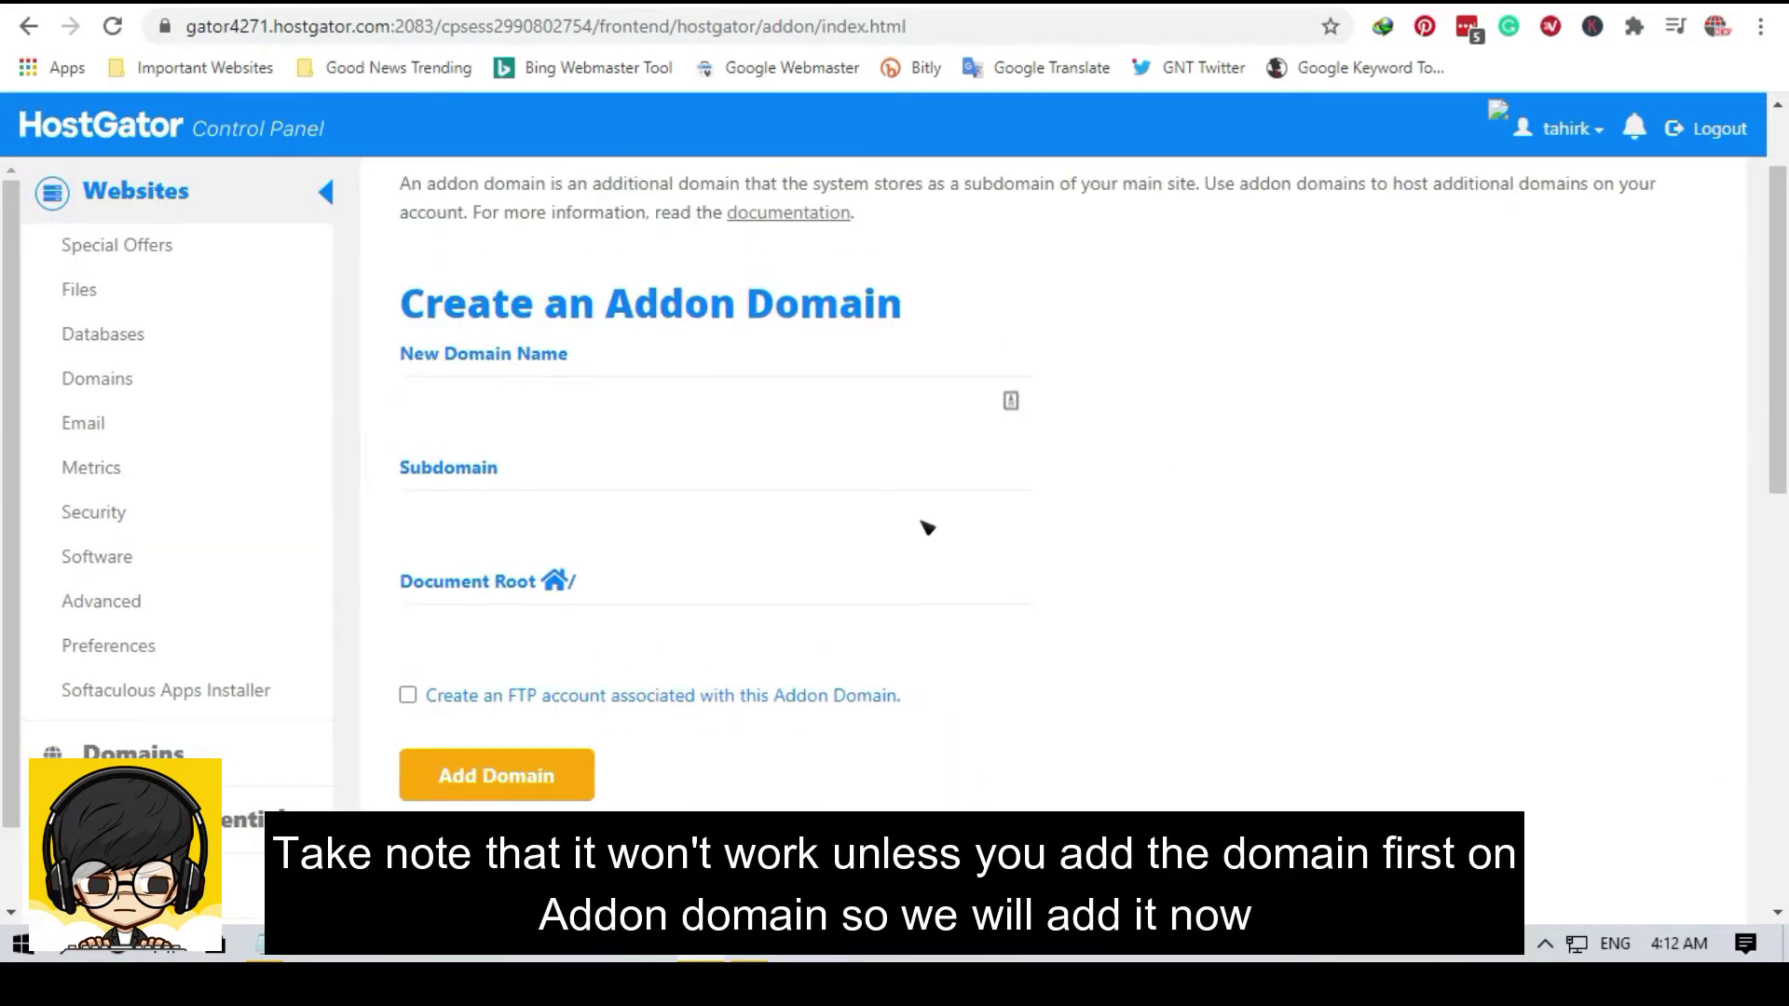
pyautogui.click(986, 3)
pyautogui.scroll(4, 915, 533)
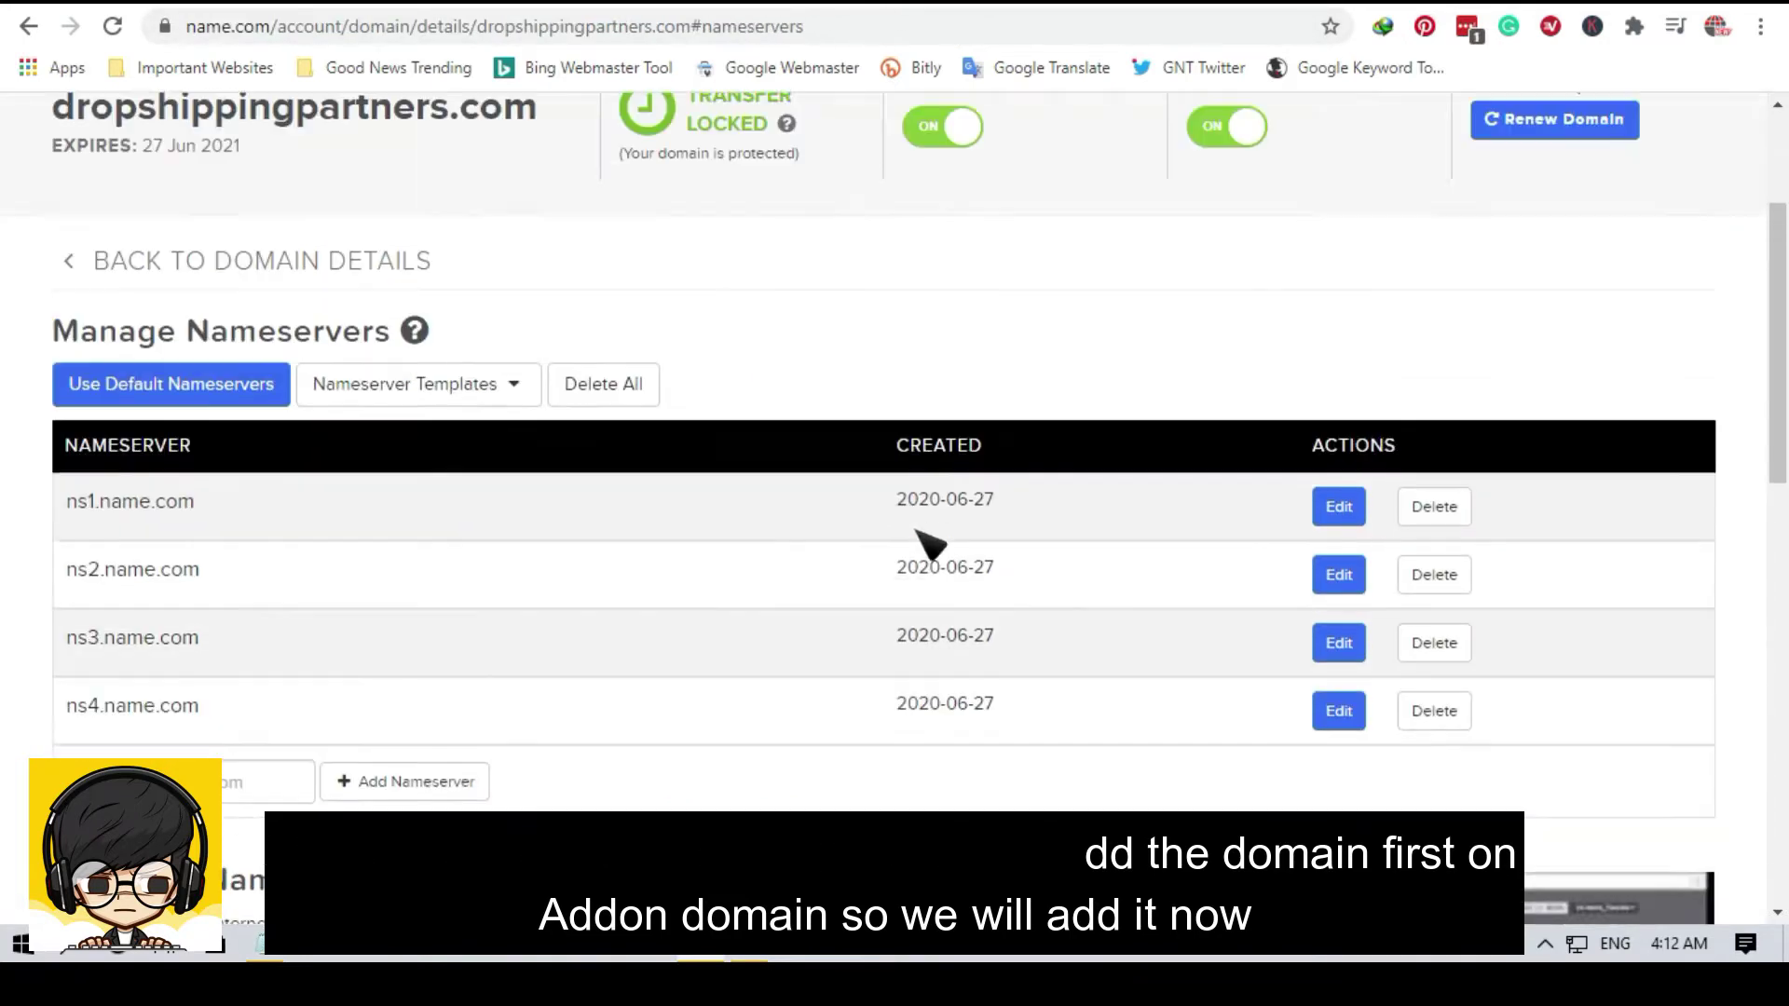
pyautogui.moveTo(541, 369); pyautogui.dragTo(104, 373)
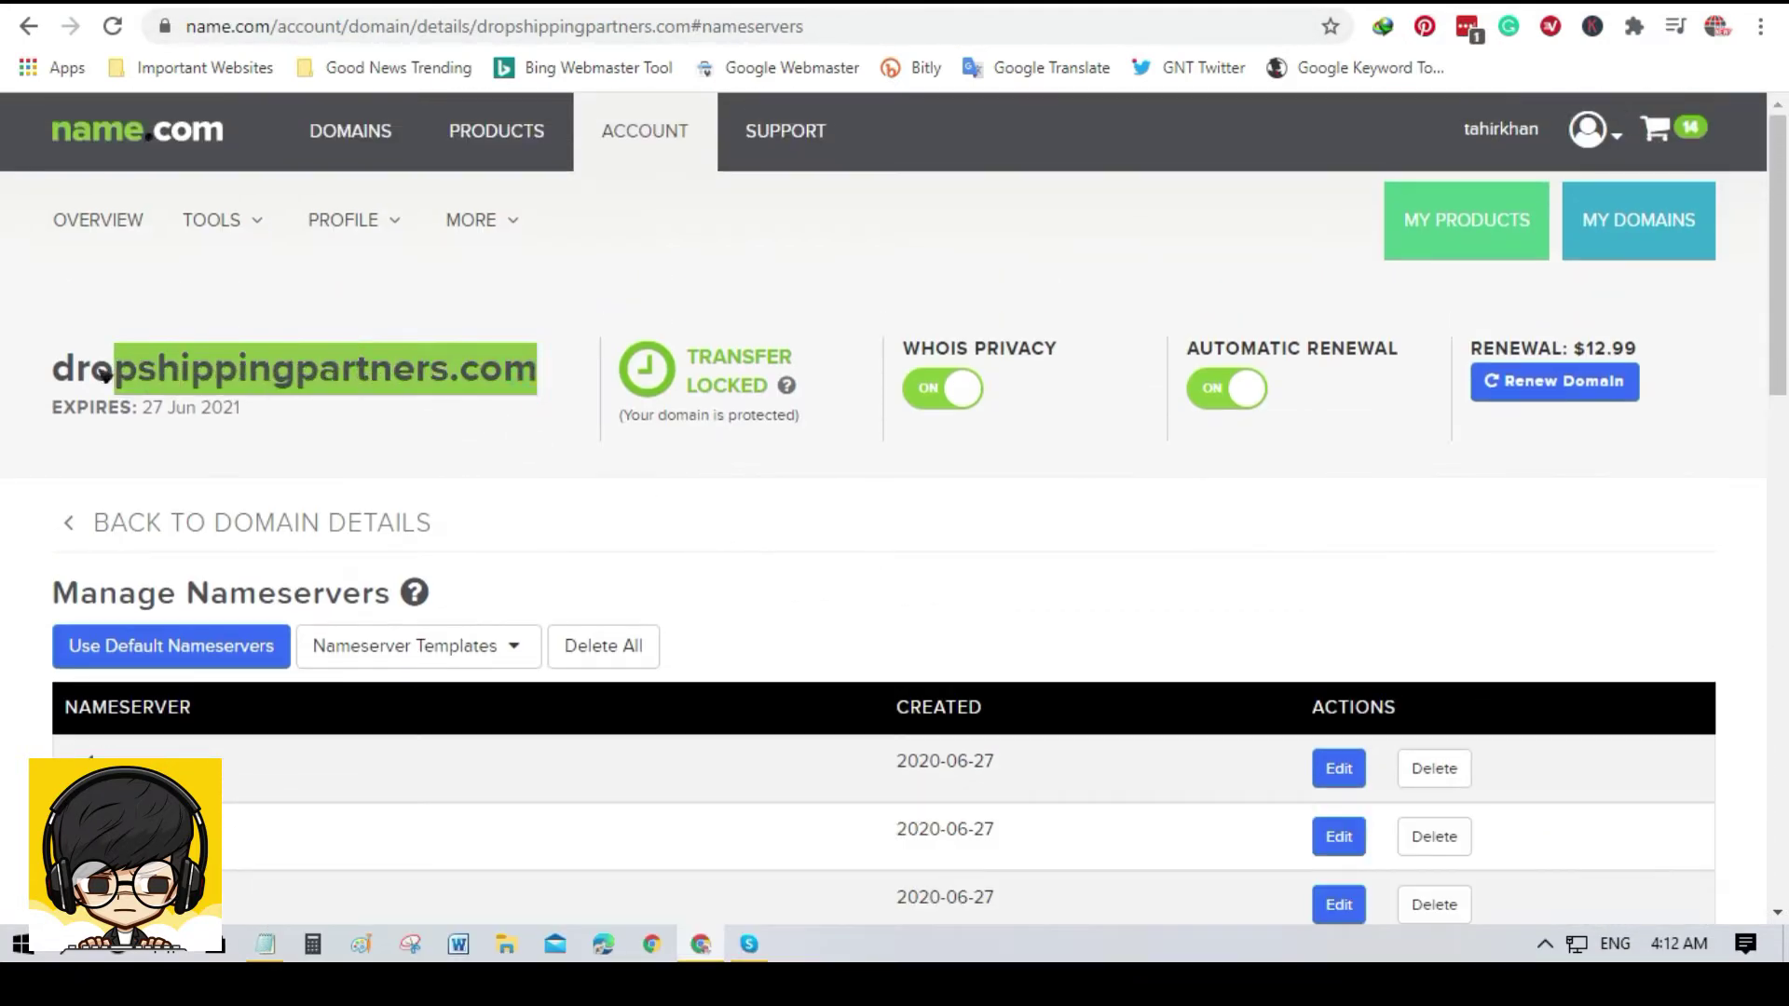
pyautogui.rightClick(135, 372)
pyautogui.click(172, 388)
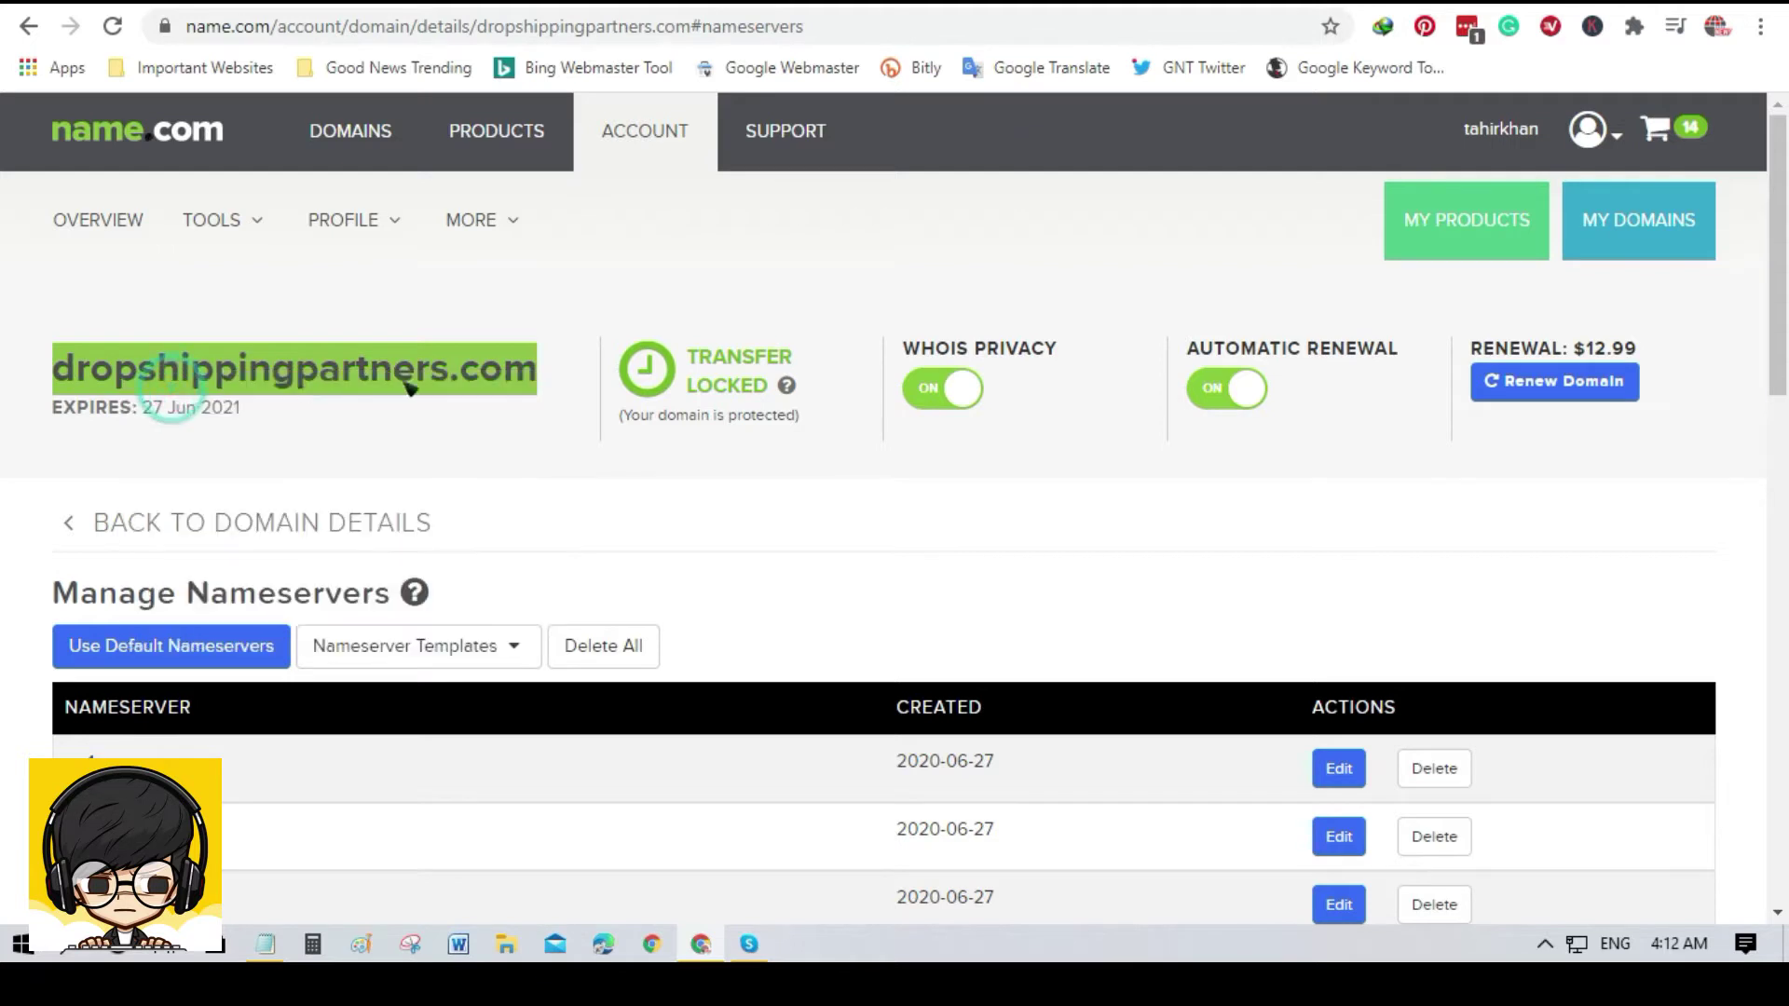
# Switch to HostGator's Create an Addon Domain form and paste dropshippingpartners.com as the new domain name, letting the subdomain and document root fill in
pyautogui.click(708, 3)
pyautogui.click(511, 400)
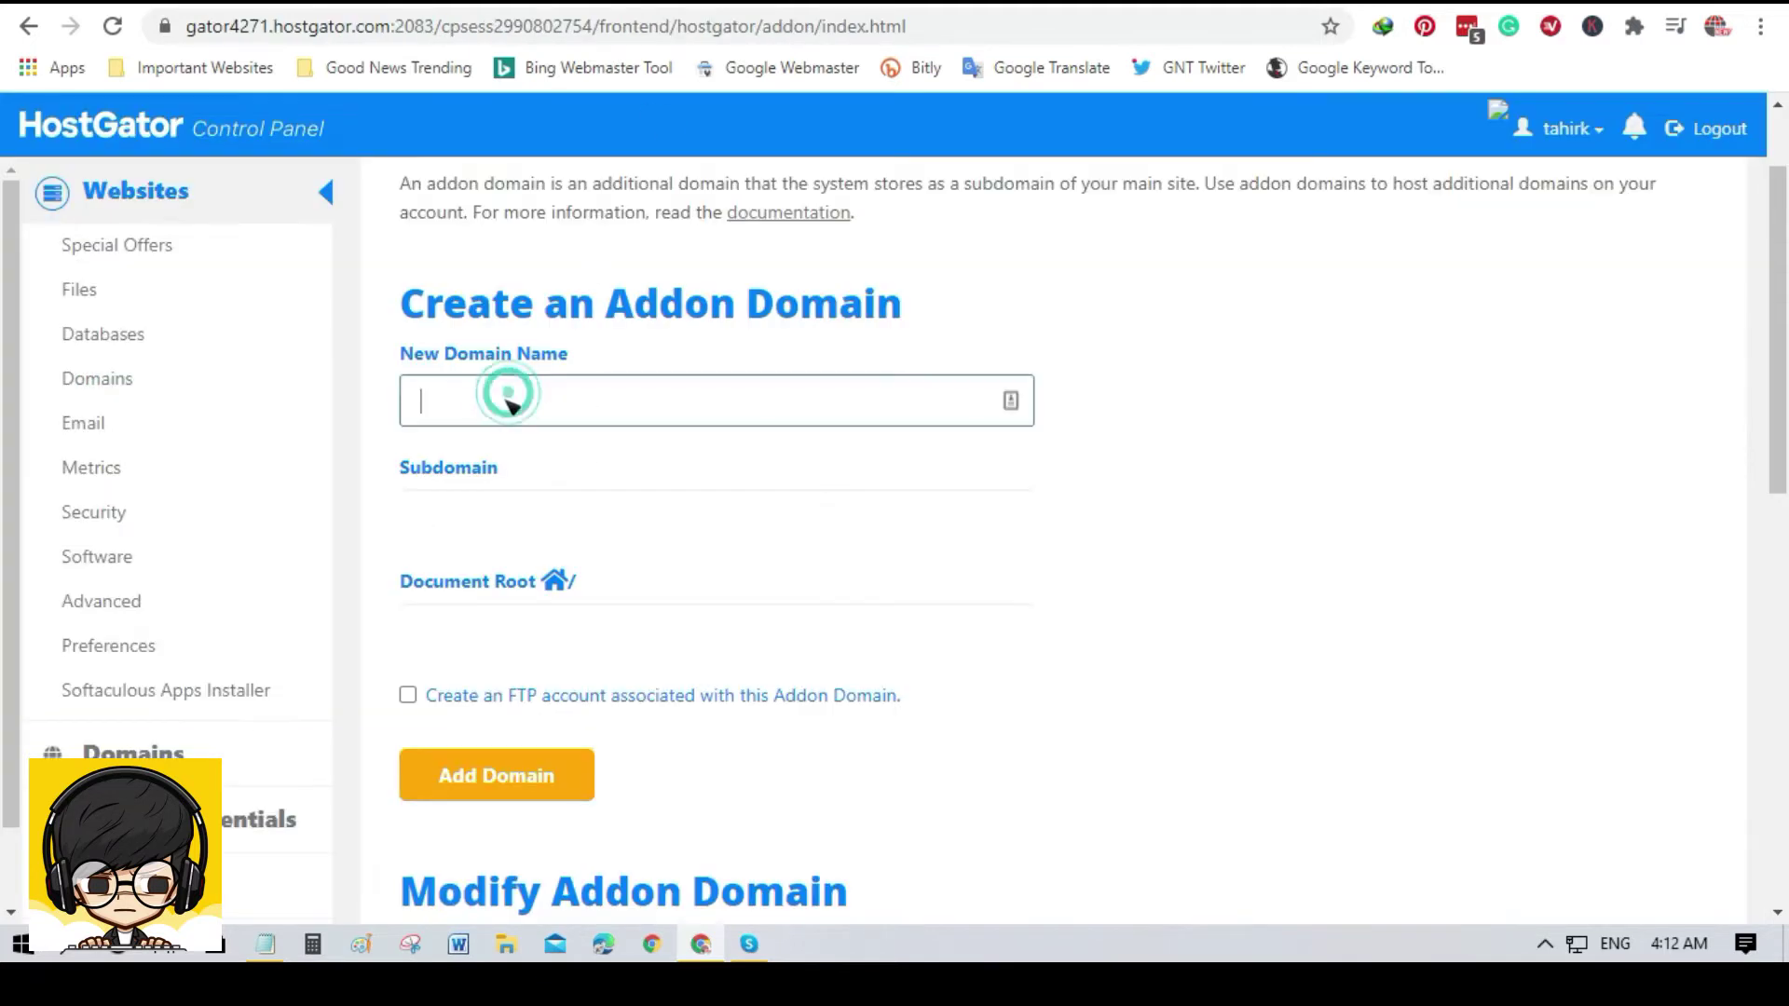
pyautogui.hotkey('ctrl', 'v')
pyautogui.click(525, 513)
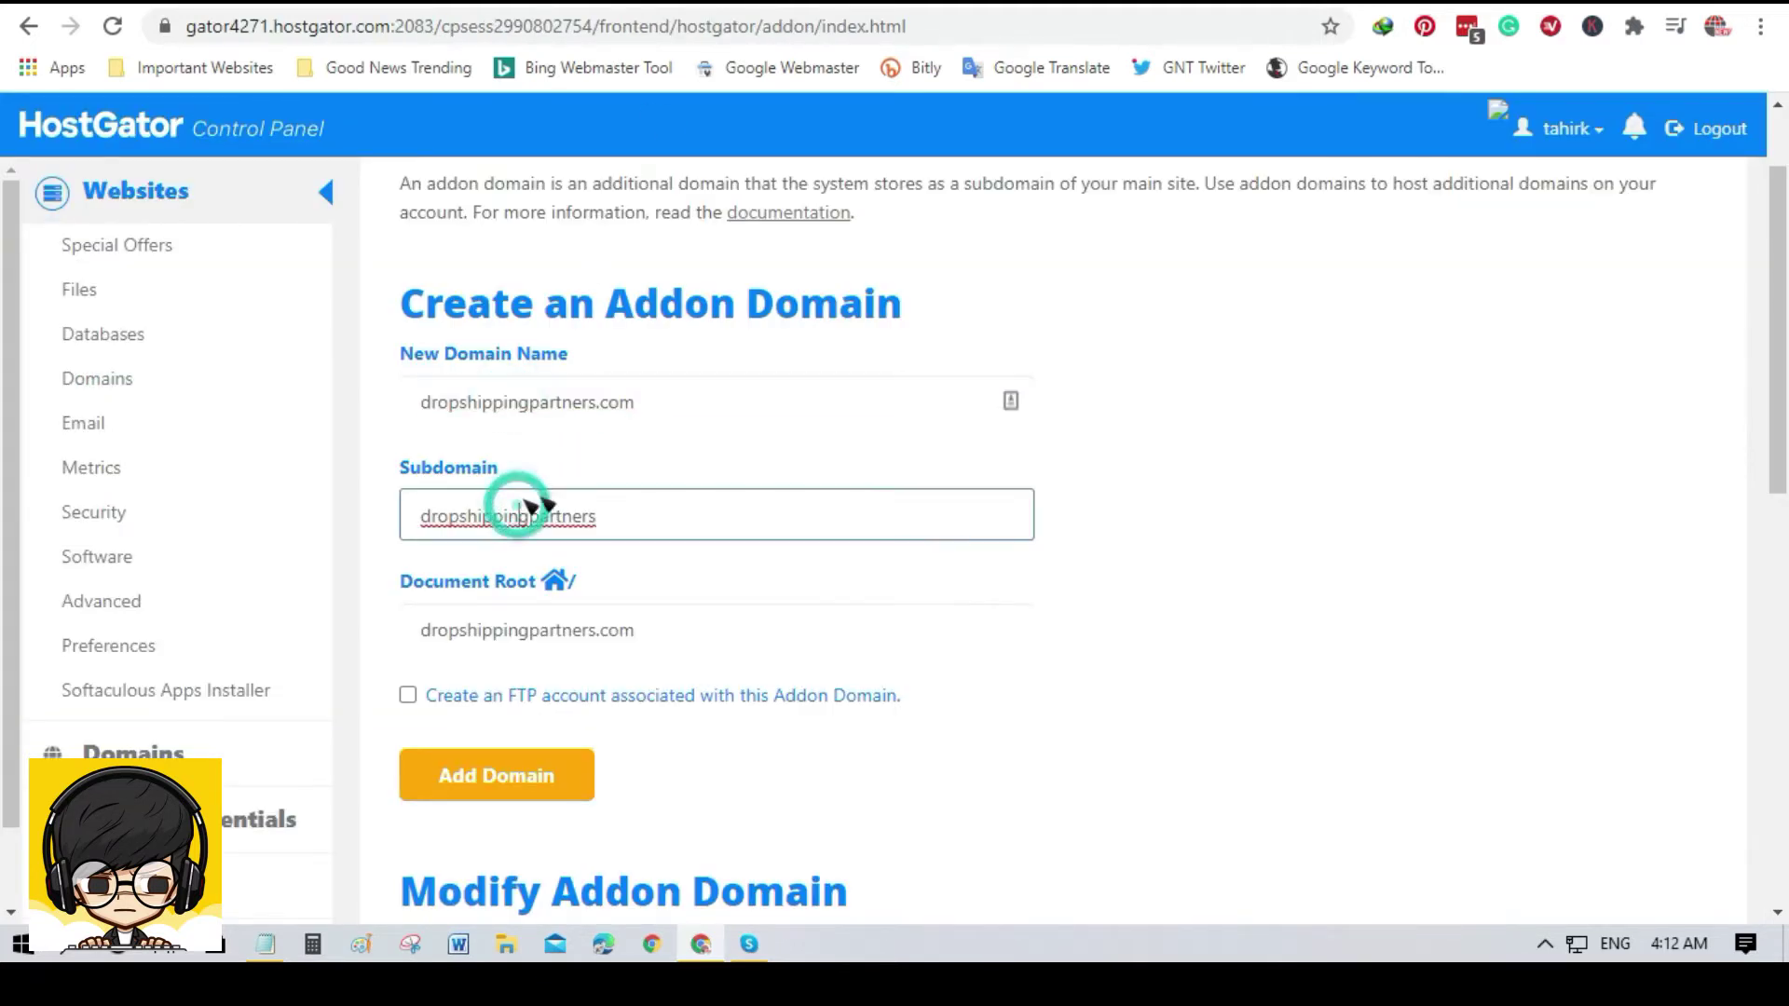
pyautogui.click(410, 697)
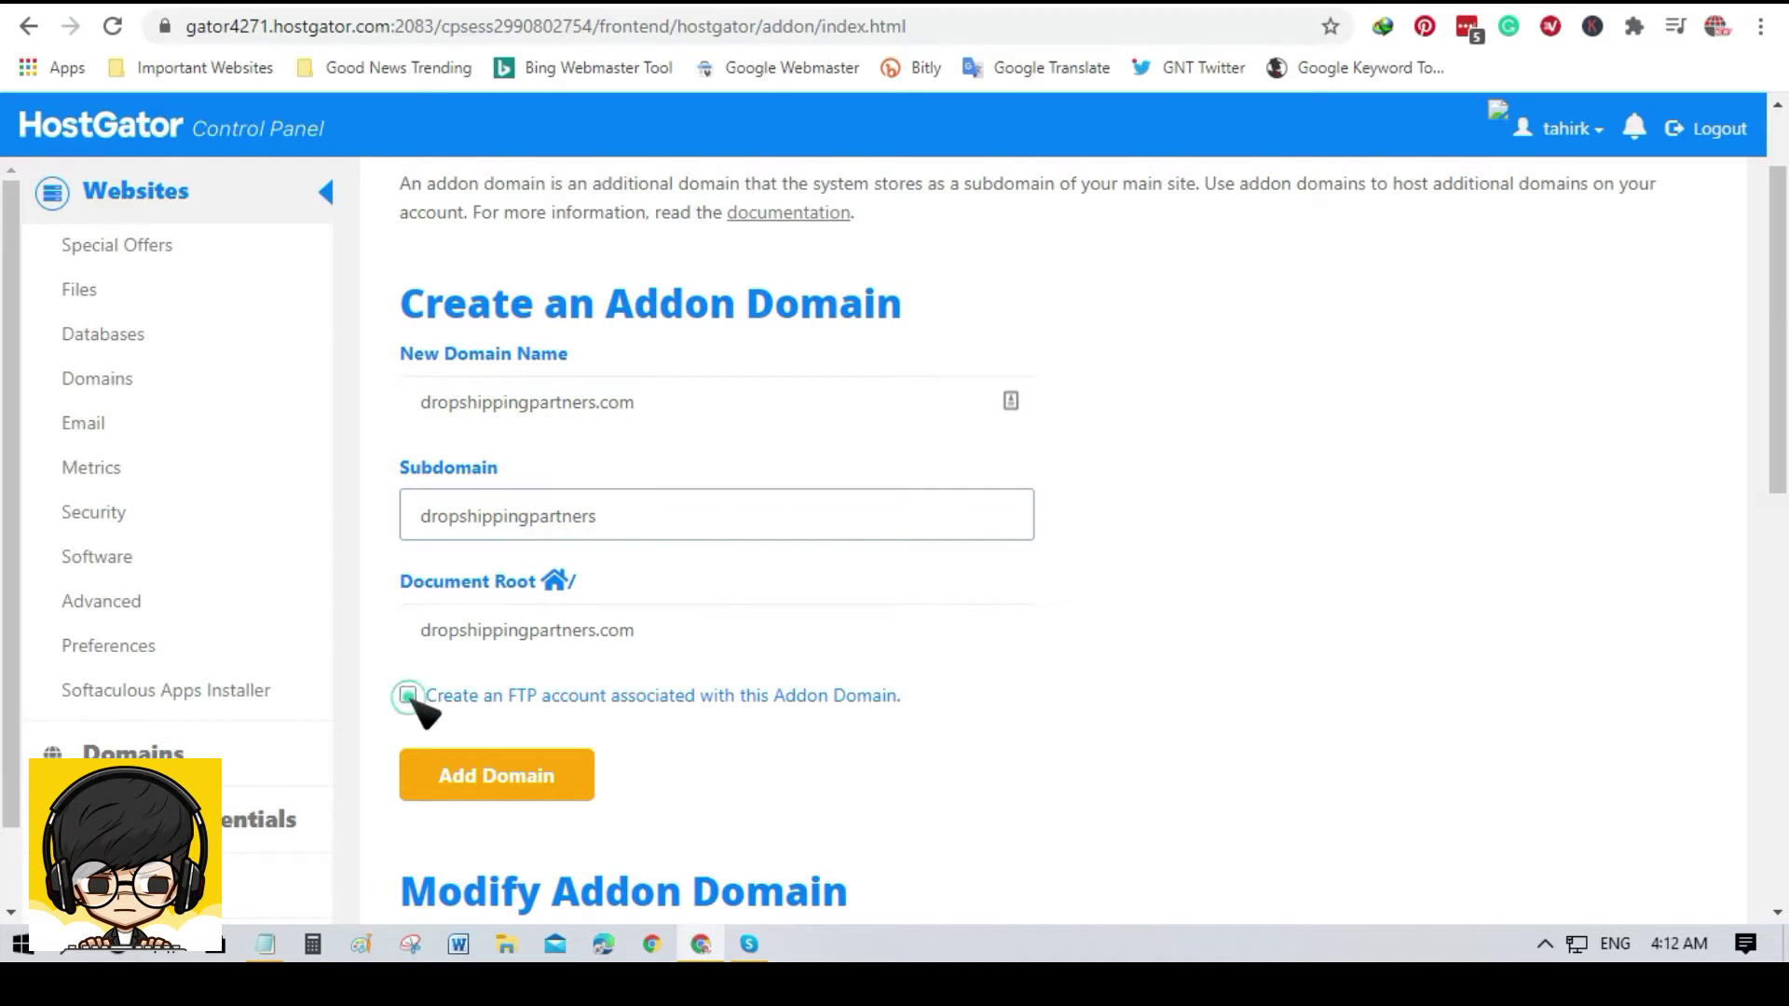
pyautogui.scroll(-3, 1010, 631)
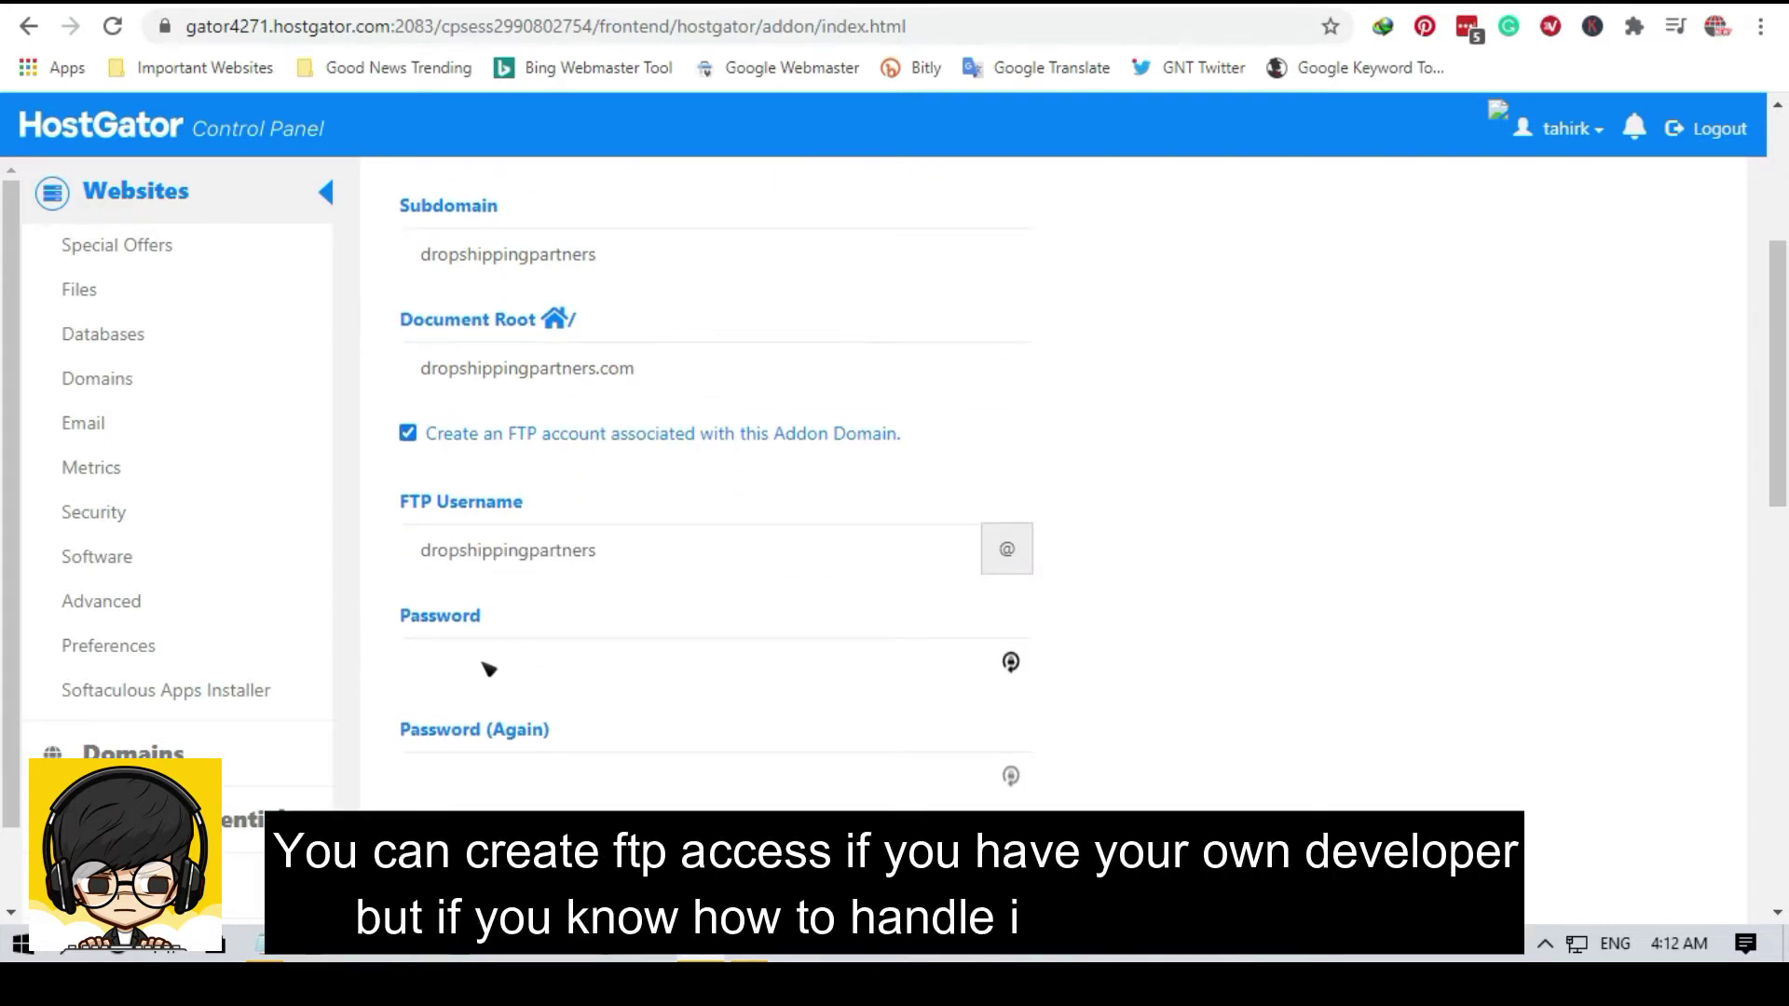
pyautogui.click(531, 778)
pyautogui.click(508, 663)
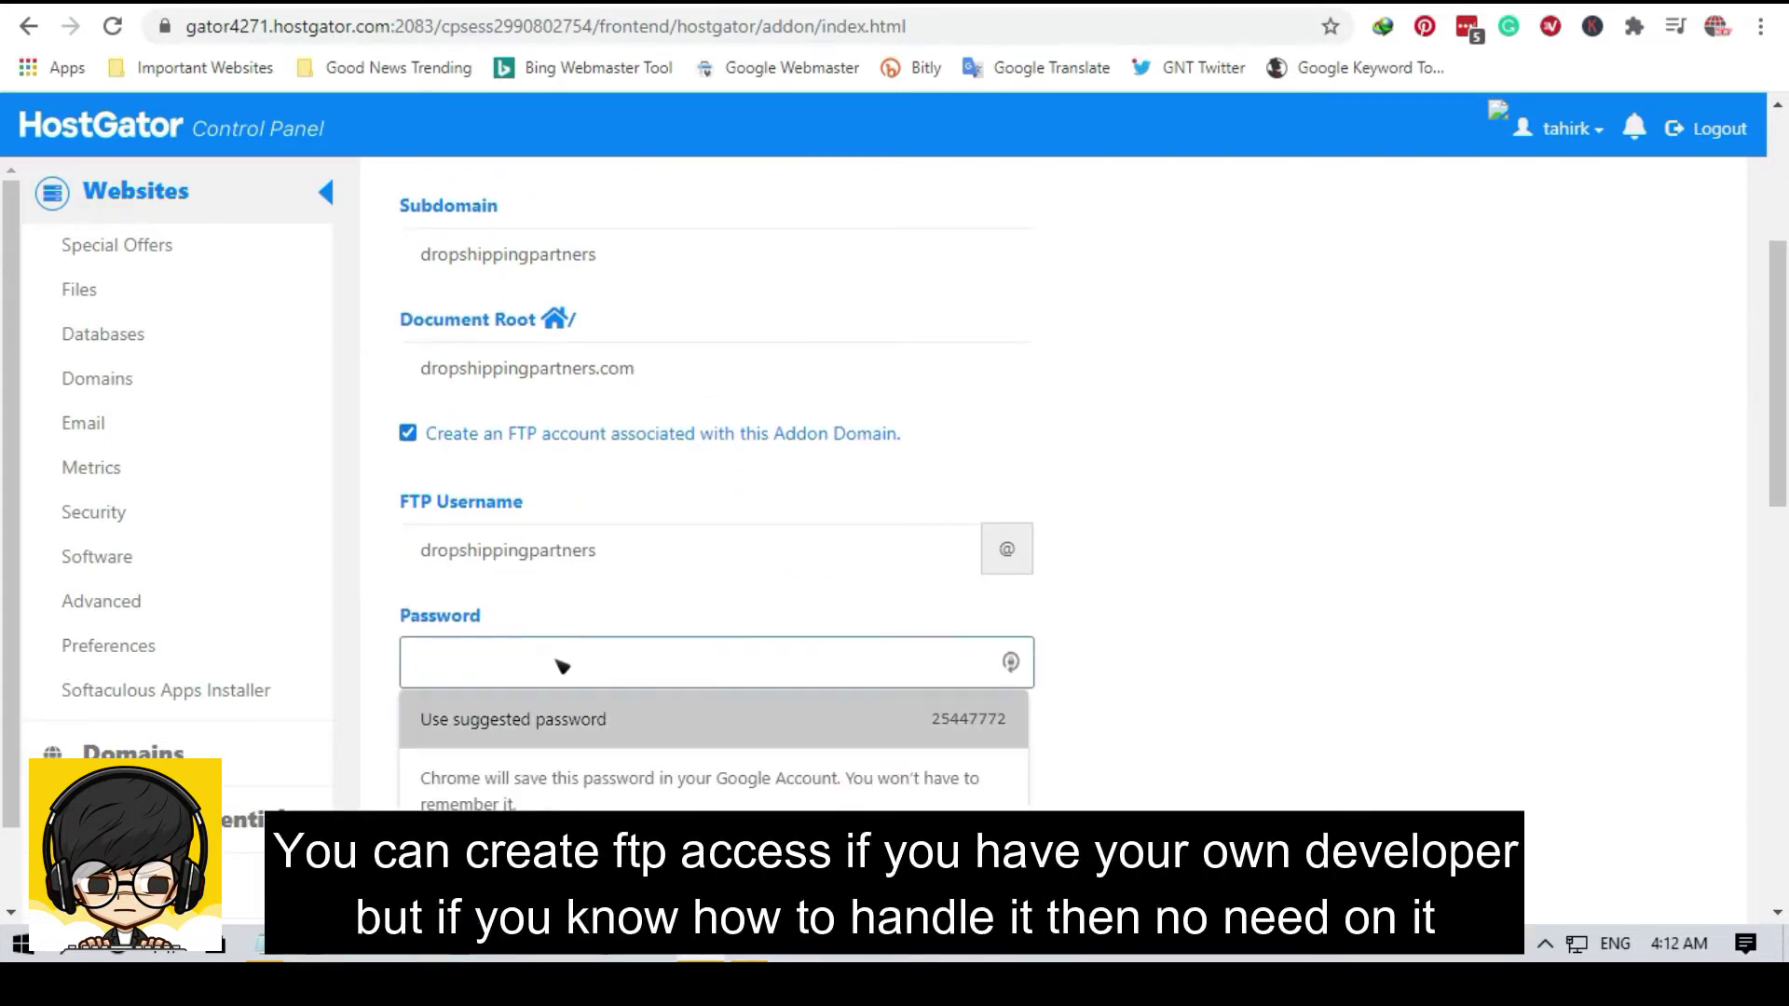
pyautogui.click(407, 433)
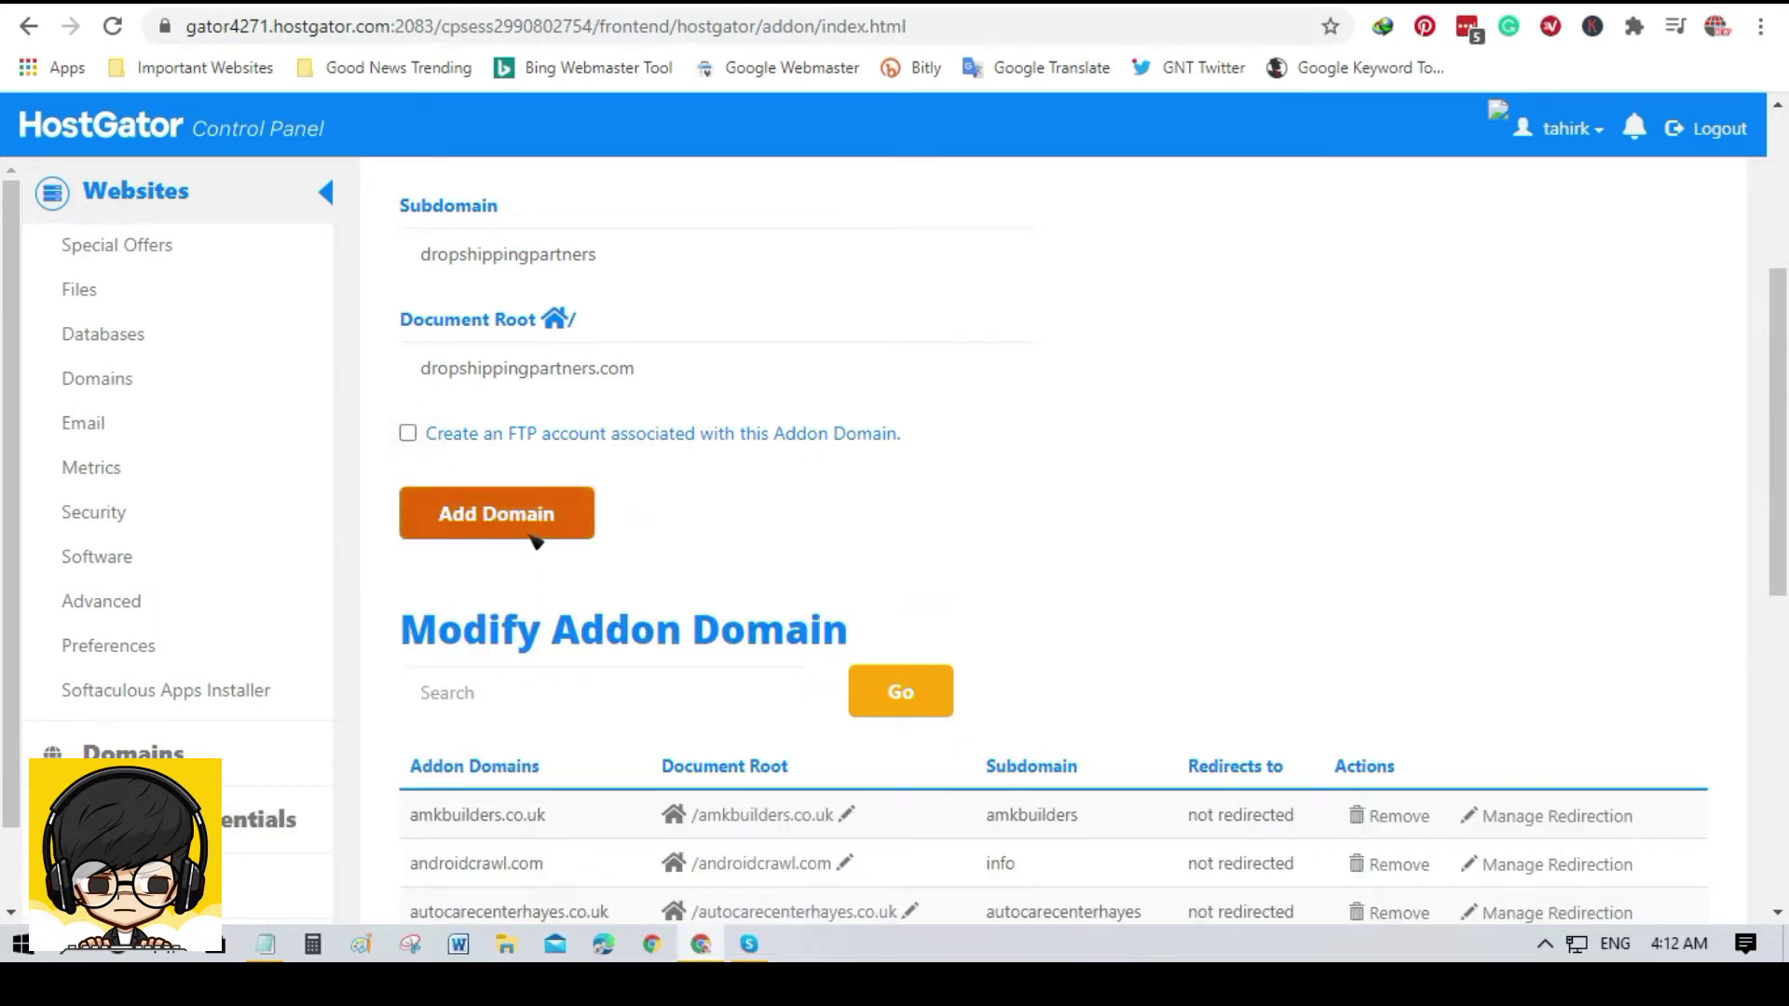
# Submit the form to add dropshippingpartners.com as an addon domain without an FTP account
pyautogui.click(533, 537)
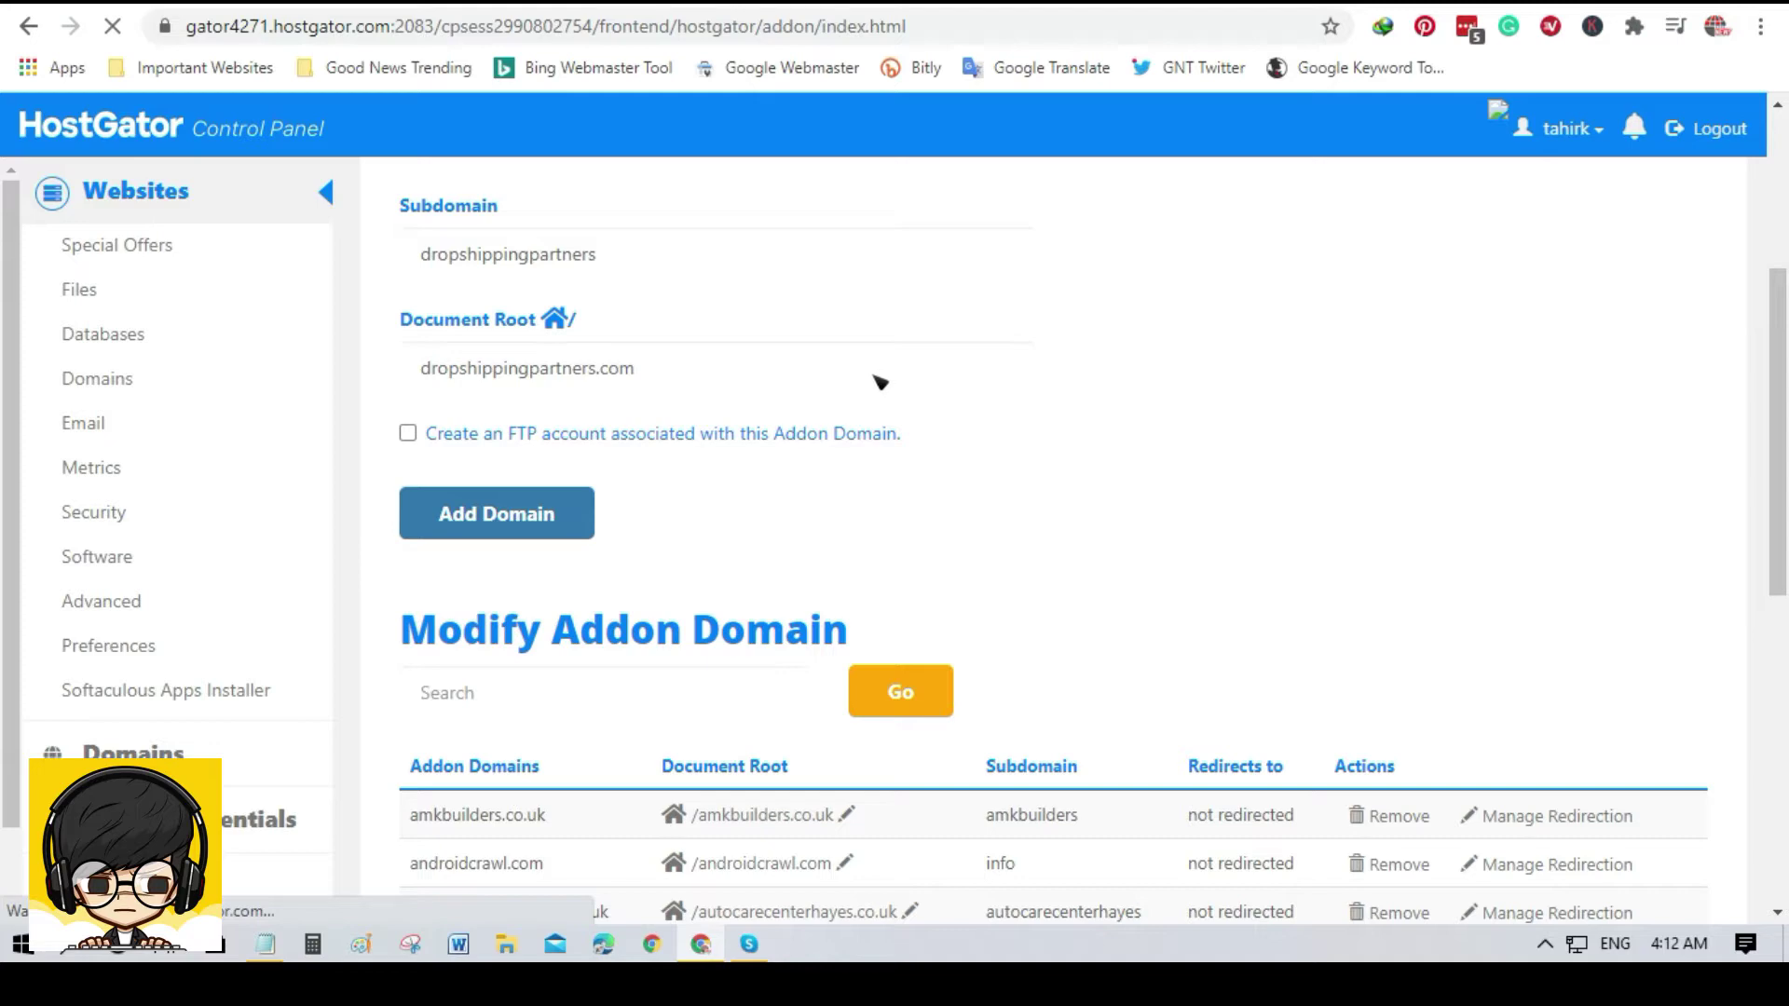
pyautogui.scroll(-4, 779, 519)
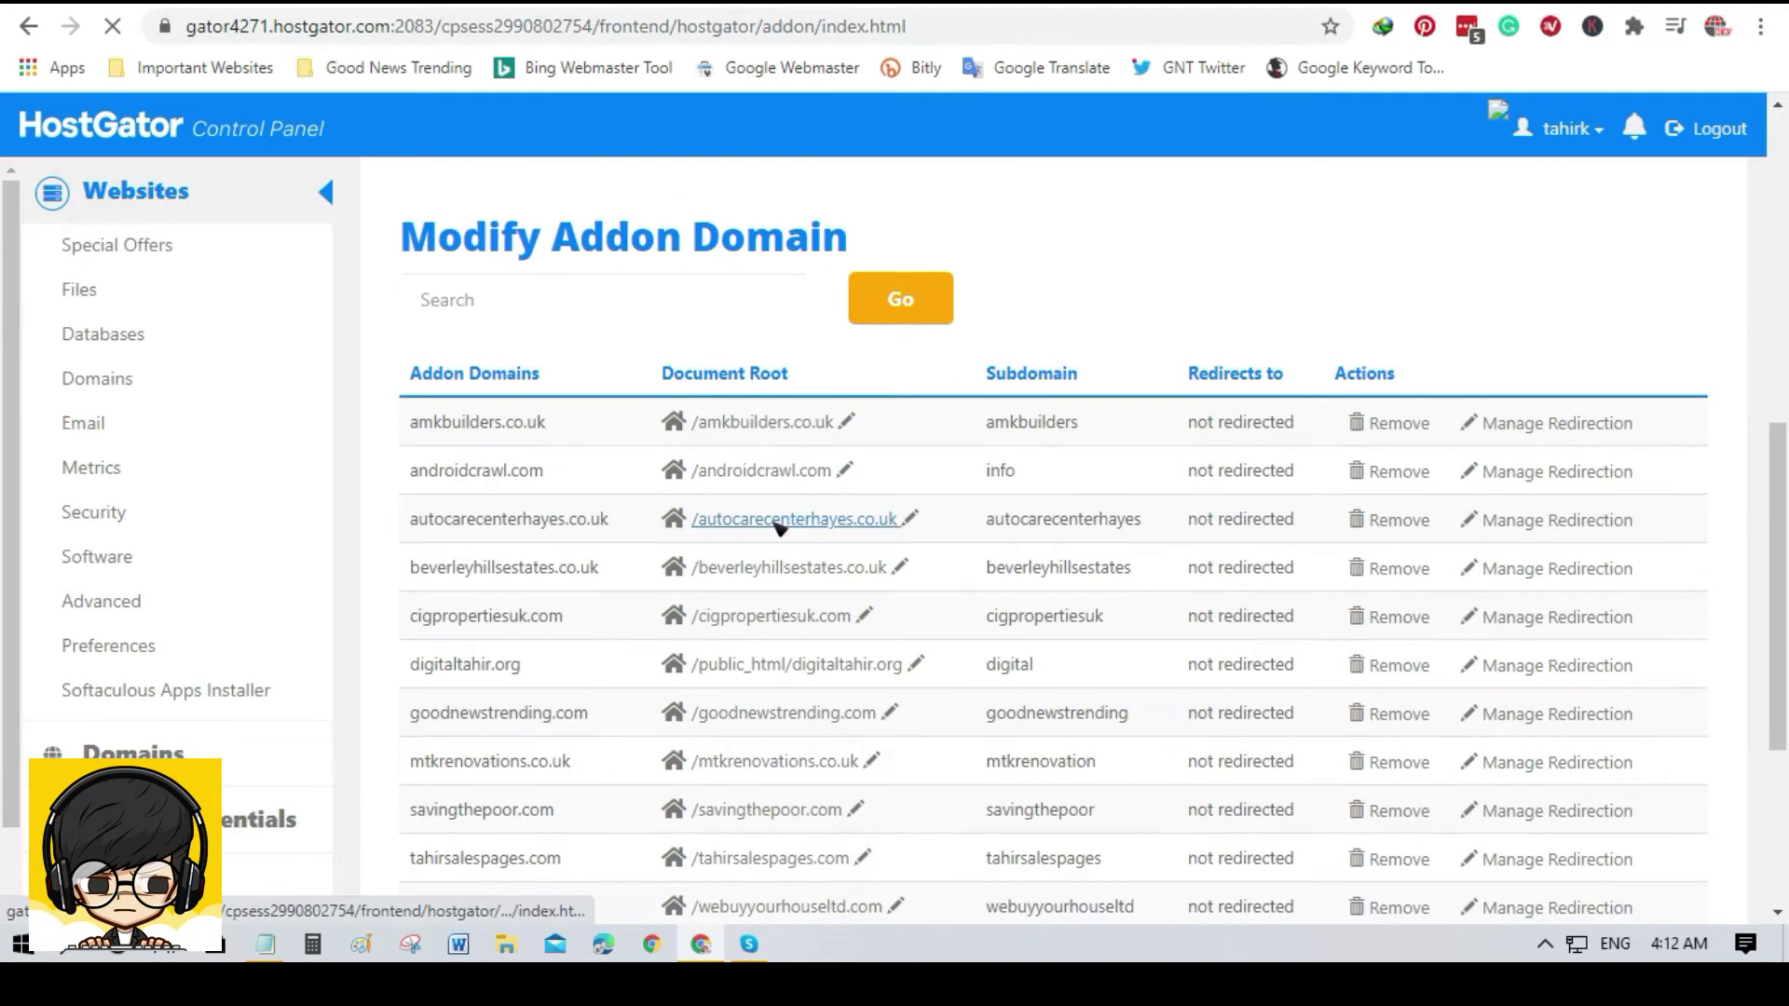
pyautogui.scroll(7, 787, 531)
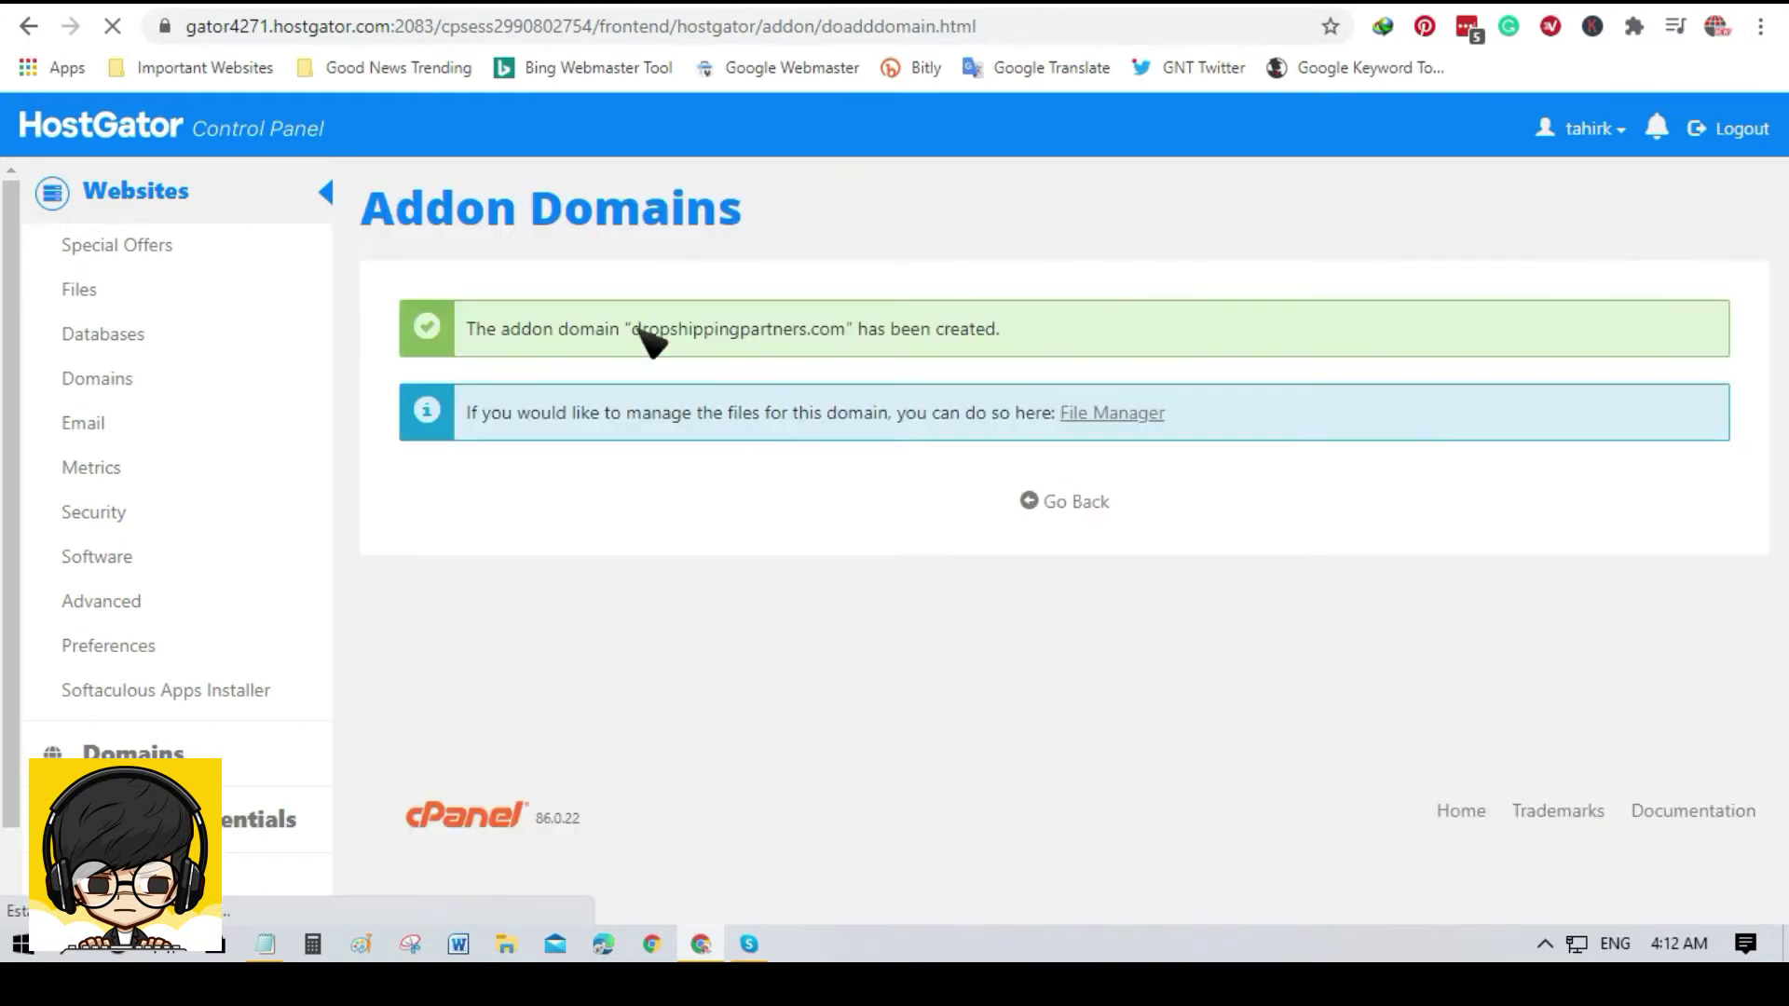
# Return to the addon domains list, find dropshippingpartners.com and view its document root folder in File Manager
pyautogui.click(1073, 502)
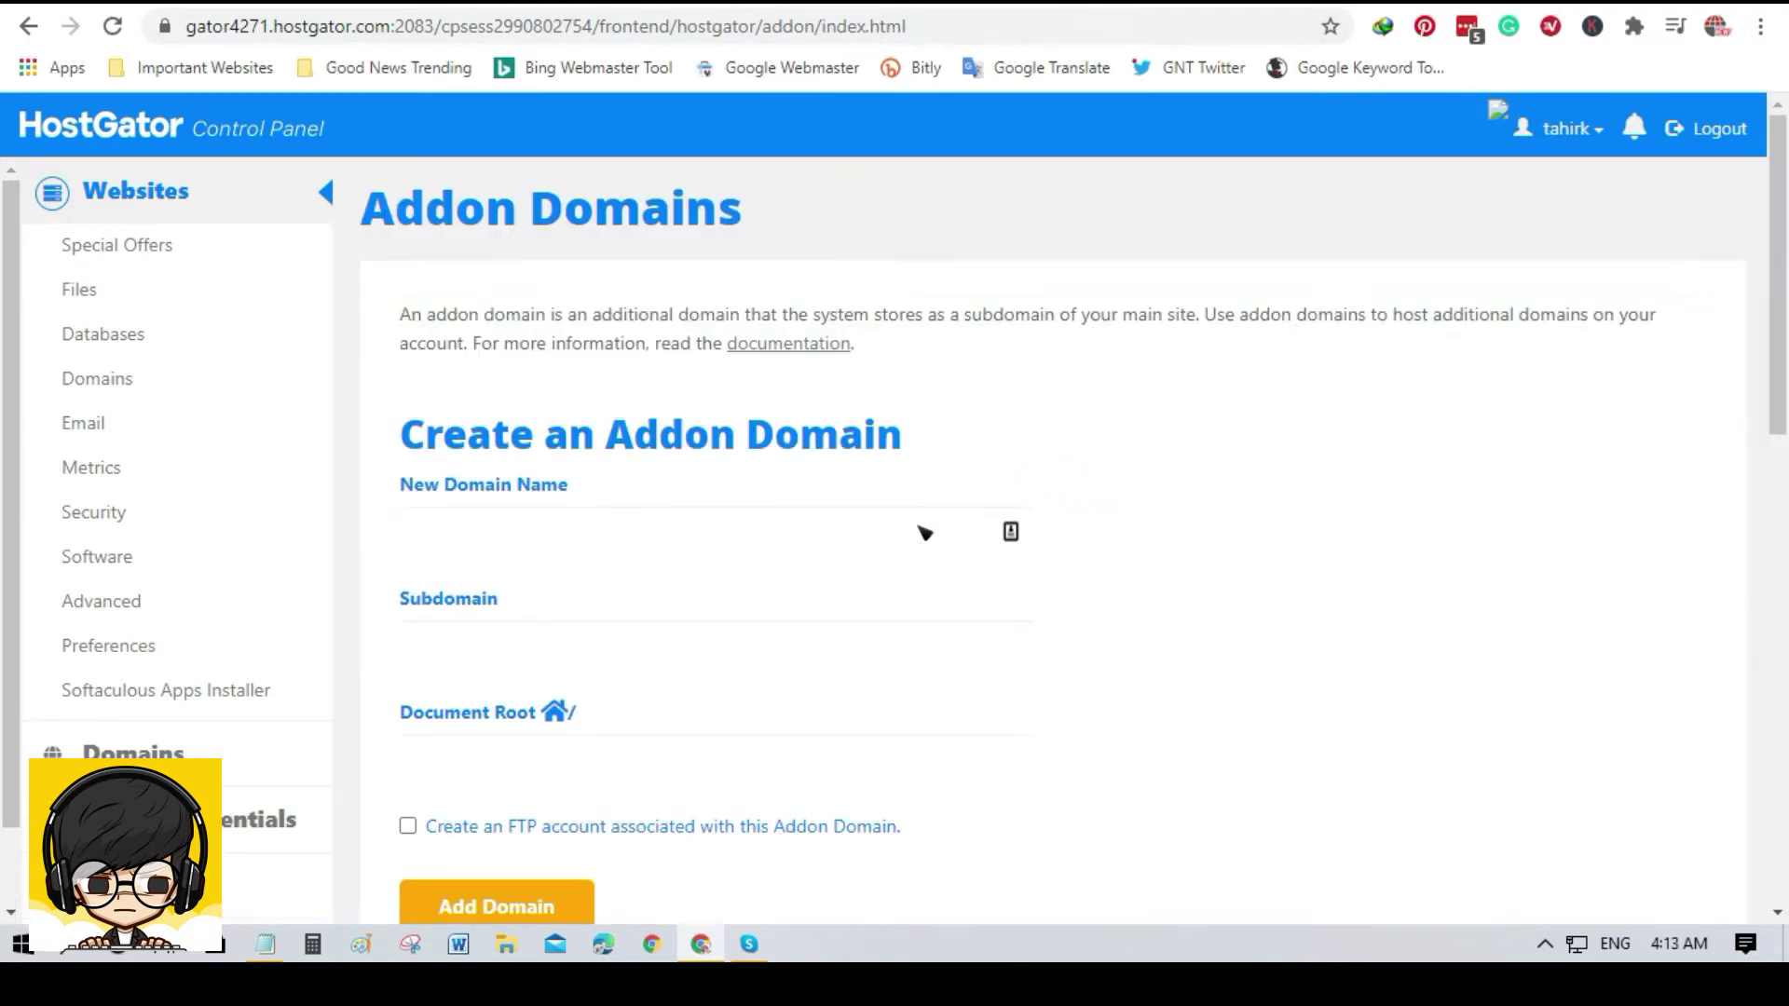
pyautogui.hotkey('ctrl', 'f')
pyautogui.hotkey('ctrl', 'v')
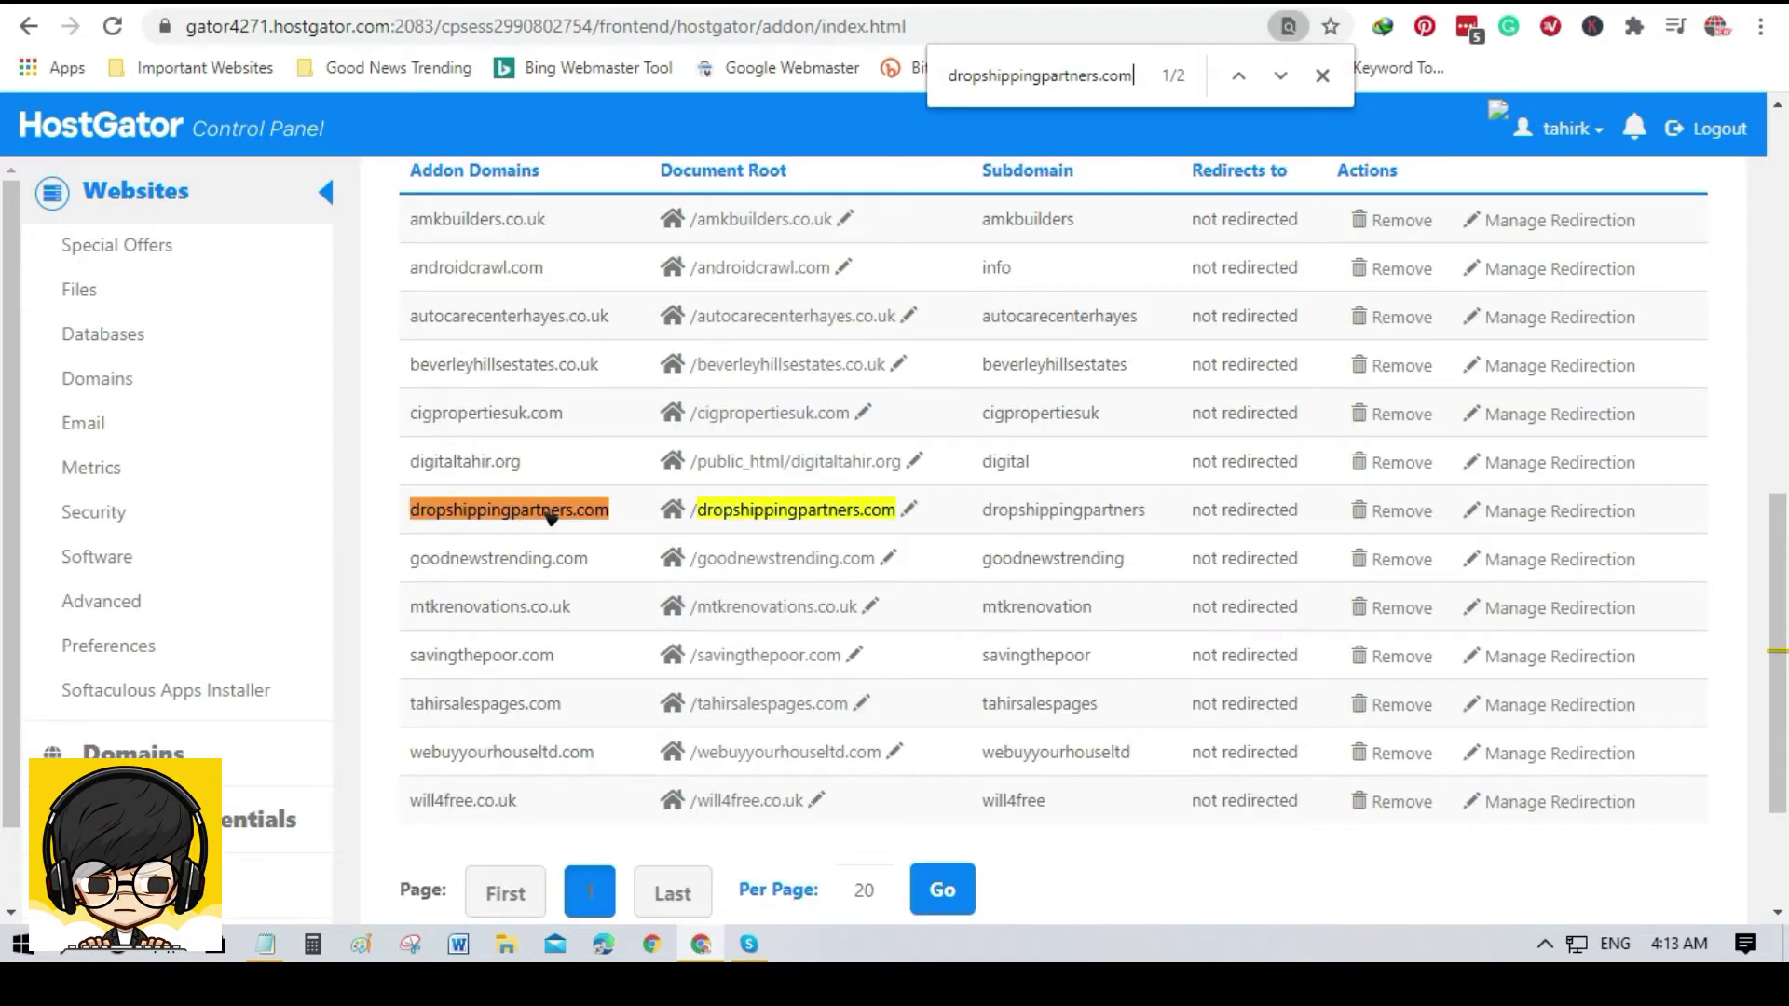
pyautogui.click(788, 512)
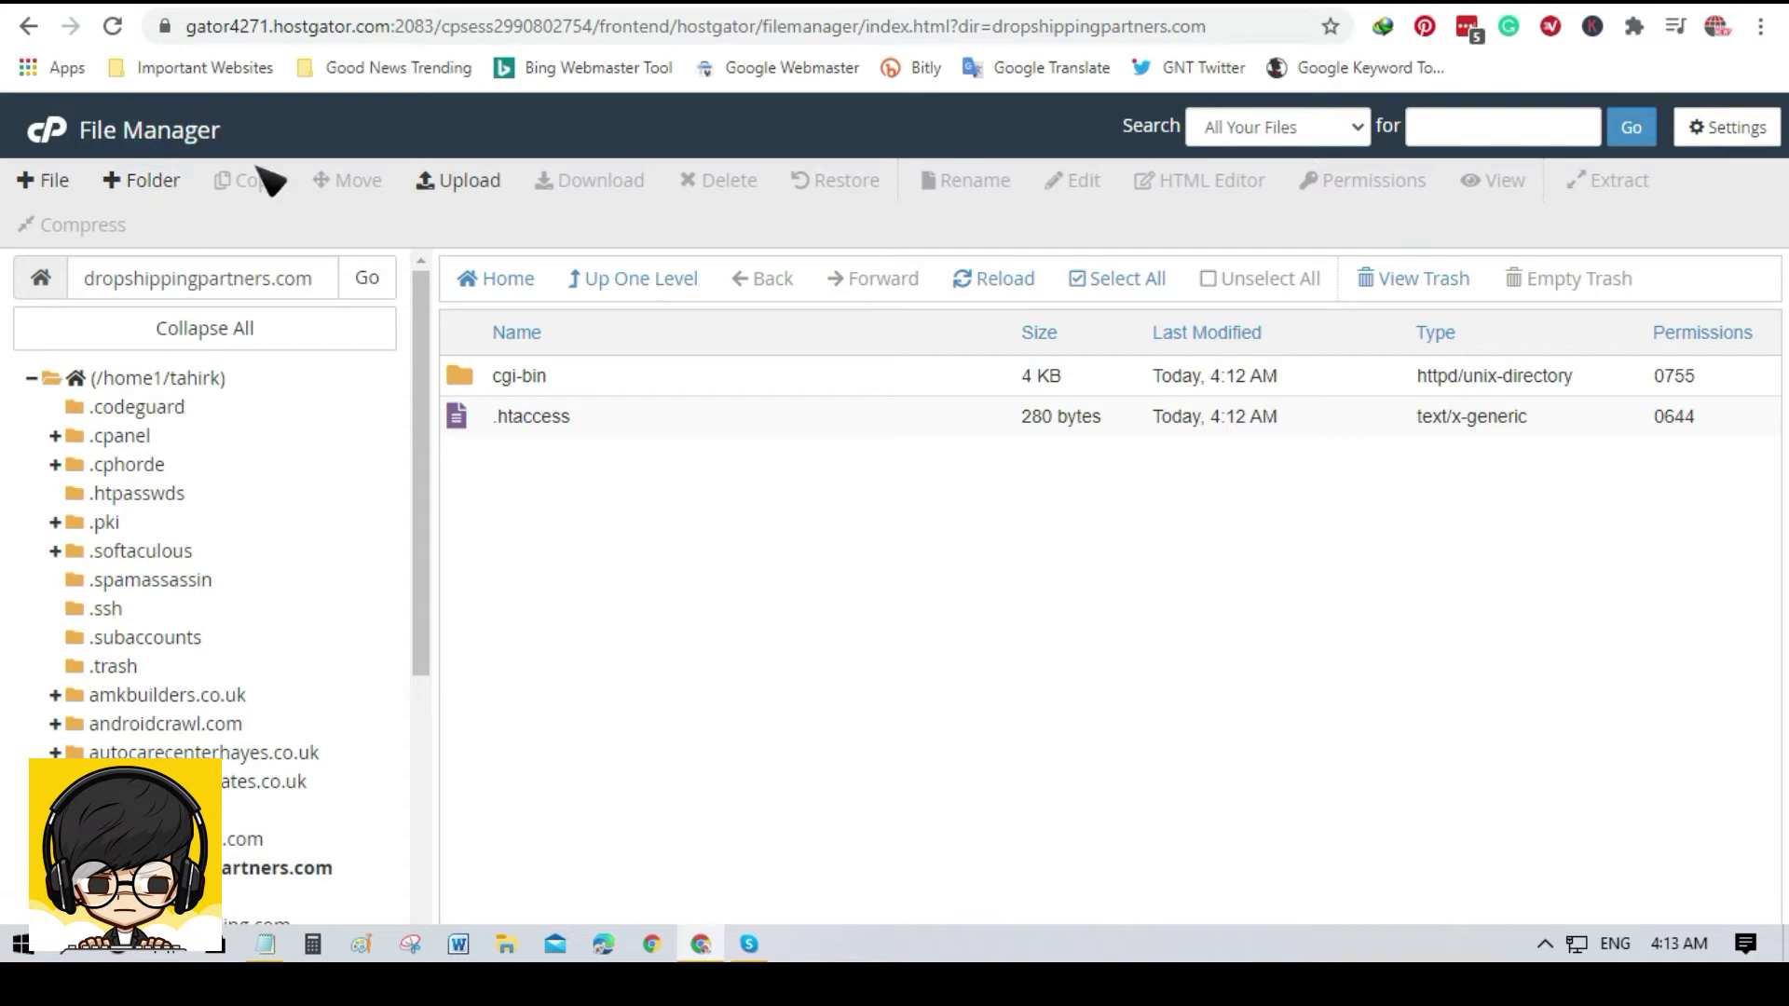
pyautogui.click(45, 130)
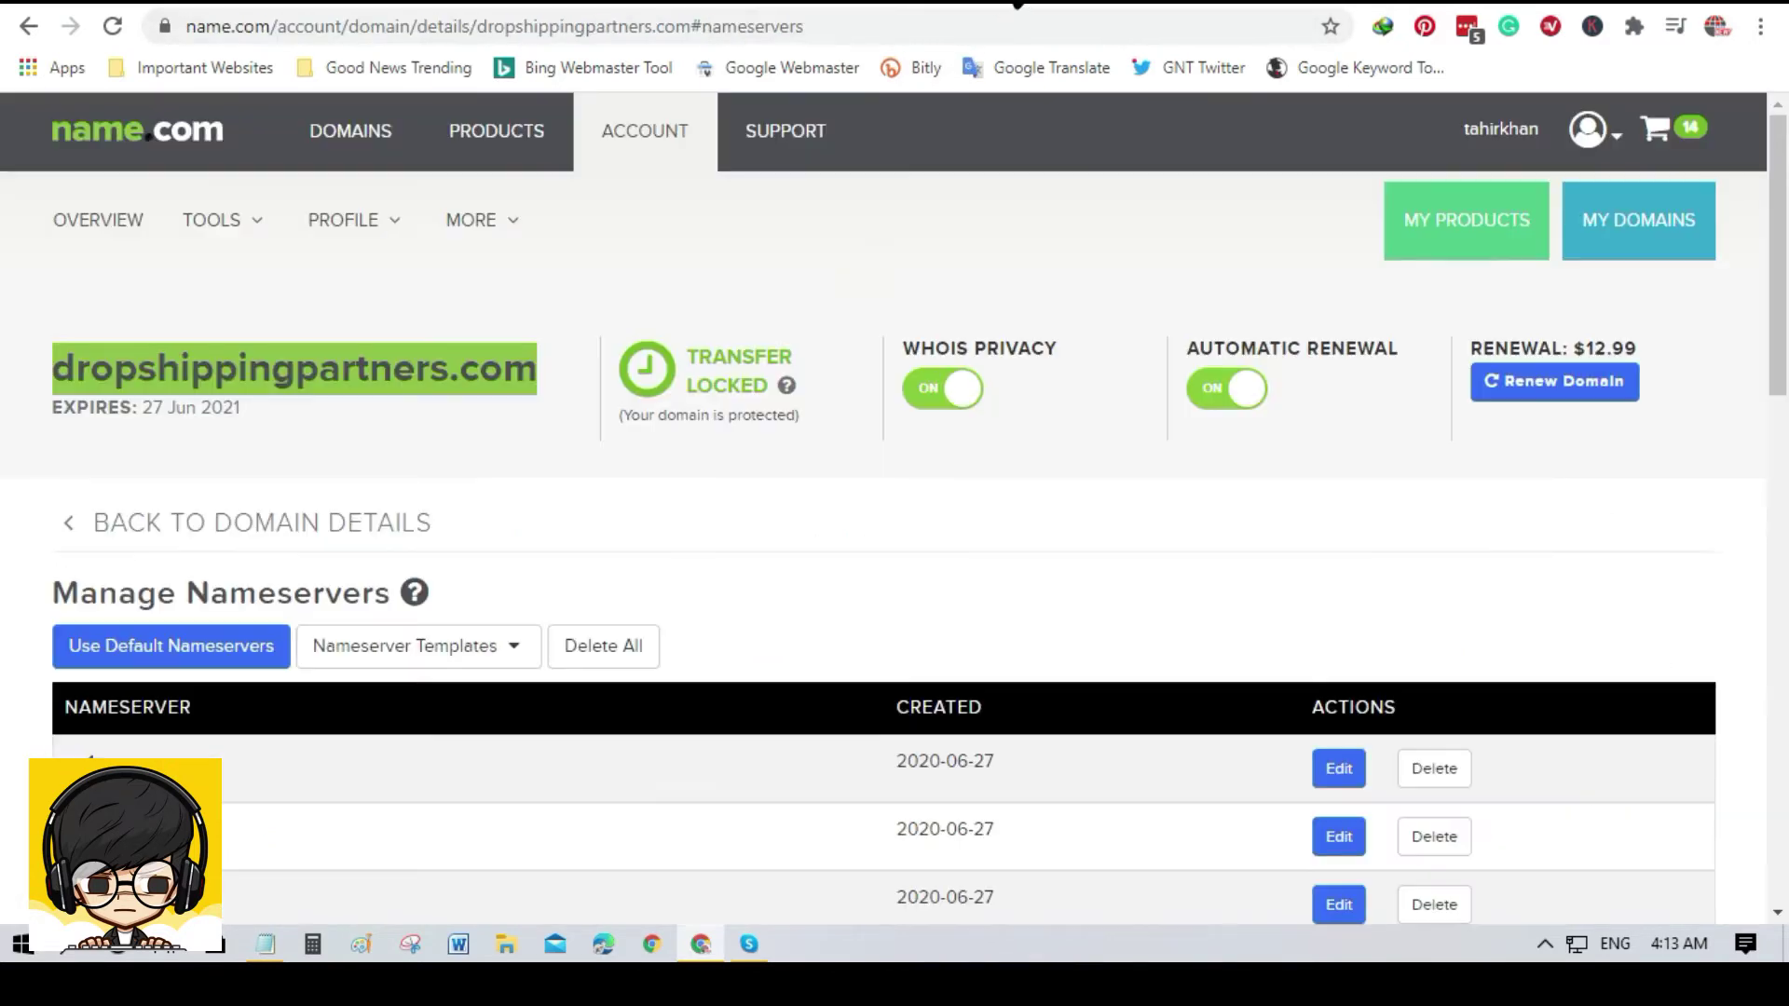
# Examine the nameservers of dropshippingpartners.com on name.com and the available nameserver templates
pyautogui.scroll(-5, 839, 443)
pyautogui.scroll(1, 559, 438)
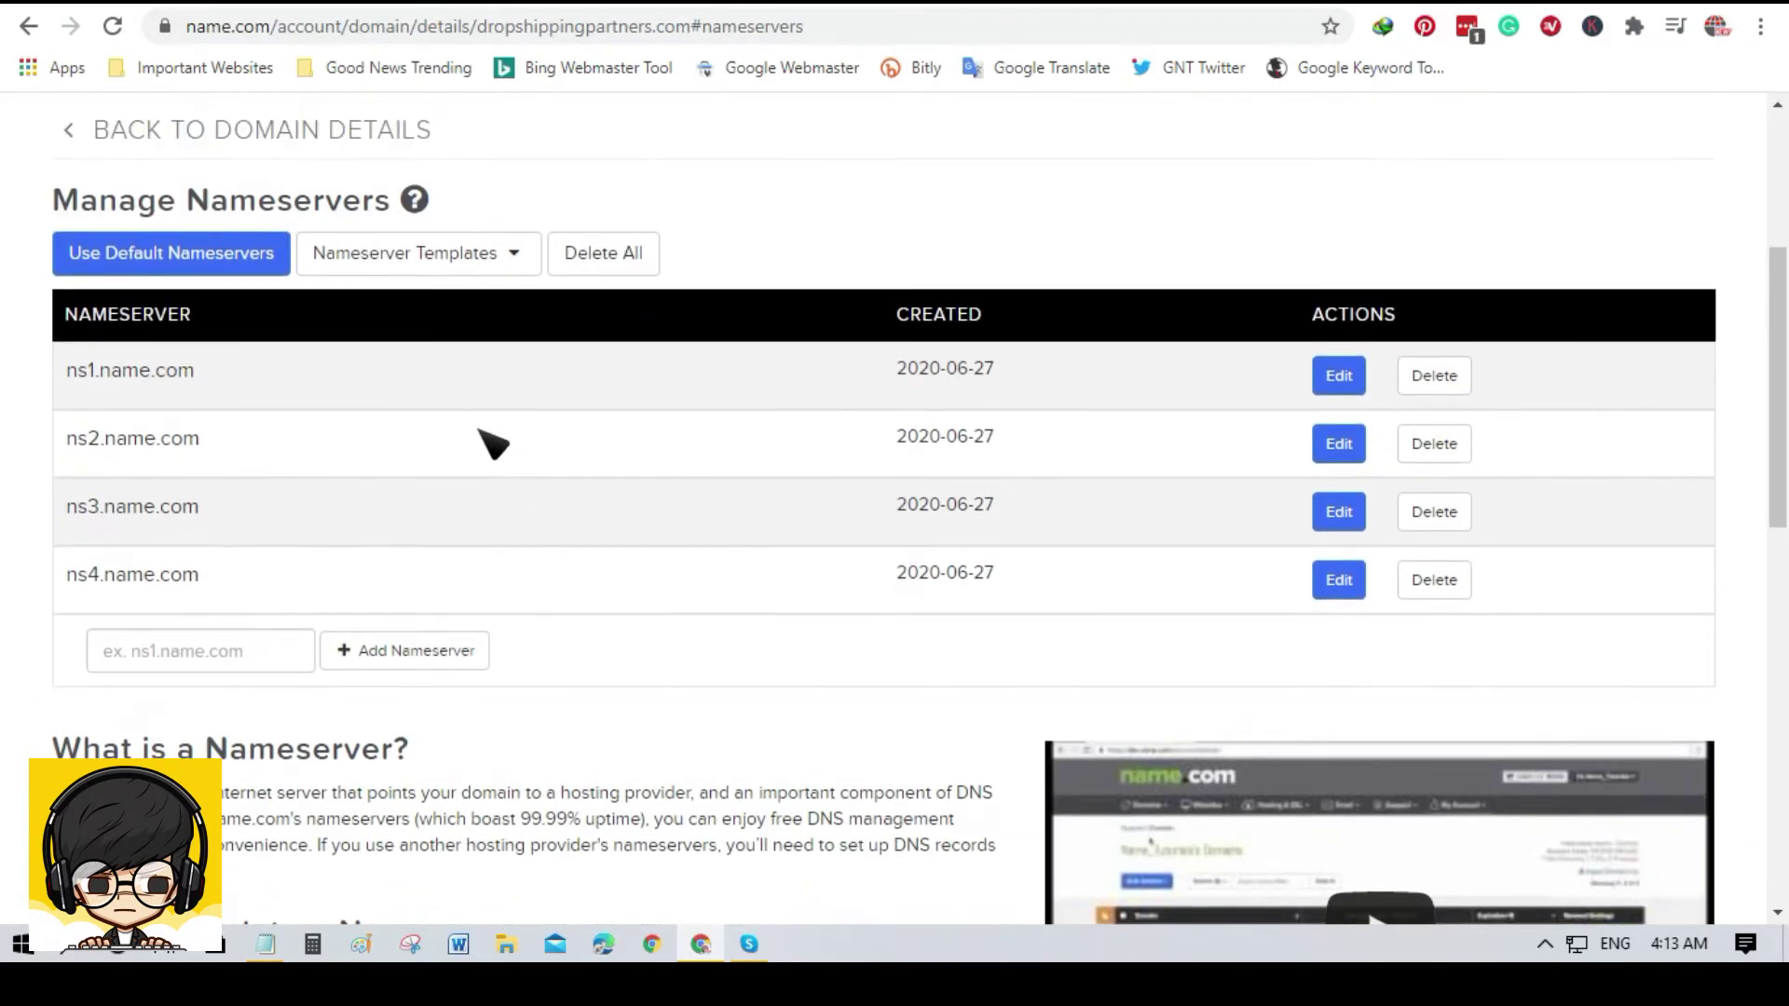
pyautogui.click(385, 271)
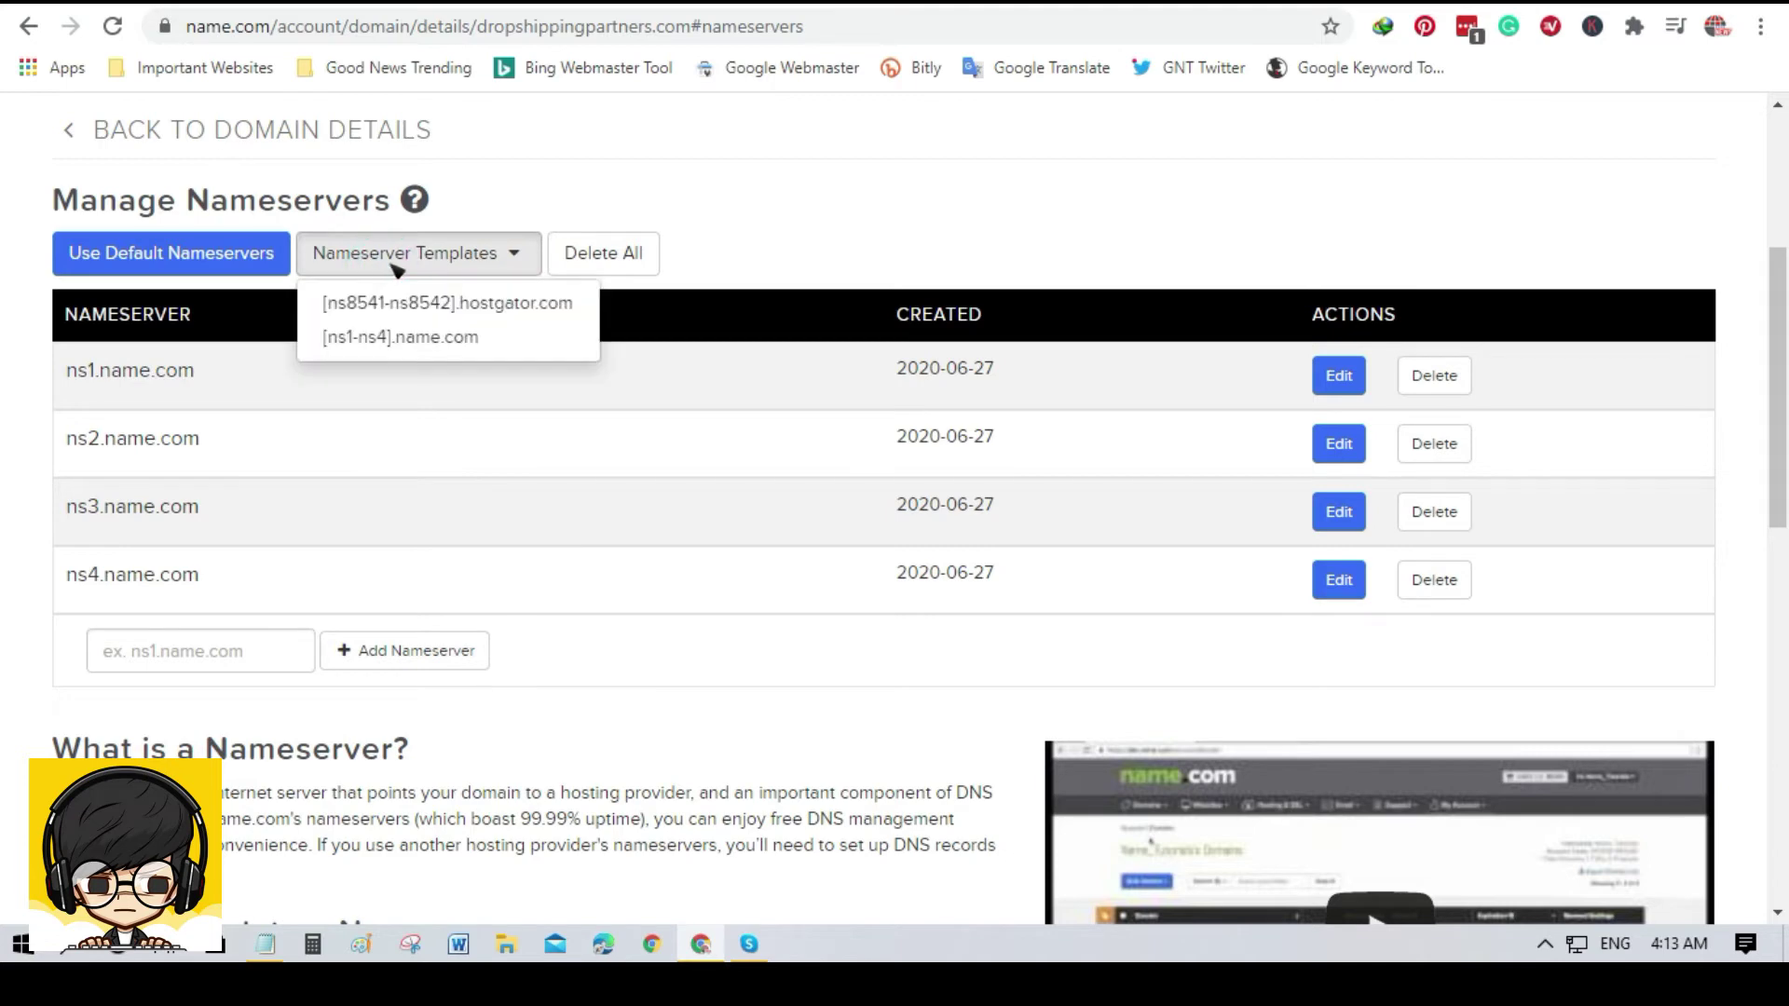
pyautogui.click(969, 235)
pyautogui.scroll(-3, 1058, 347)
pyautogui.scroll(1, 685, 503)
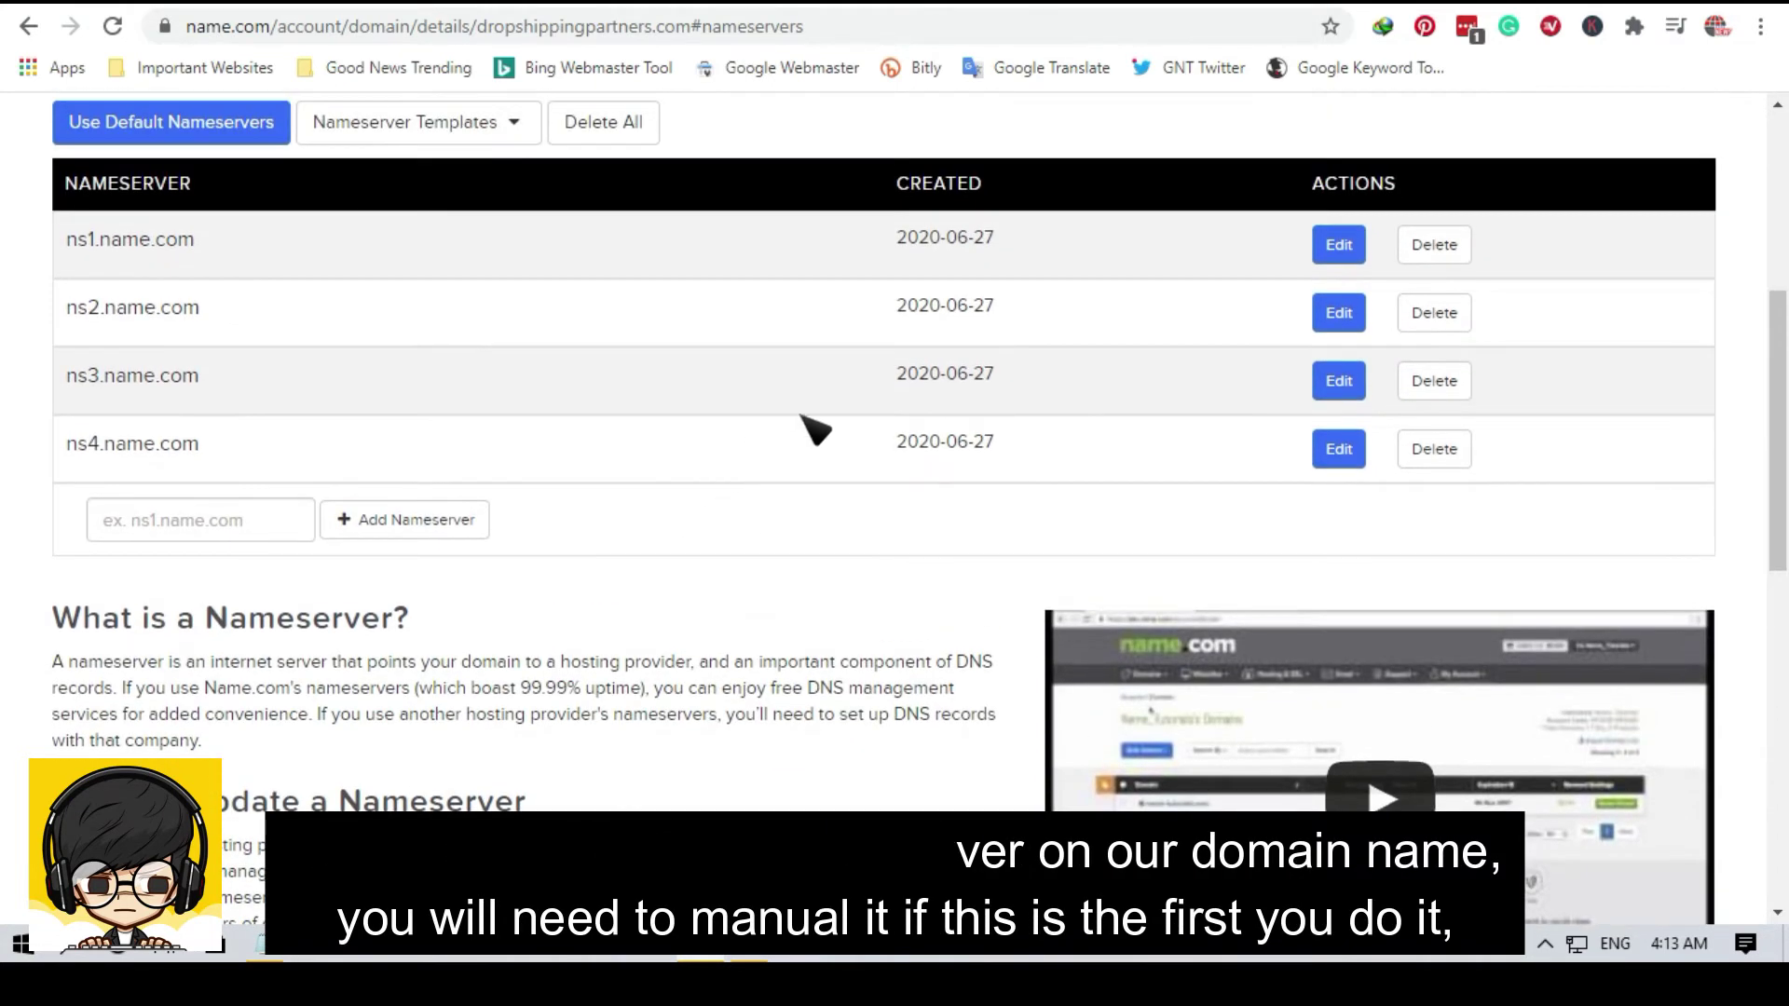
# Delete the four default nameservers ns1.name.com to ns4.name.com from dropshippingpartners.com
pyautogui.click(1433, 448)
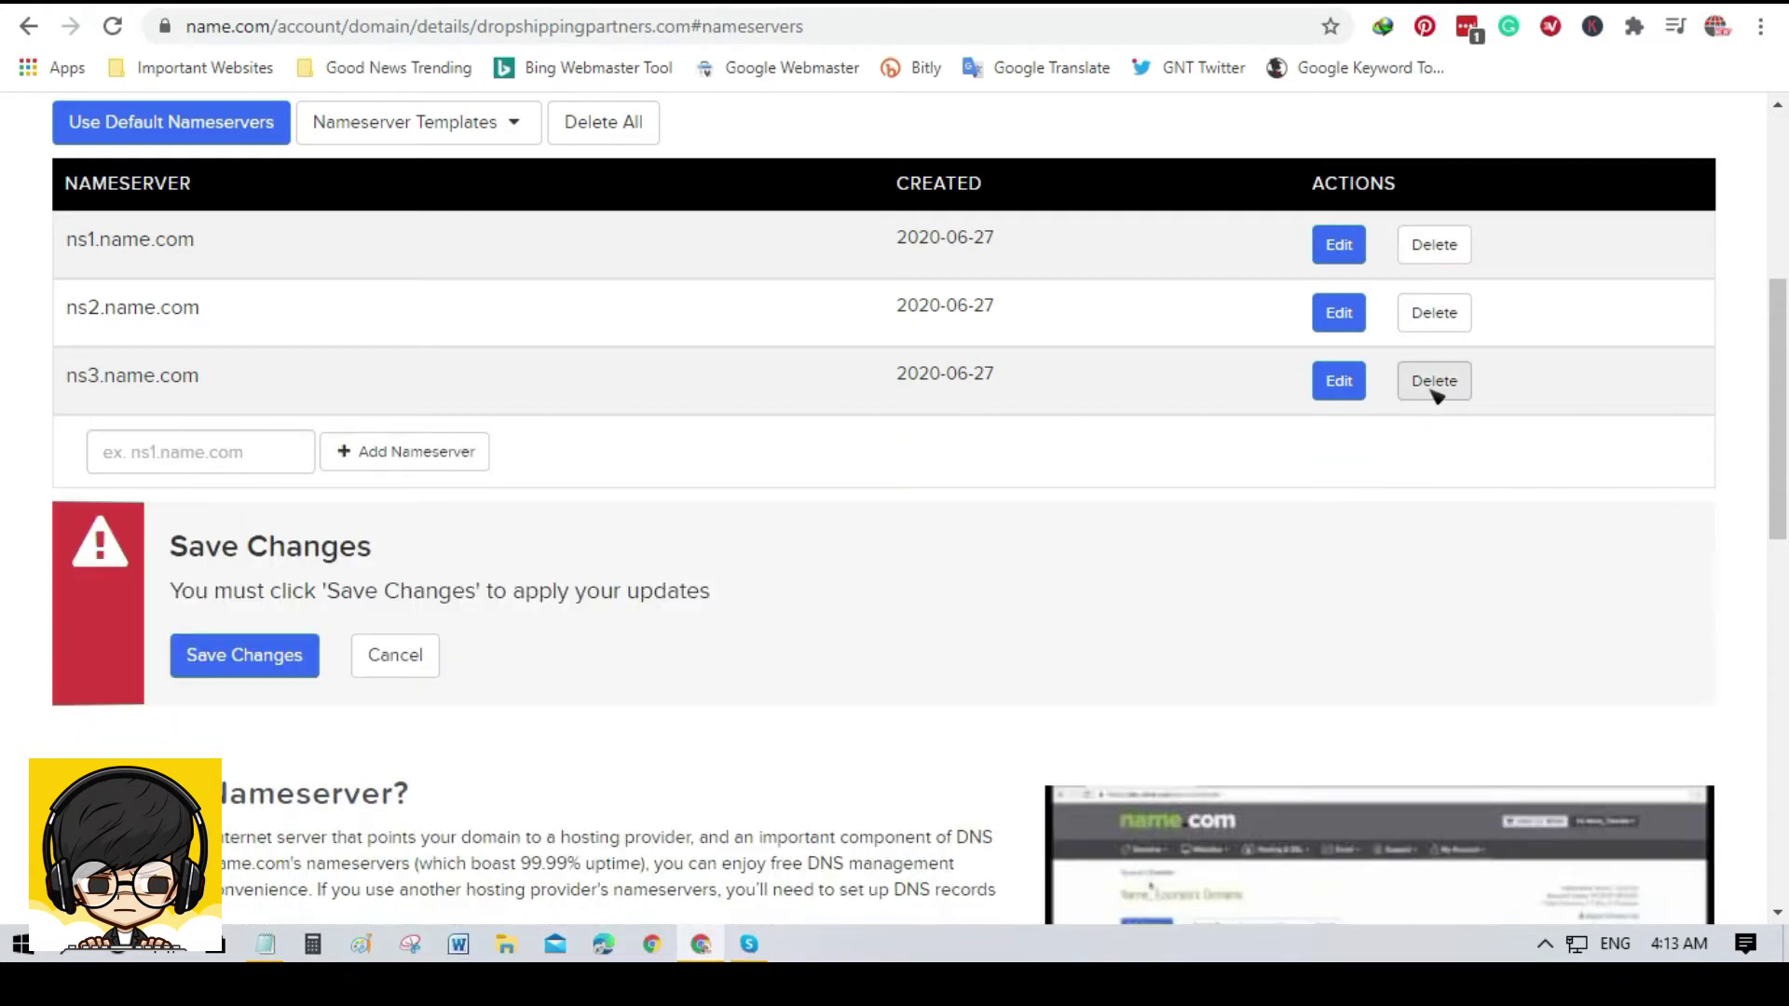
pyautogui.click(1434, 380)
pyautogui.click(1433, 313)
pyautogui.click(1435, 247)
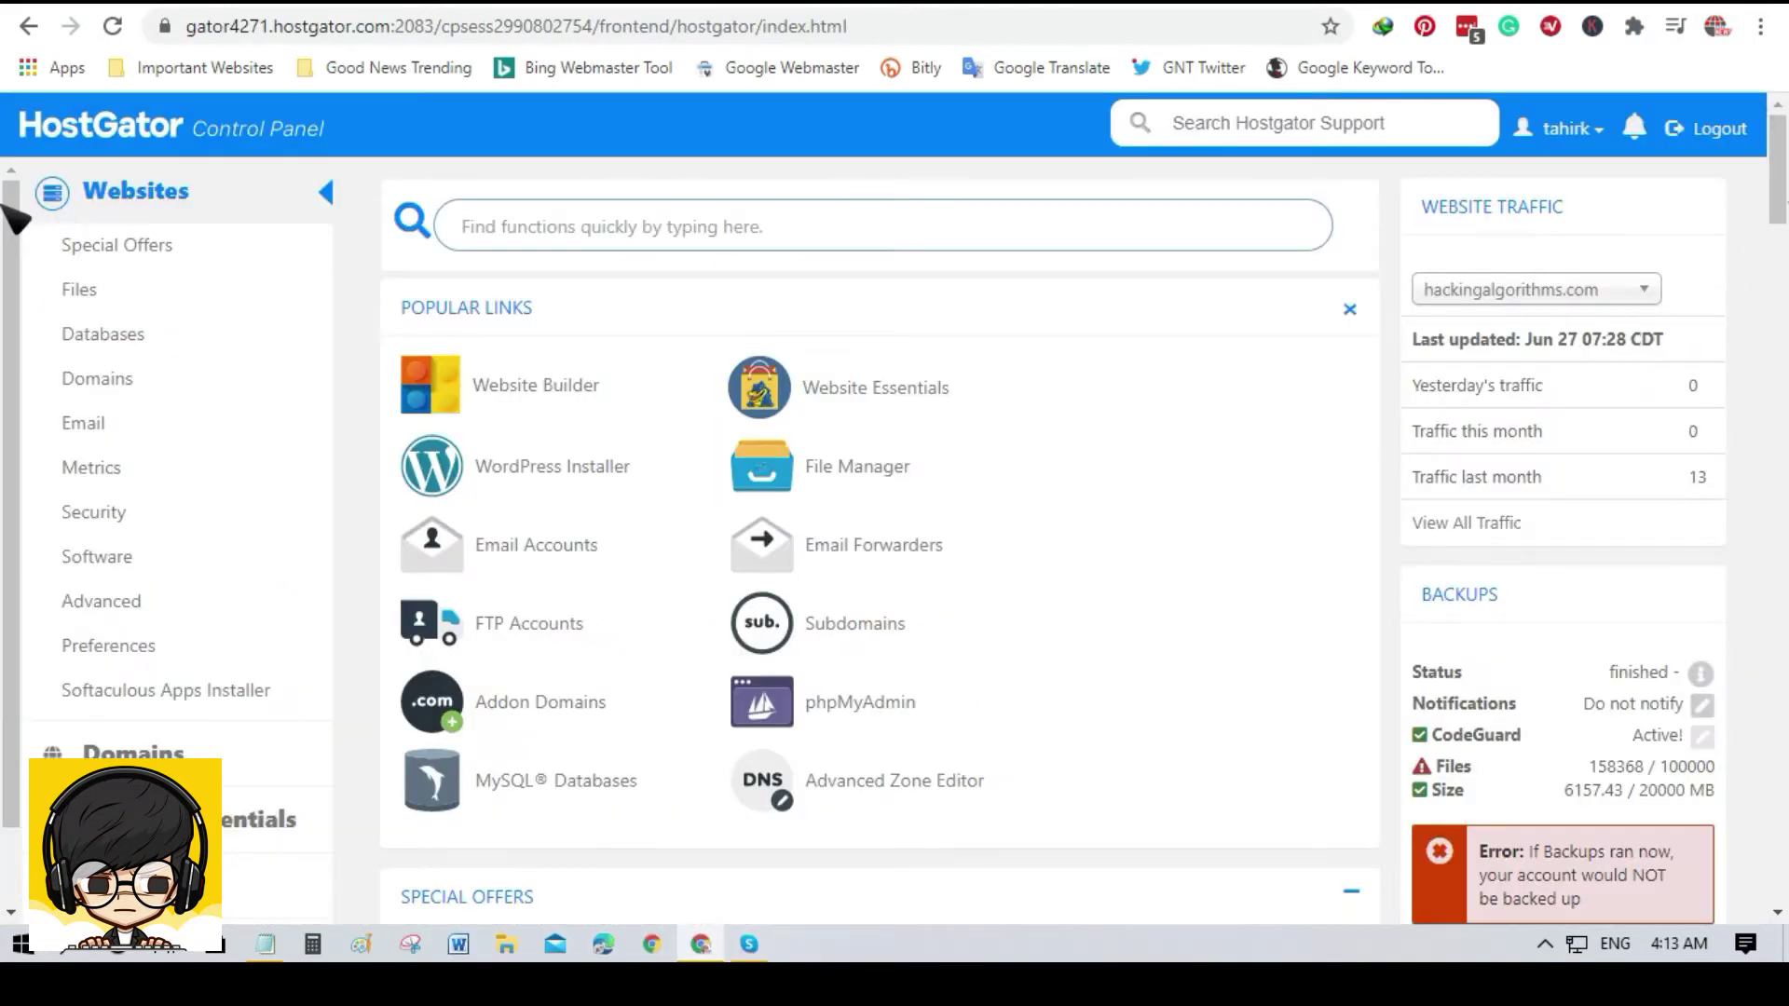
# Copy the primary nameserver ns8541.hostgator.com from the HostGator control panel and add it to the domain's nameservers on name.com
pyautogui.scroll(-10, 14, 224)
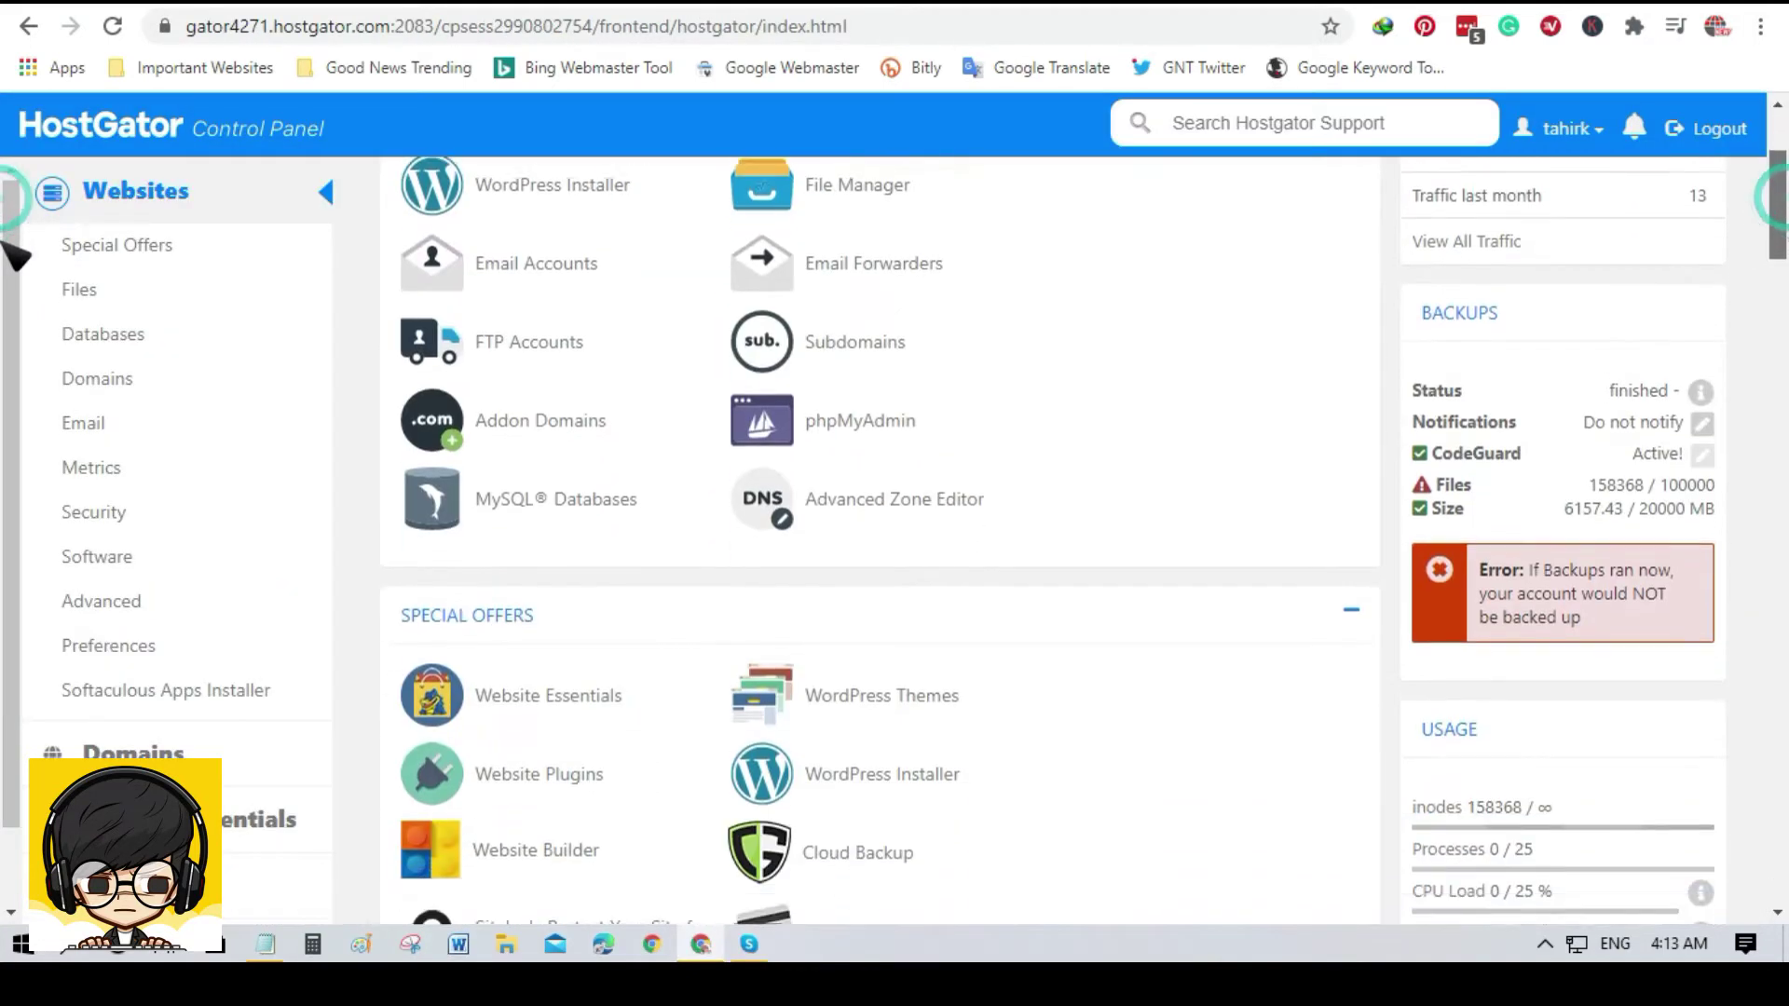
pyautogui.scroll(-3, 14, 353)
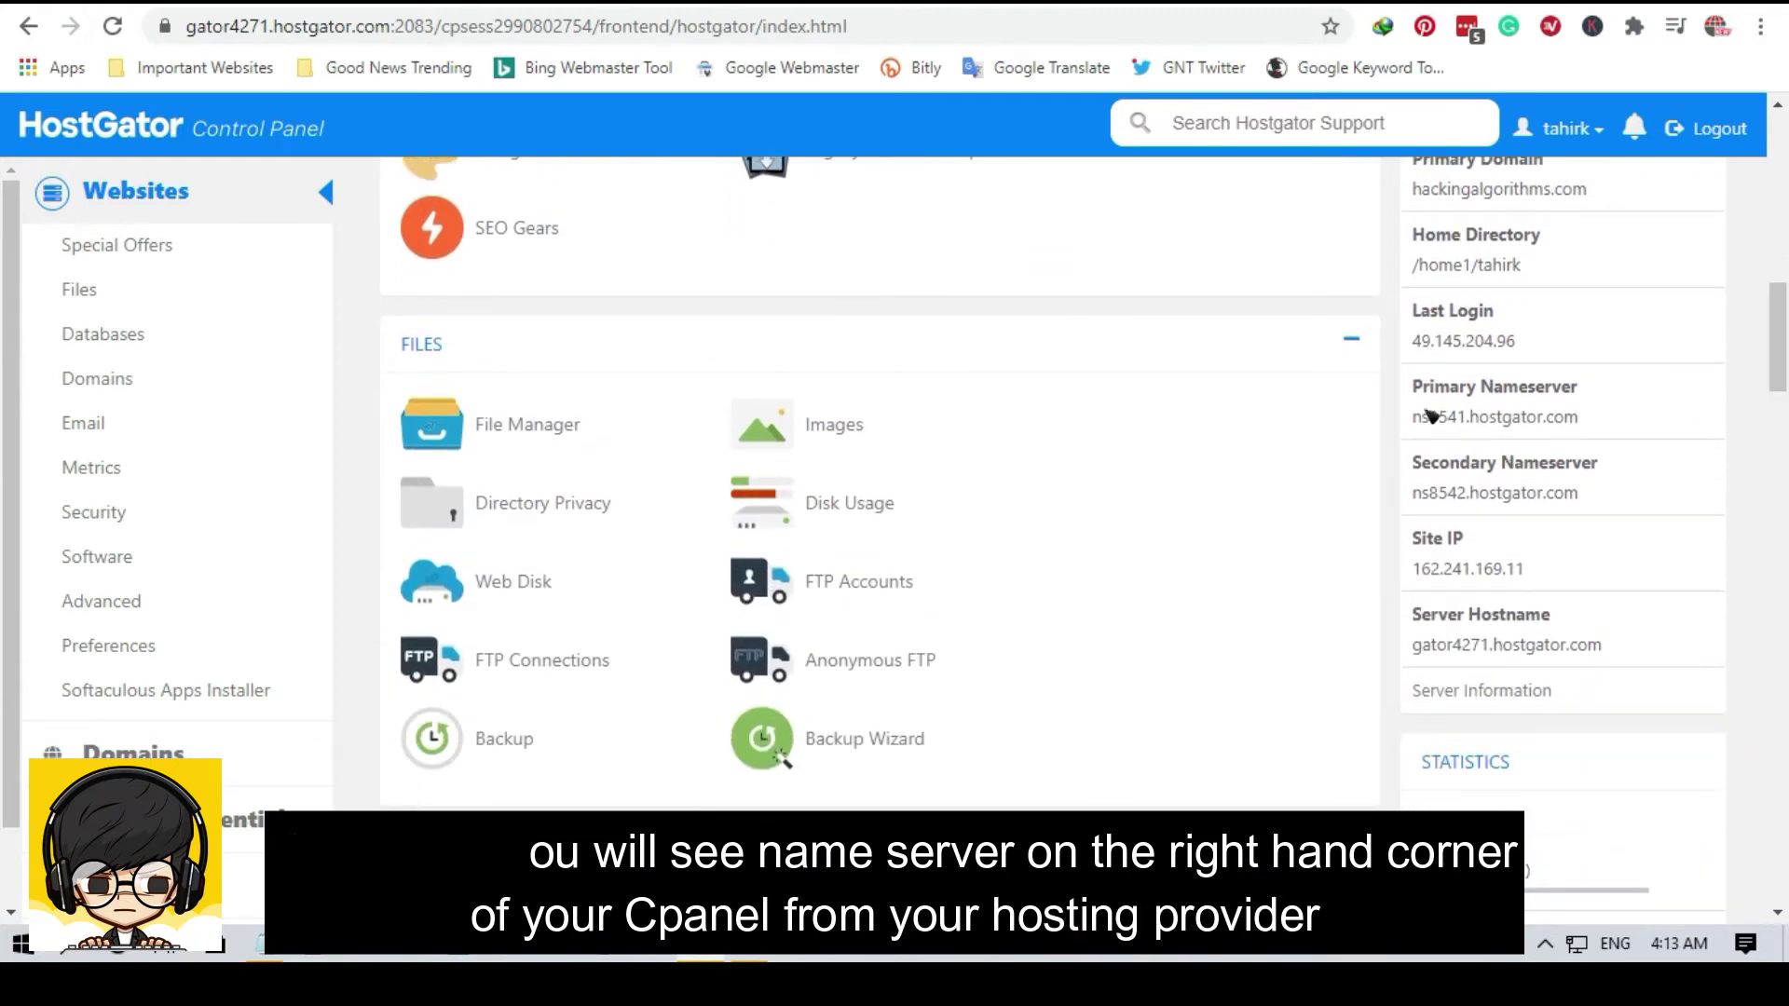
pyautogui.moveTo(1423, 419); pyautogui.dragTo(1610, 424)
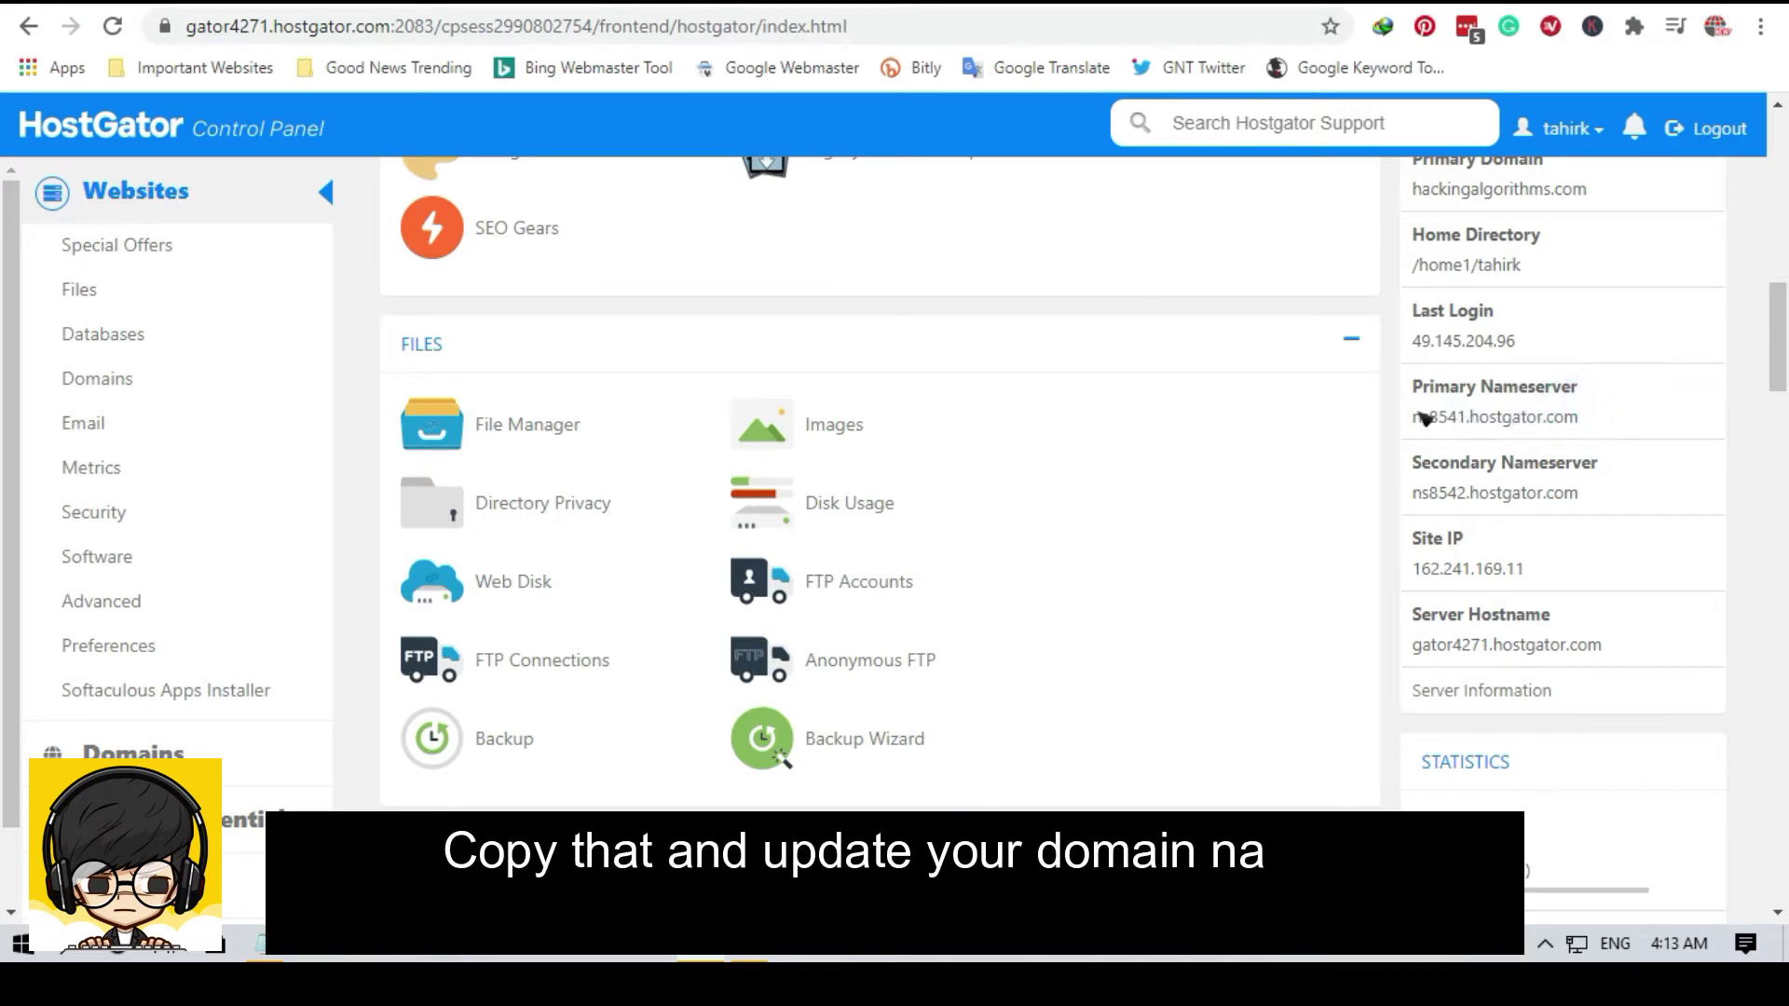
pyautogui.click(1451, 416)
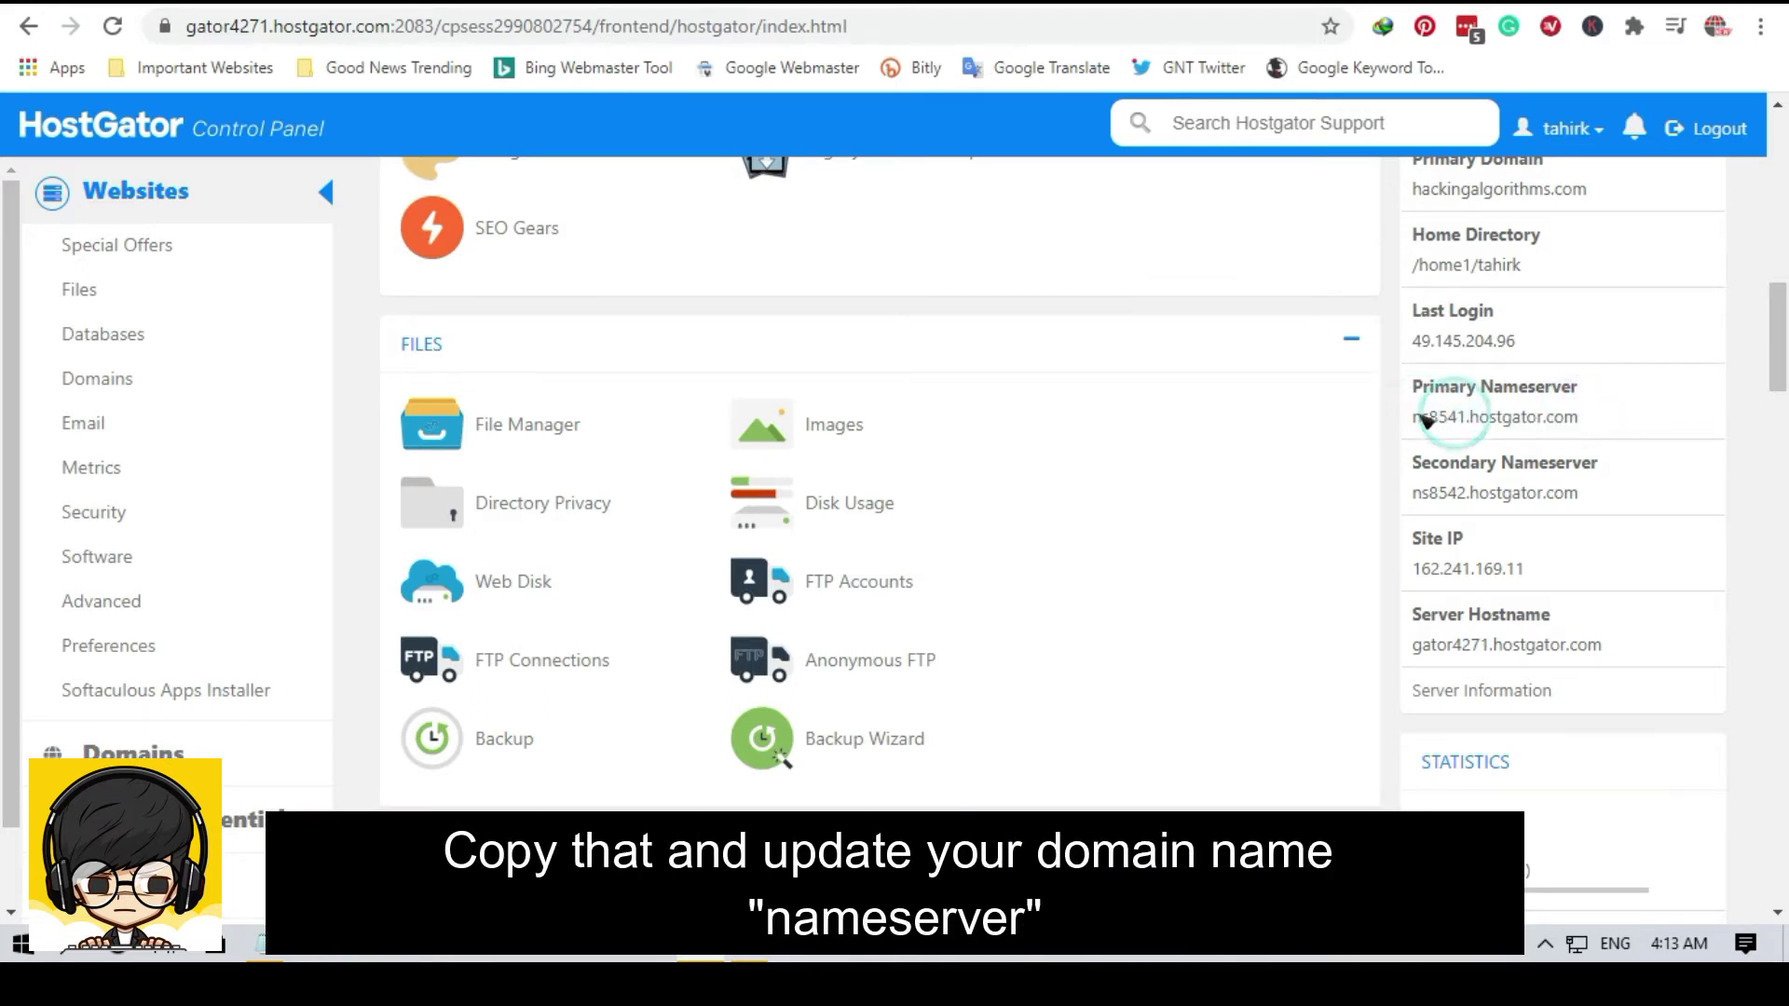
pyautogui.moveTo(1412, 416); pyautogui.dragTo(1584, 416)
pyautogui.hotkey('ctrl', 'c')
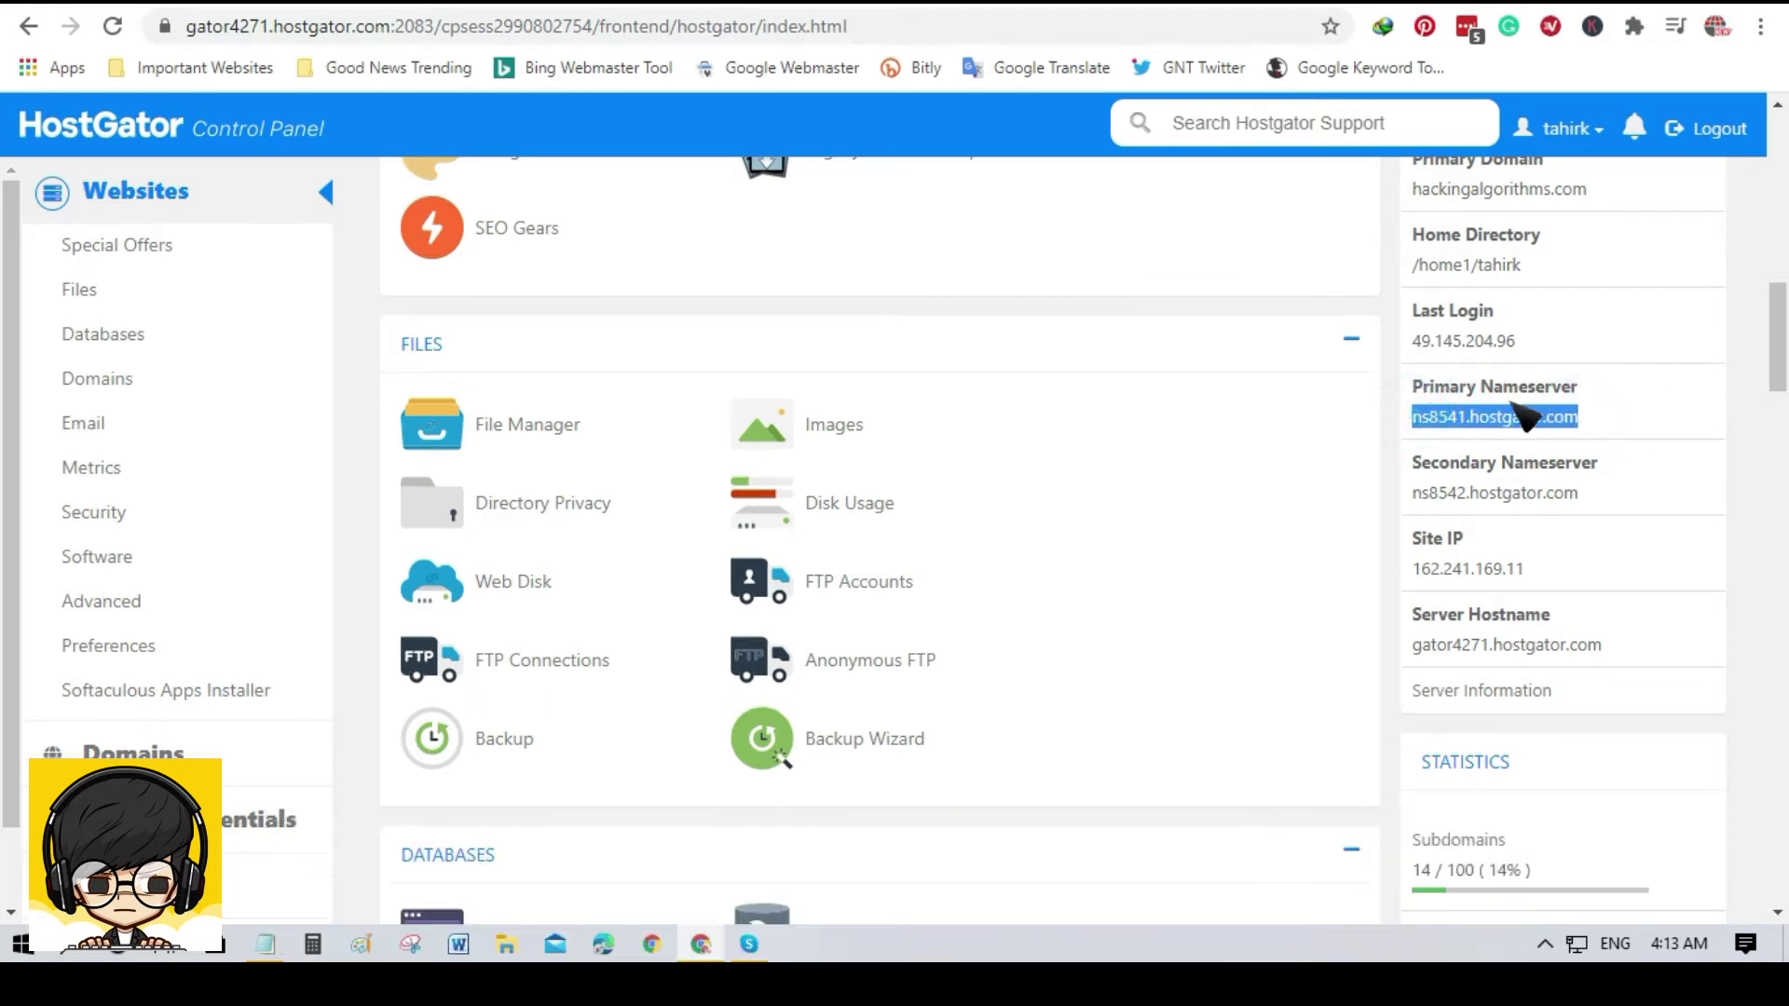
pyautogui.click(1008, 1)
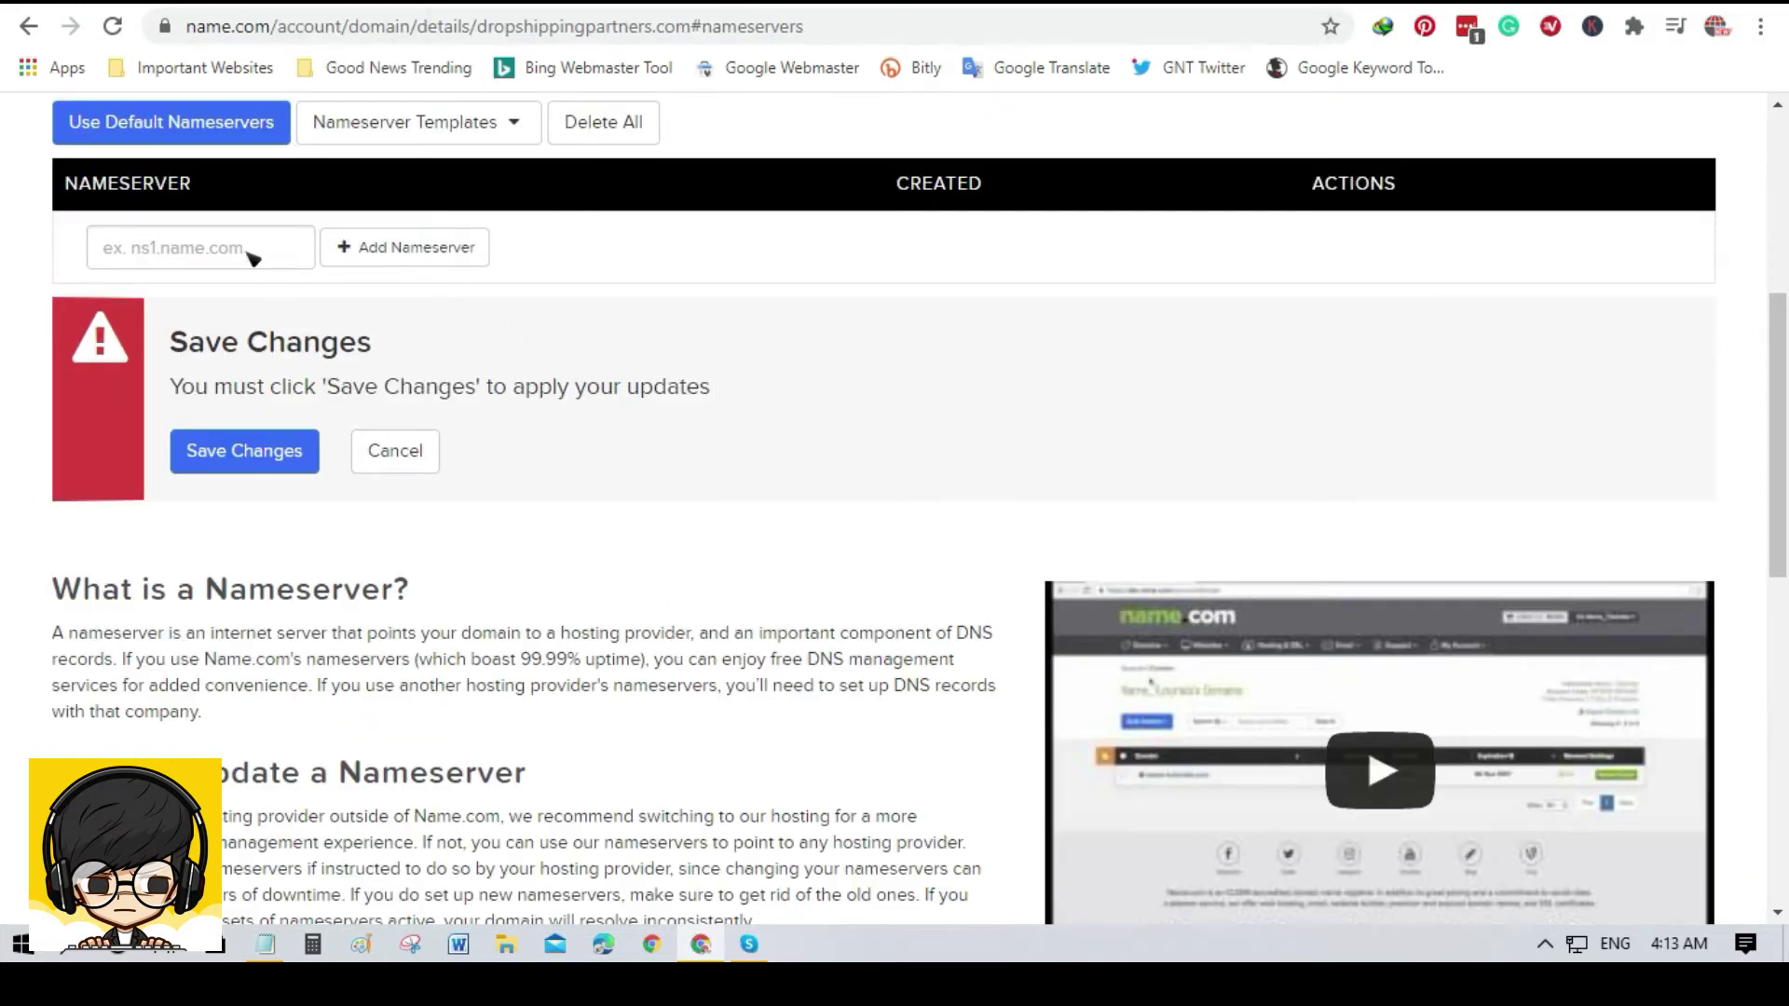
pyautogui.click(241, 244)
pyautogui.hotkey('ctrl', 'v')
pyautogui.click(380, 246)
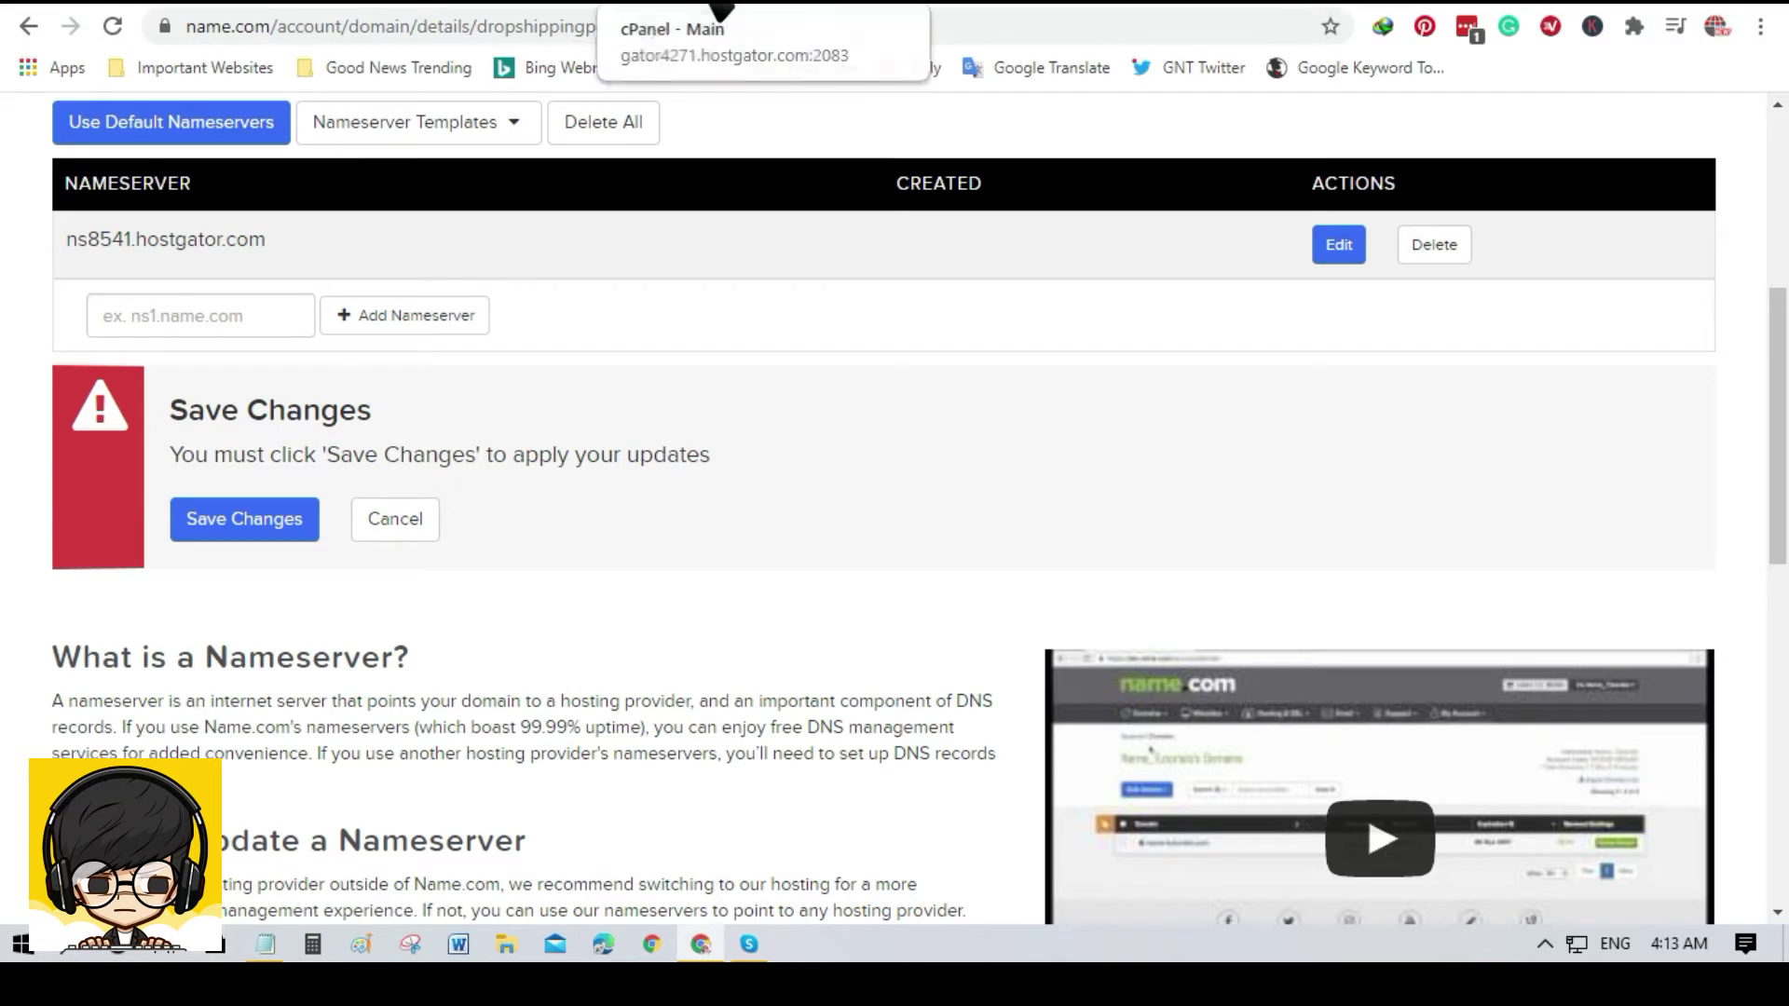
# Copy the secondary nameserver ns8542.hostgator.com from HostGator, add it to the domain on name.com and save the changes
pyautogui.click(723, 8)
pyautogui.moveTo(1418, 498); pyautogui.dragTo(1633, 510)
pyautogui.hotkey('ctrl', 'c')
pyautogui.click(1057, 8)
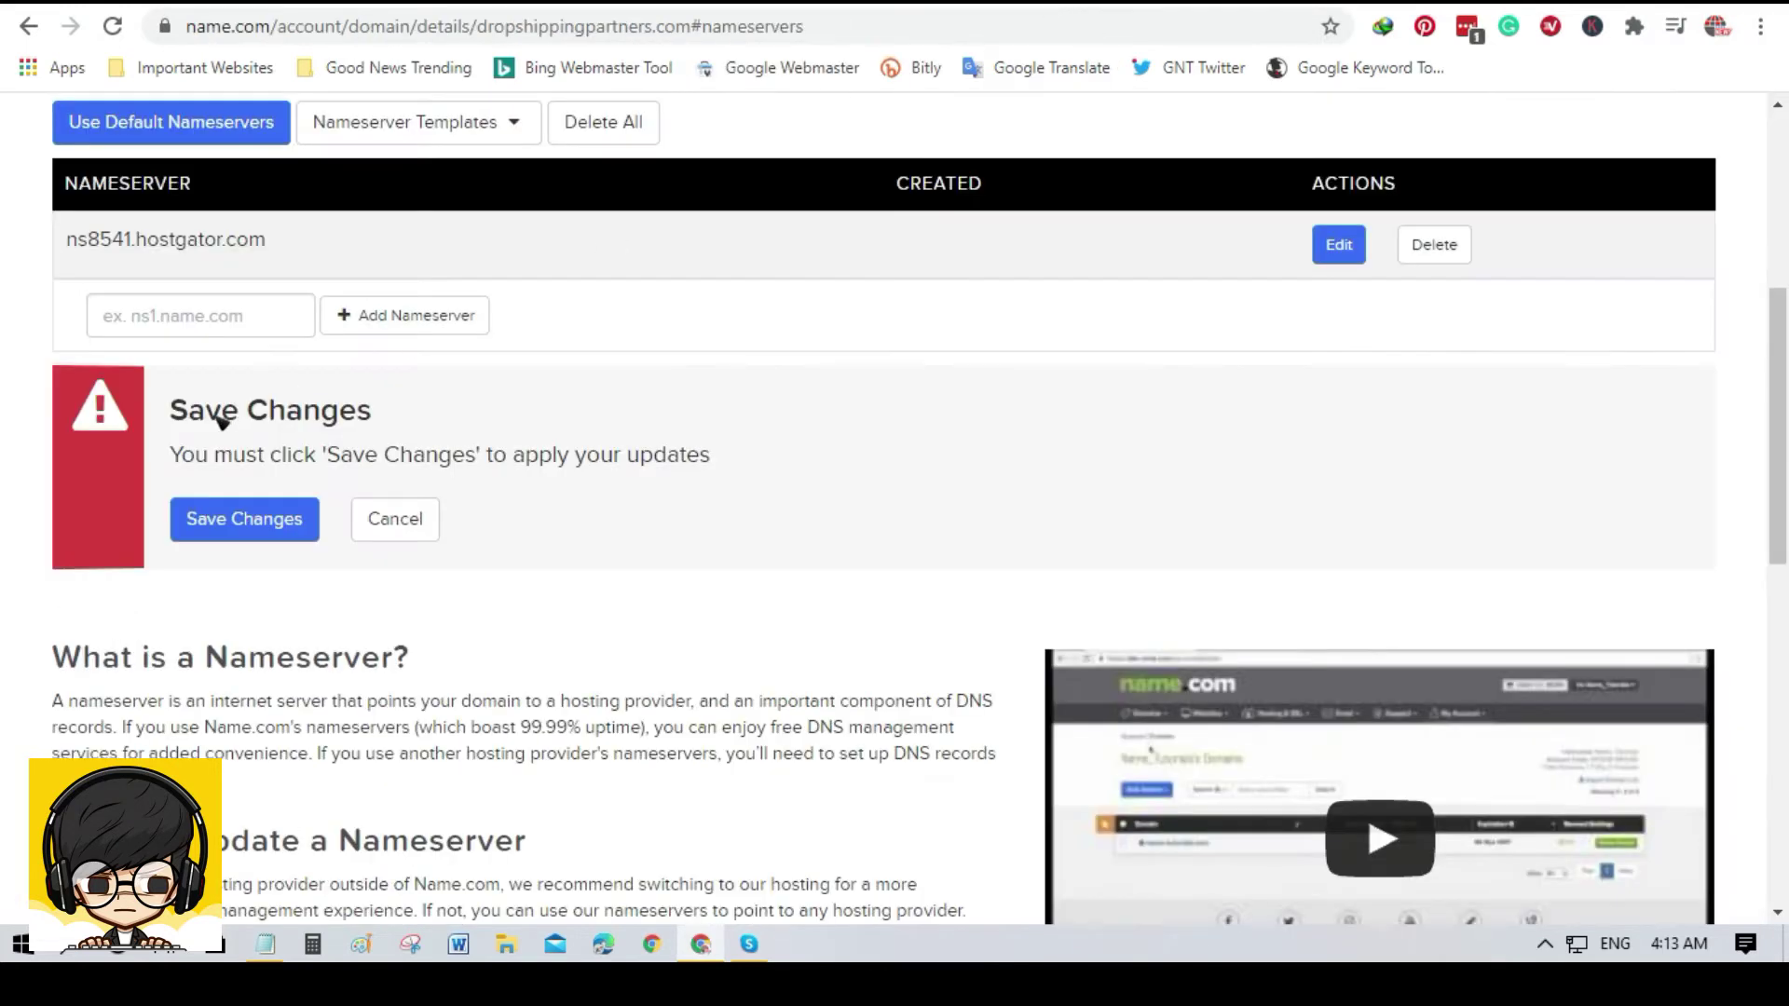
pyautogui.click(177, 321)
pyautogui.hotkey('ctrl', 'v')
pyautogui.click(431, 322)
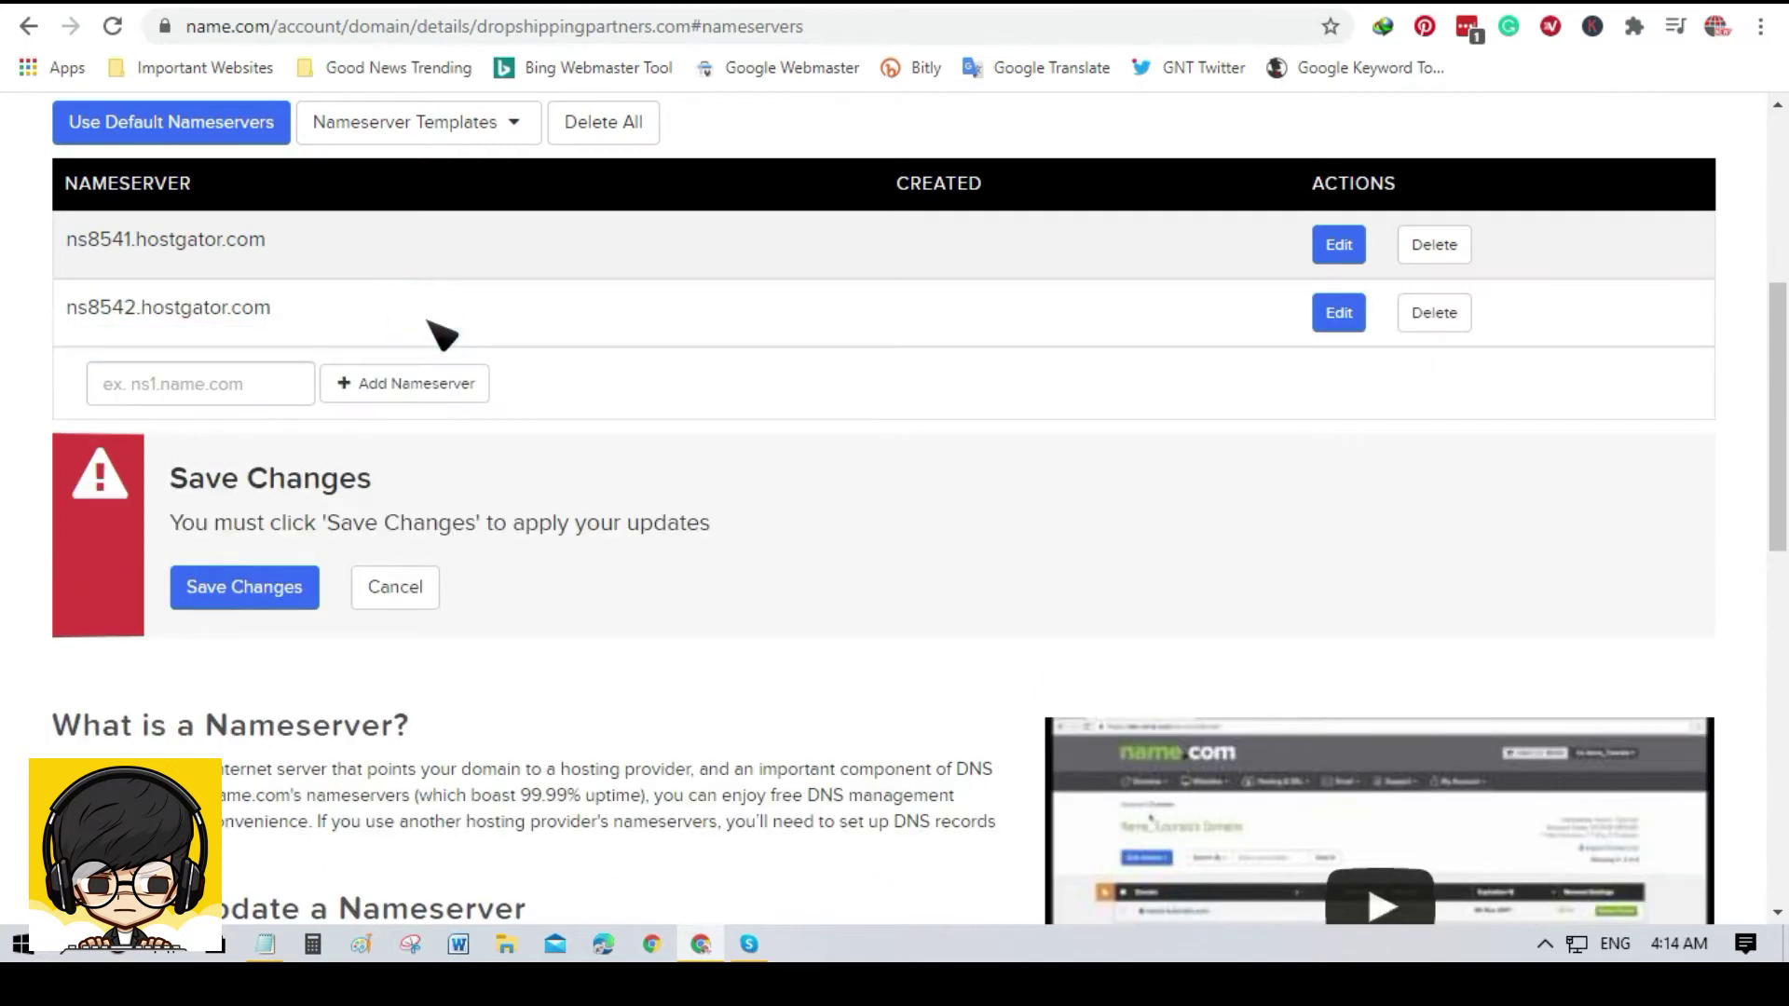
pyautogui.click(284, 578)
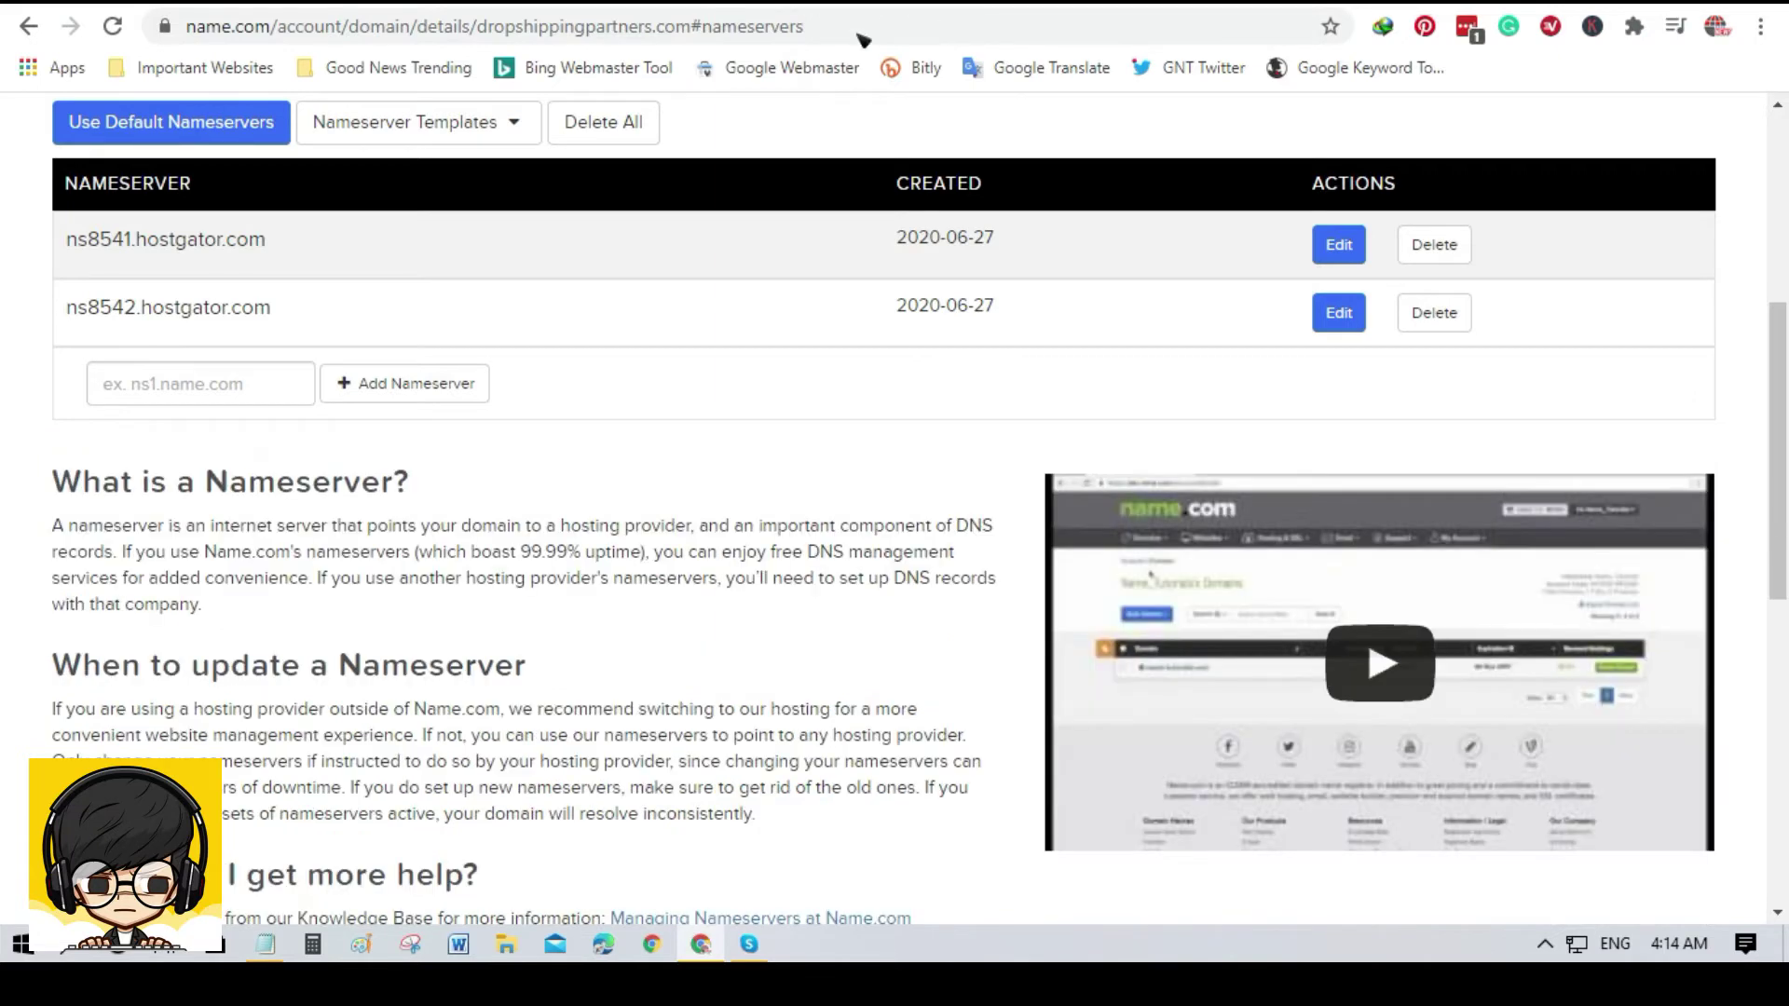
# Visit dropshippingpartners.com from its name on the domain page to check the live site, and return to name.com
pyautogui.scroll(4, 855, 424)
pyautogui.scroll(2, 550, 420)
pyautogui.moveTo(535, 372); pyautogui.dragTo(75, 378)
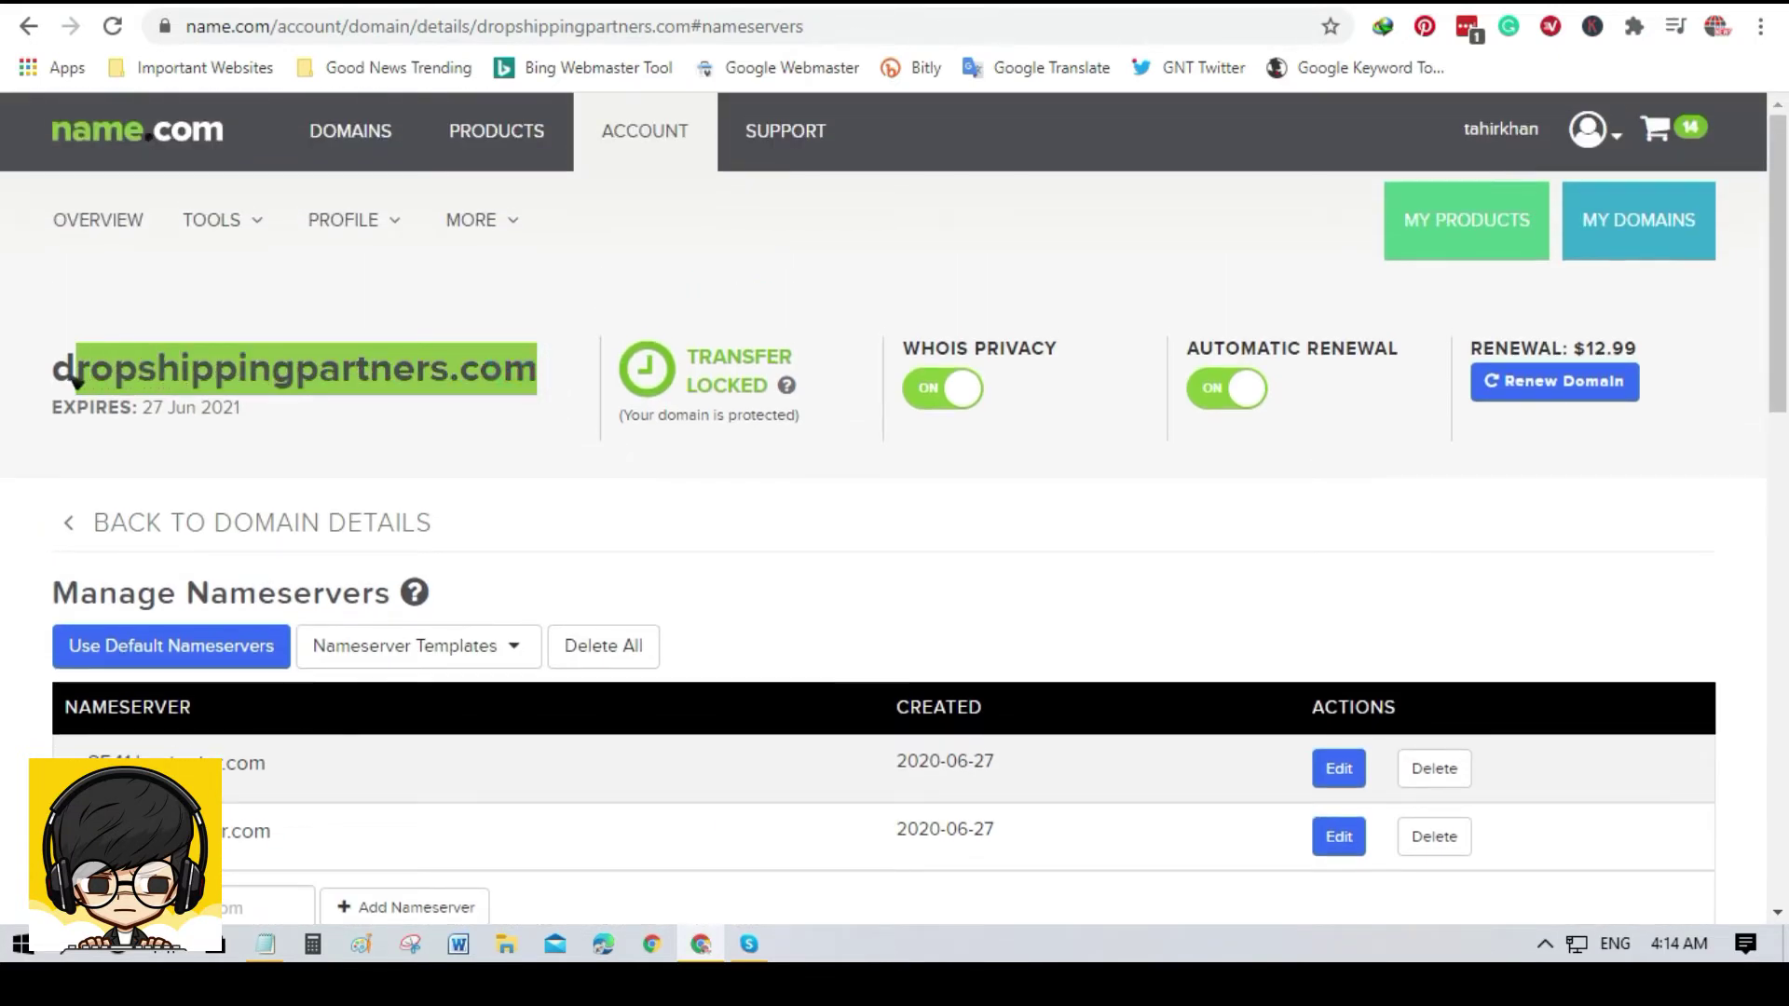
pyautogui.rightClick(321, 377)
pyautogui.click(401, 411)
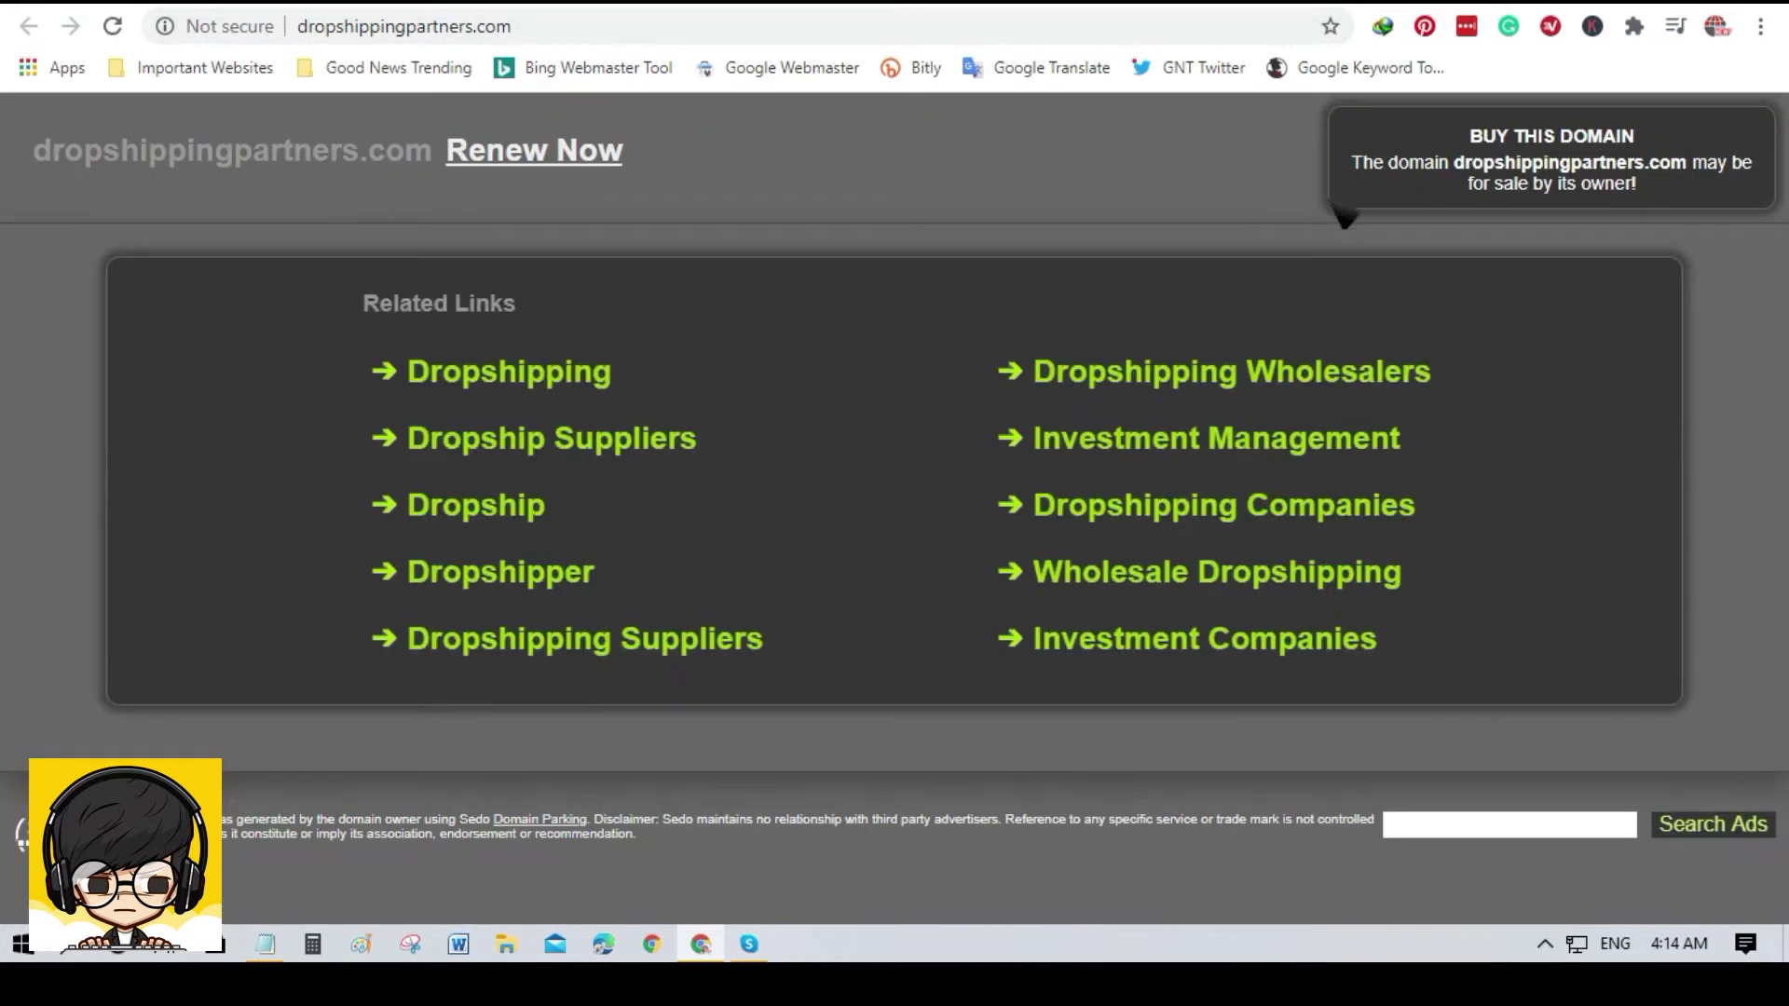
pyautogui.click(1245, 5)
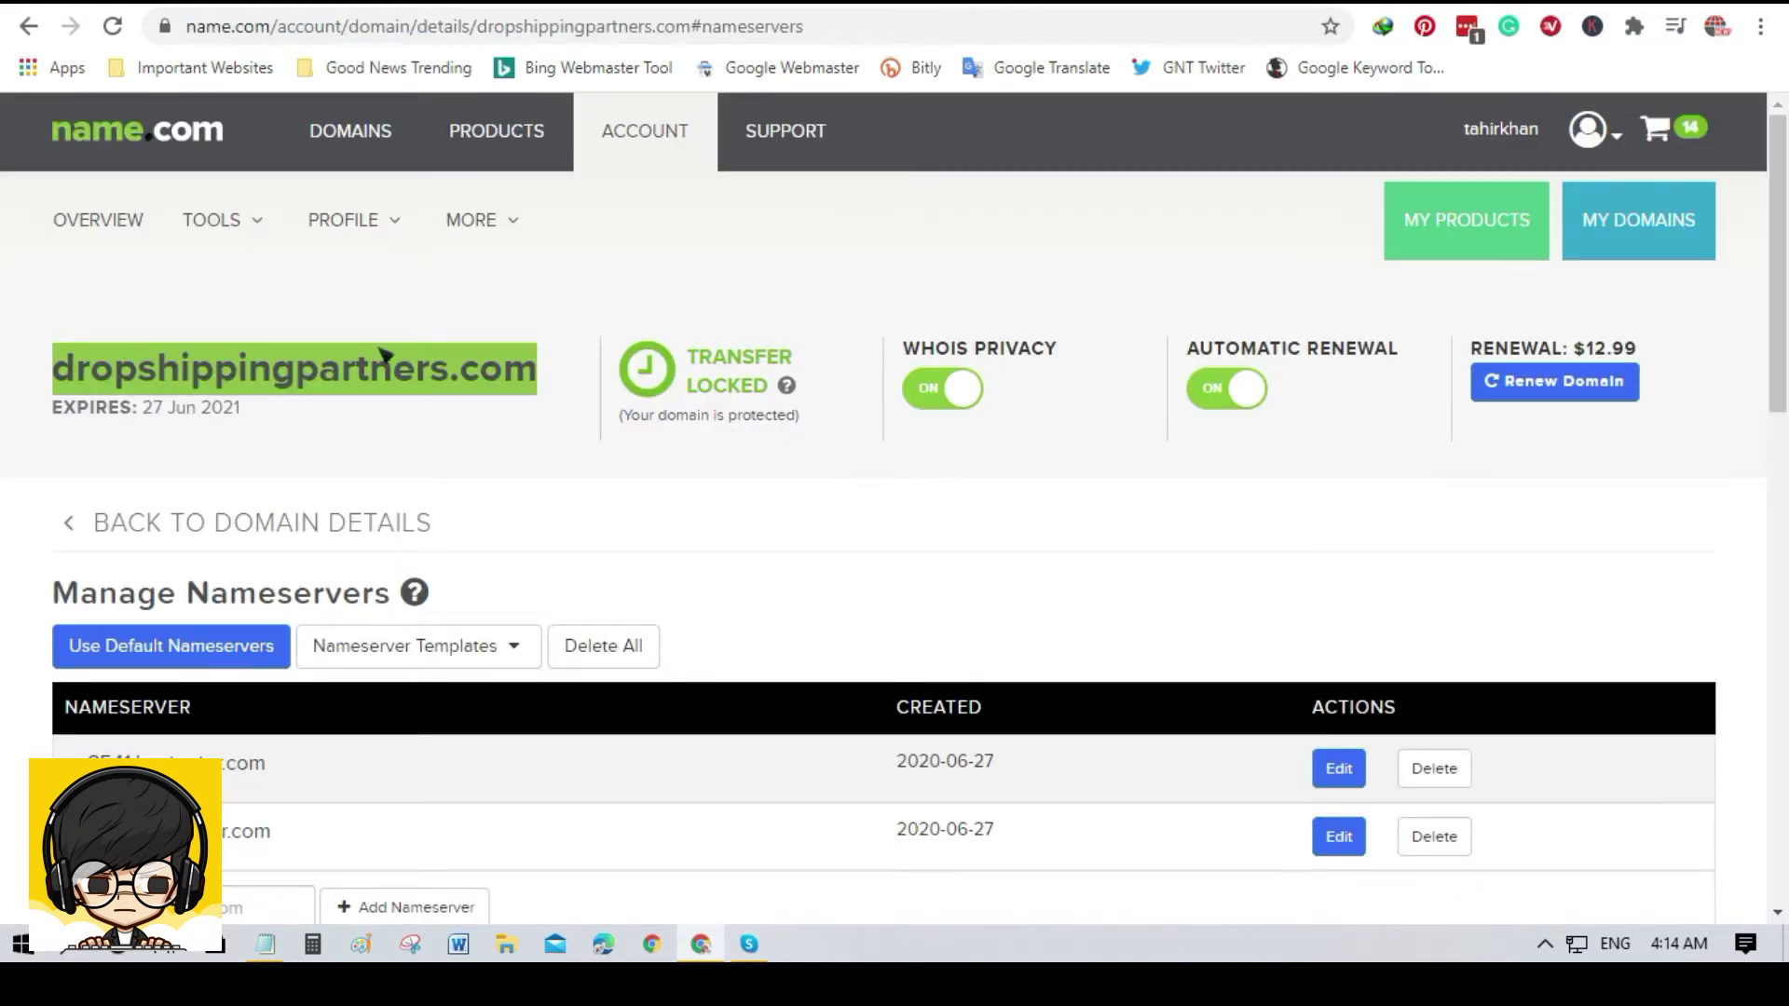
# Delete both HostGator nameservers and fill the list with the default ns1 to ns4 name.com nameservers
pyautogui.scroll(-2, 717, 312)
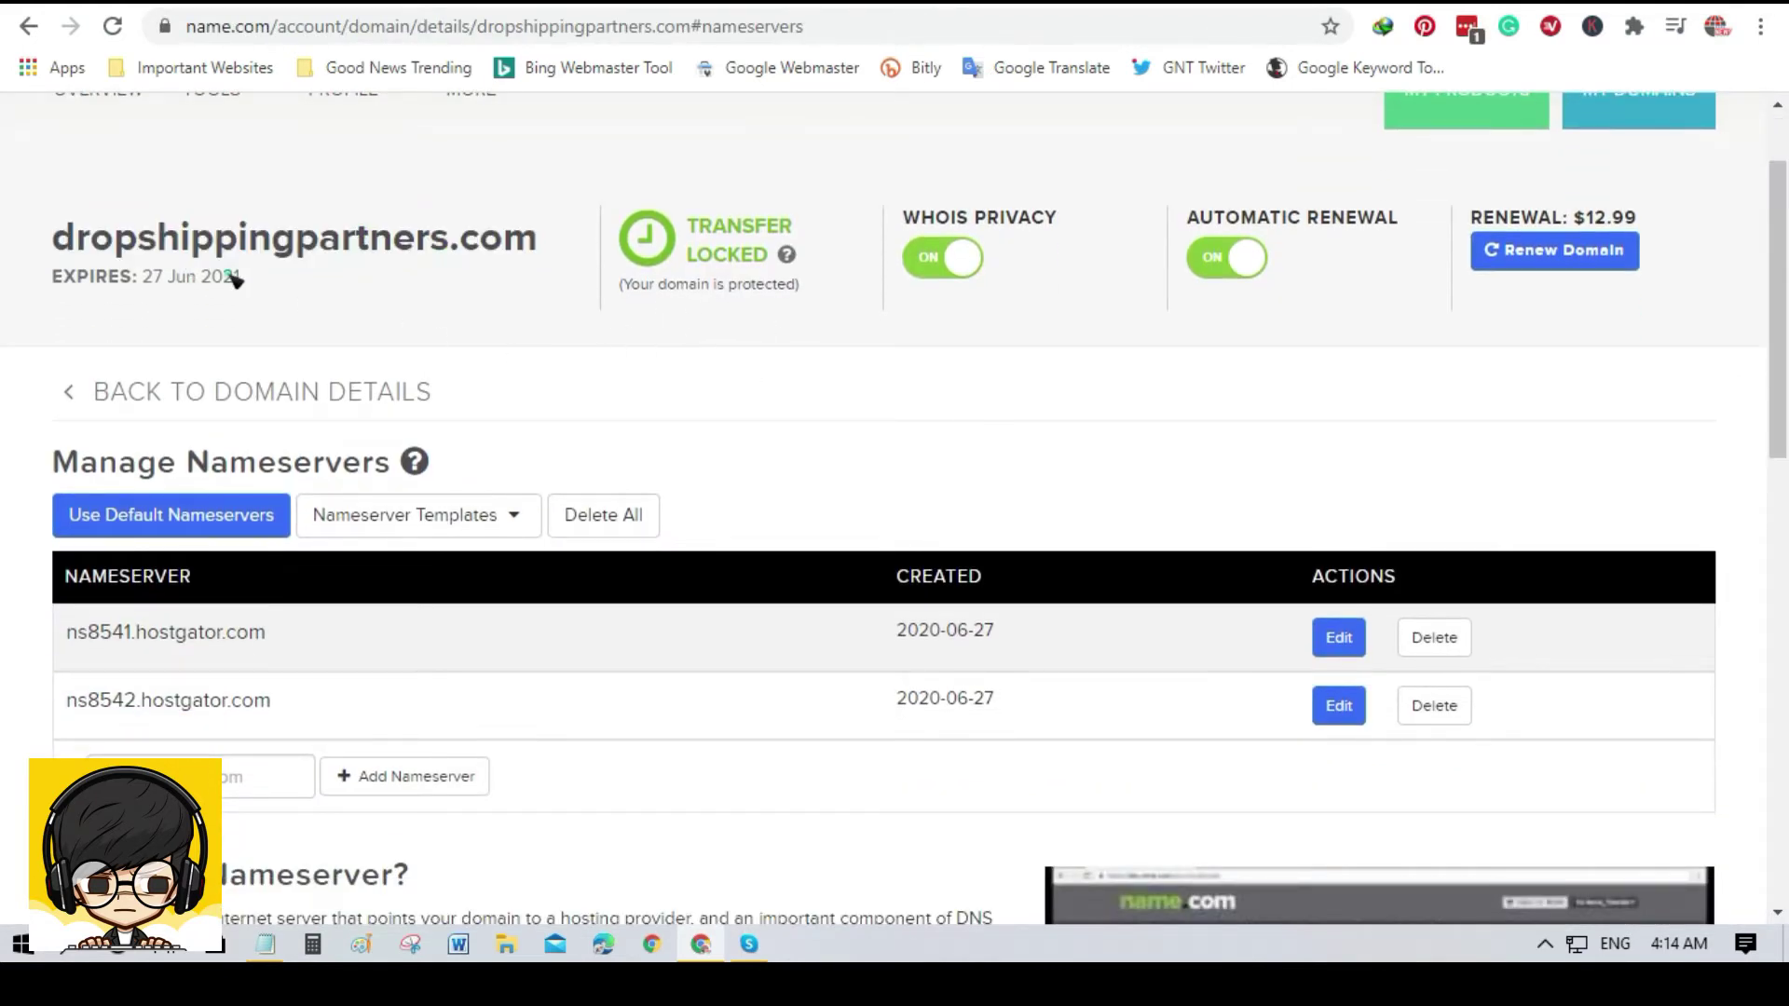
pyautogui.scroll(-3, 683, 494)
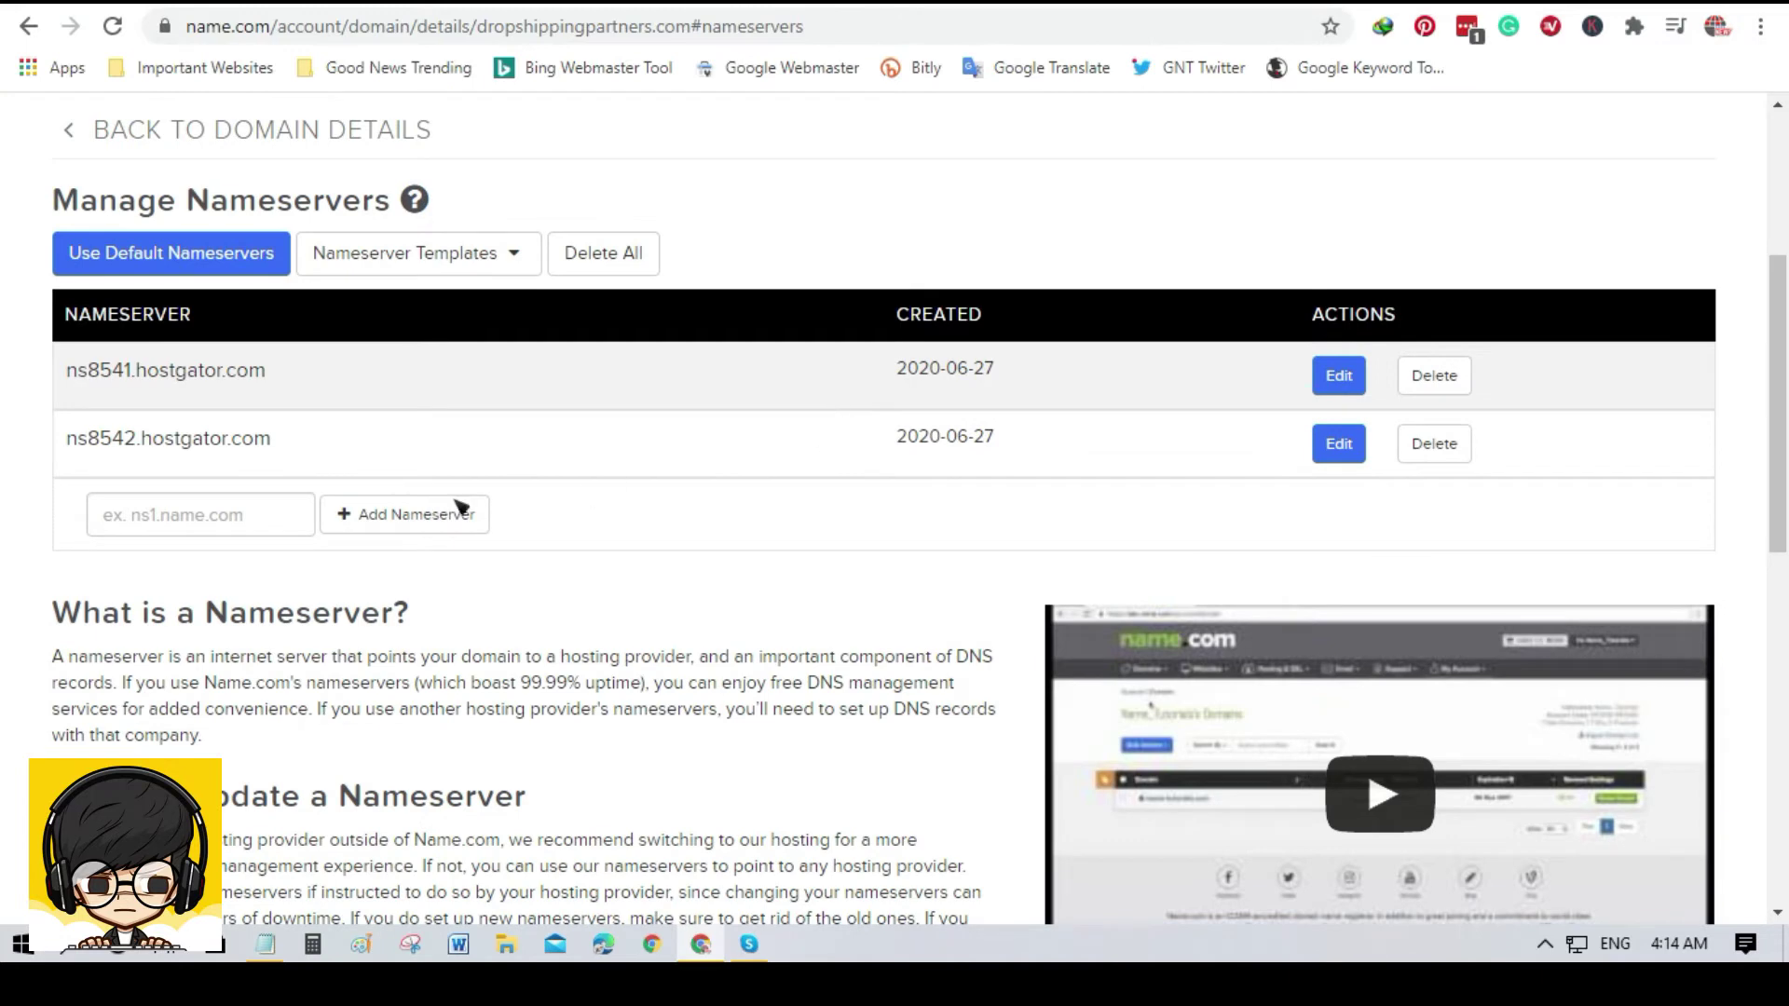
pyautogui.click(1409, 389)
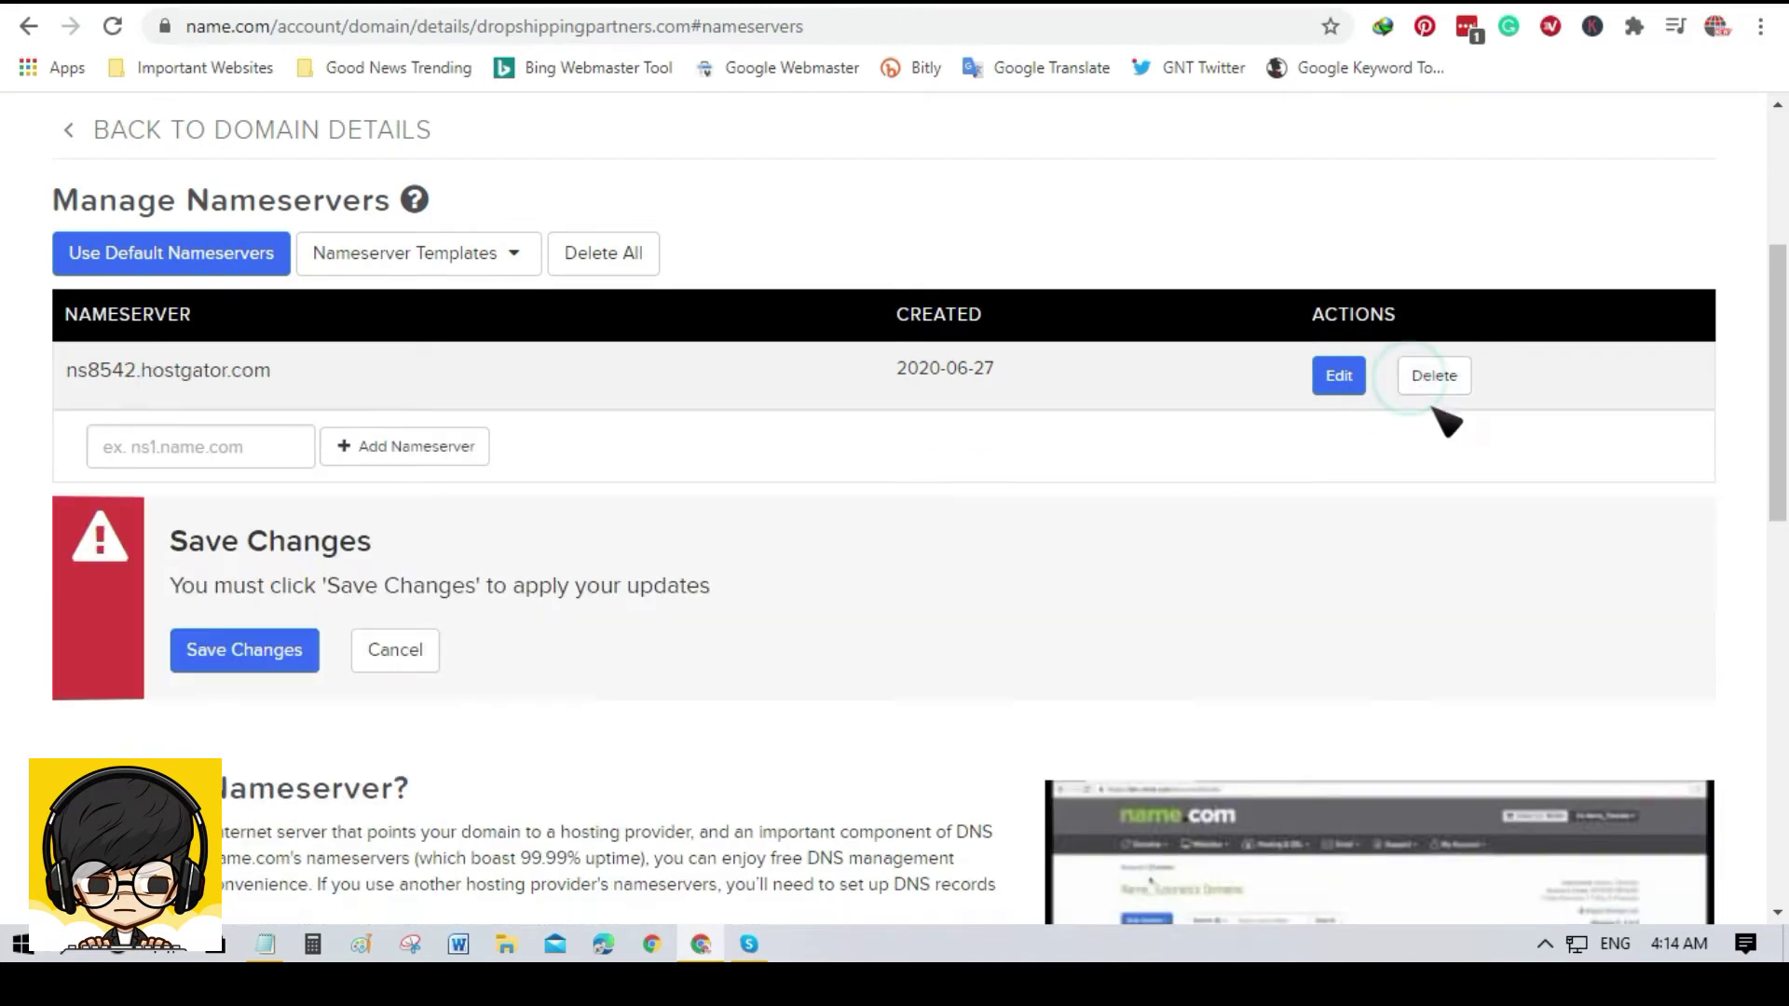
pyautogui.click(1427, 380)
pyautogui.click(388, 257)
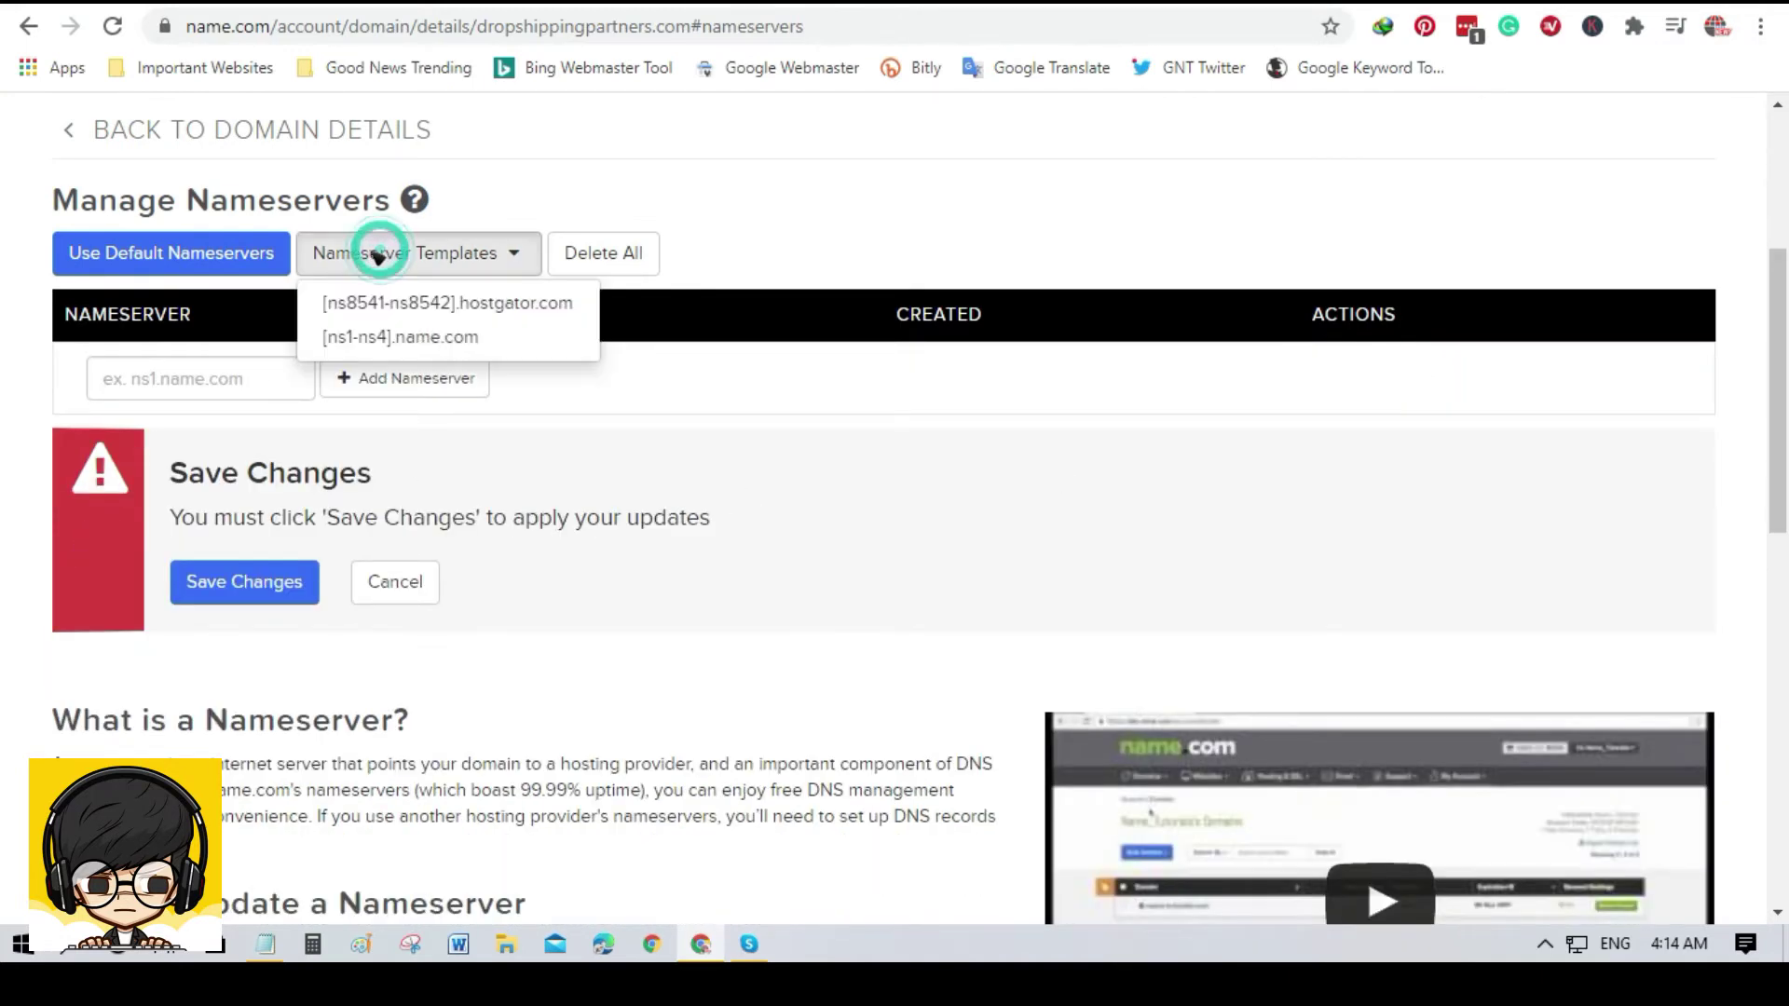
pyautogui.click(438, 337)
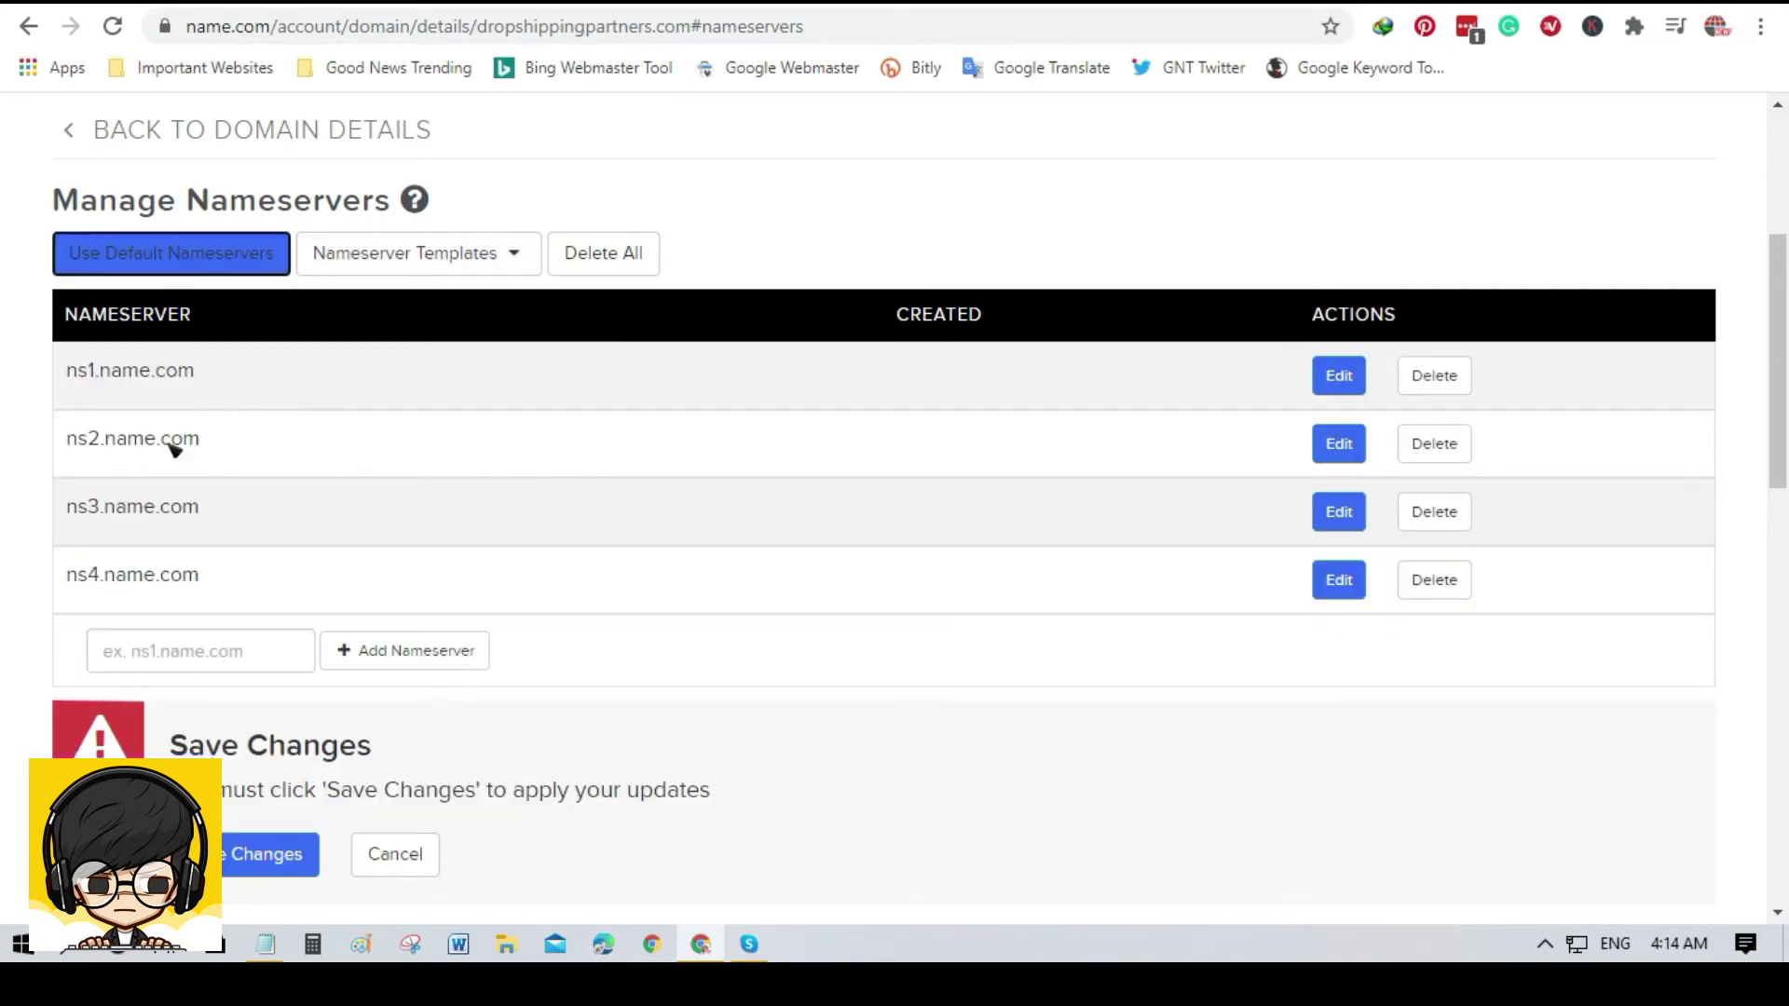
# Clear the four name.com nameservers again and refill the list from the [ns1-ns4].name.com template
pyautogui.click(1428, 378)
pyautogui.click(1427, 377)
pyautogui.click(1428, 377)
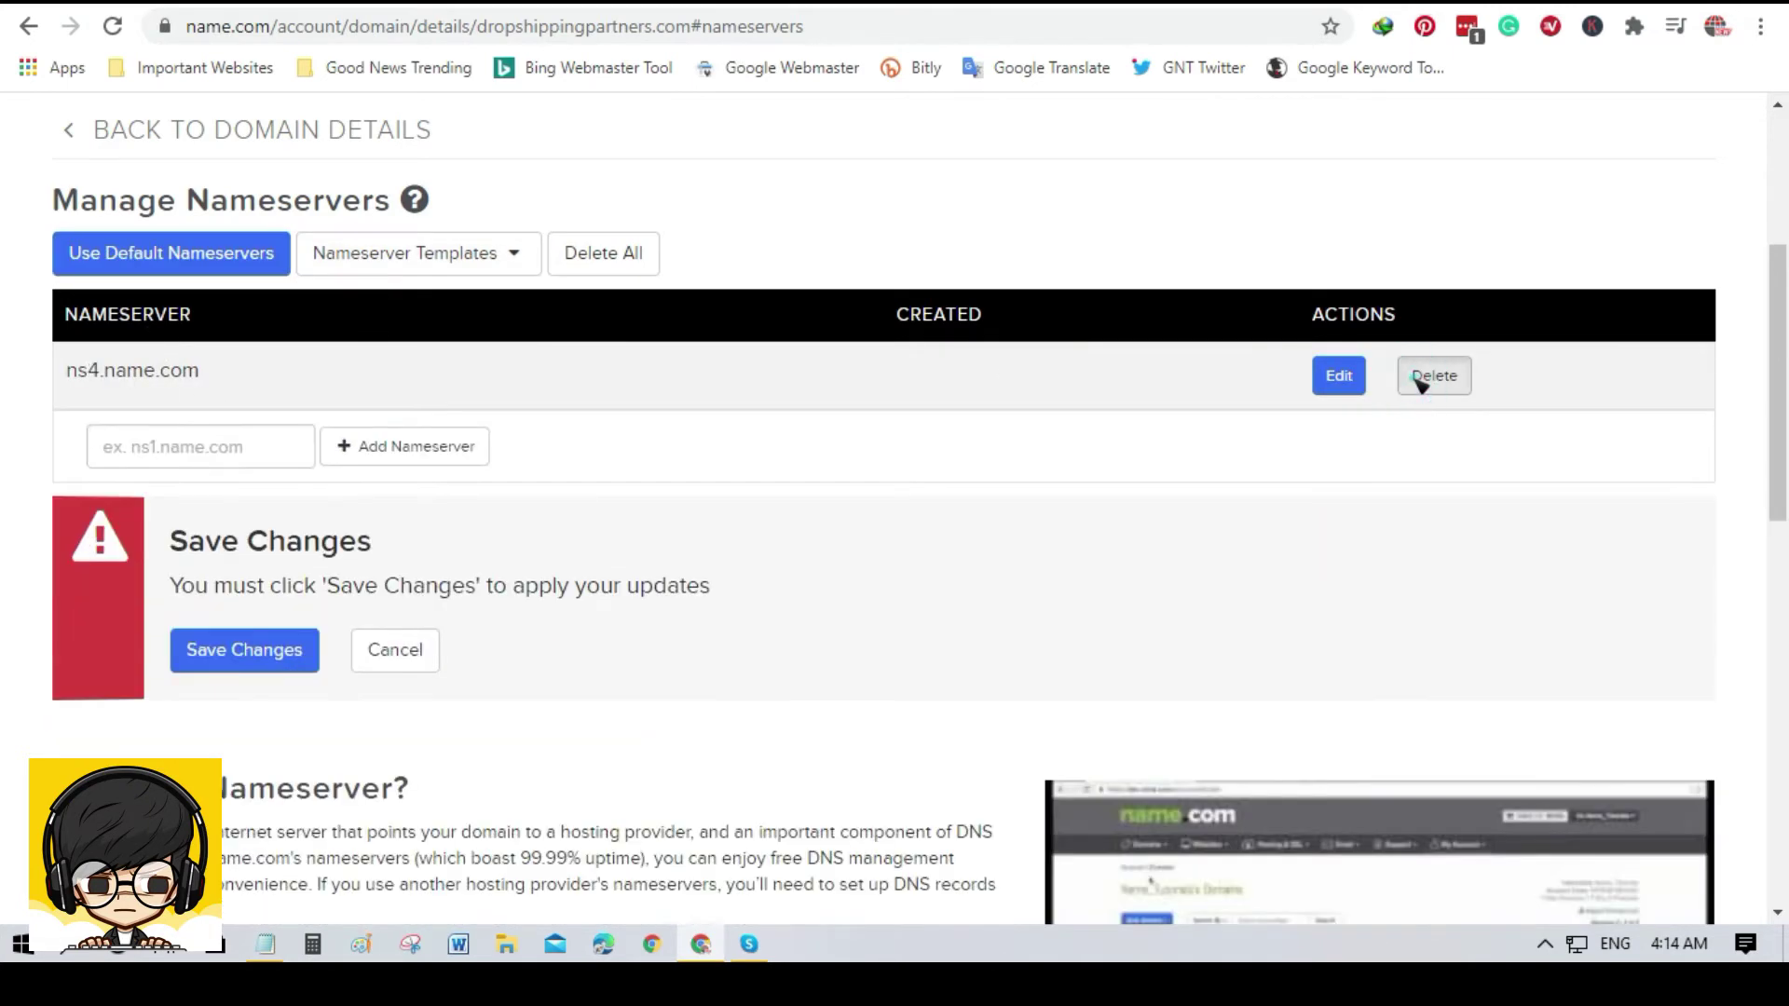
pyautogui.click(1428, 377)
pyautogui.click(472, 252)
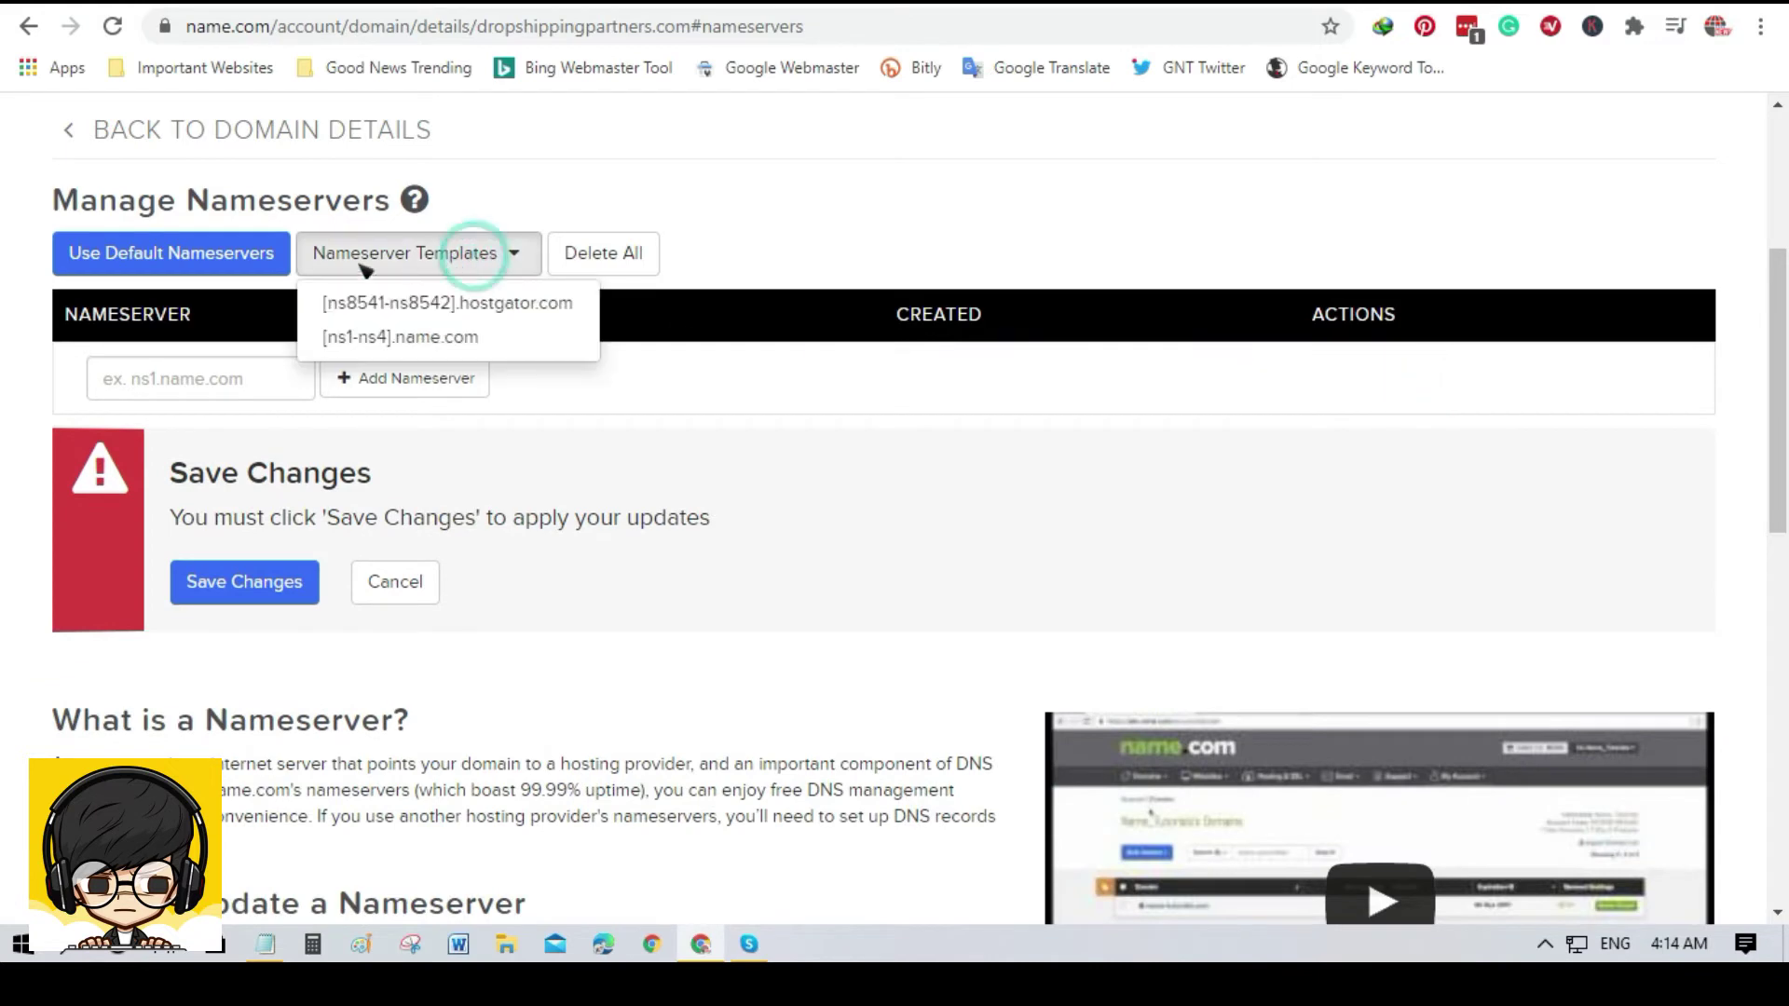
pyautogui.click(417, 341)
pyautogui.scroll(-3, 949, 503)
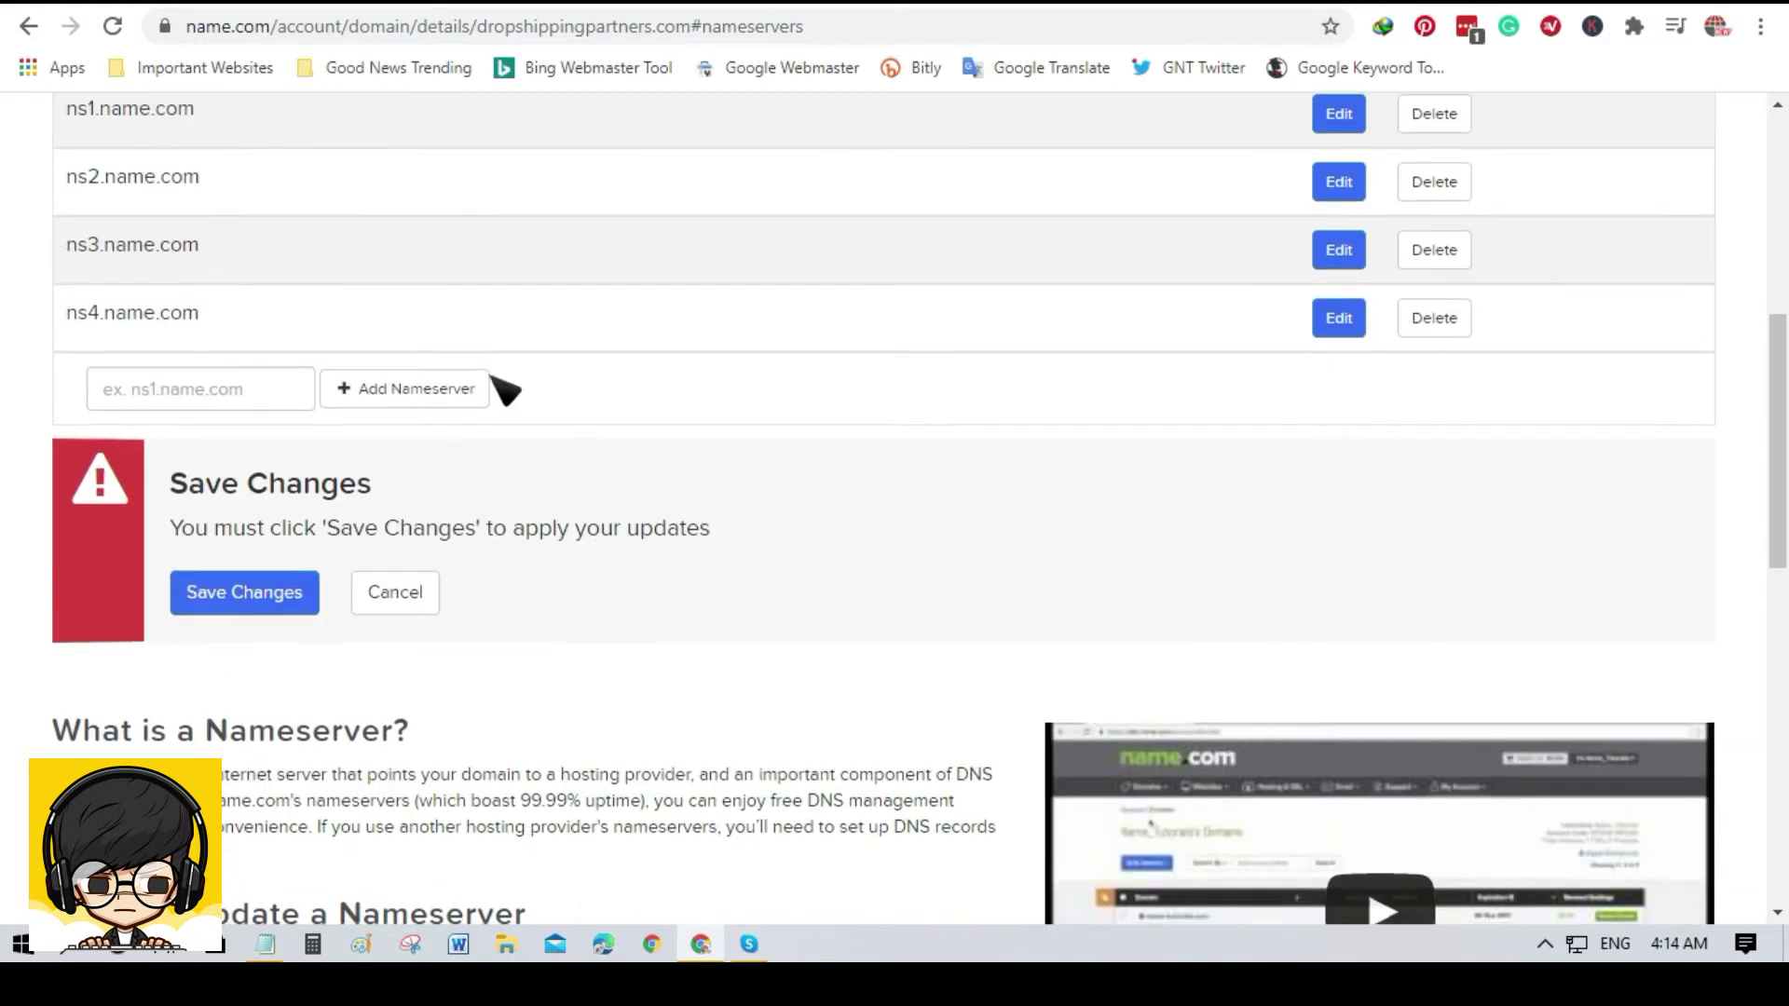
# Apply the [ns8541-ns8542].hostgator.com nameserver template to dropshippingpartners.com and save the changes
pyautogui.scroll(3, 393, 413)
pyautogui.click(416, 261)
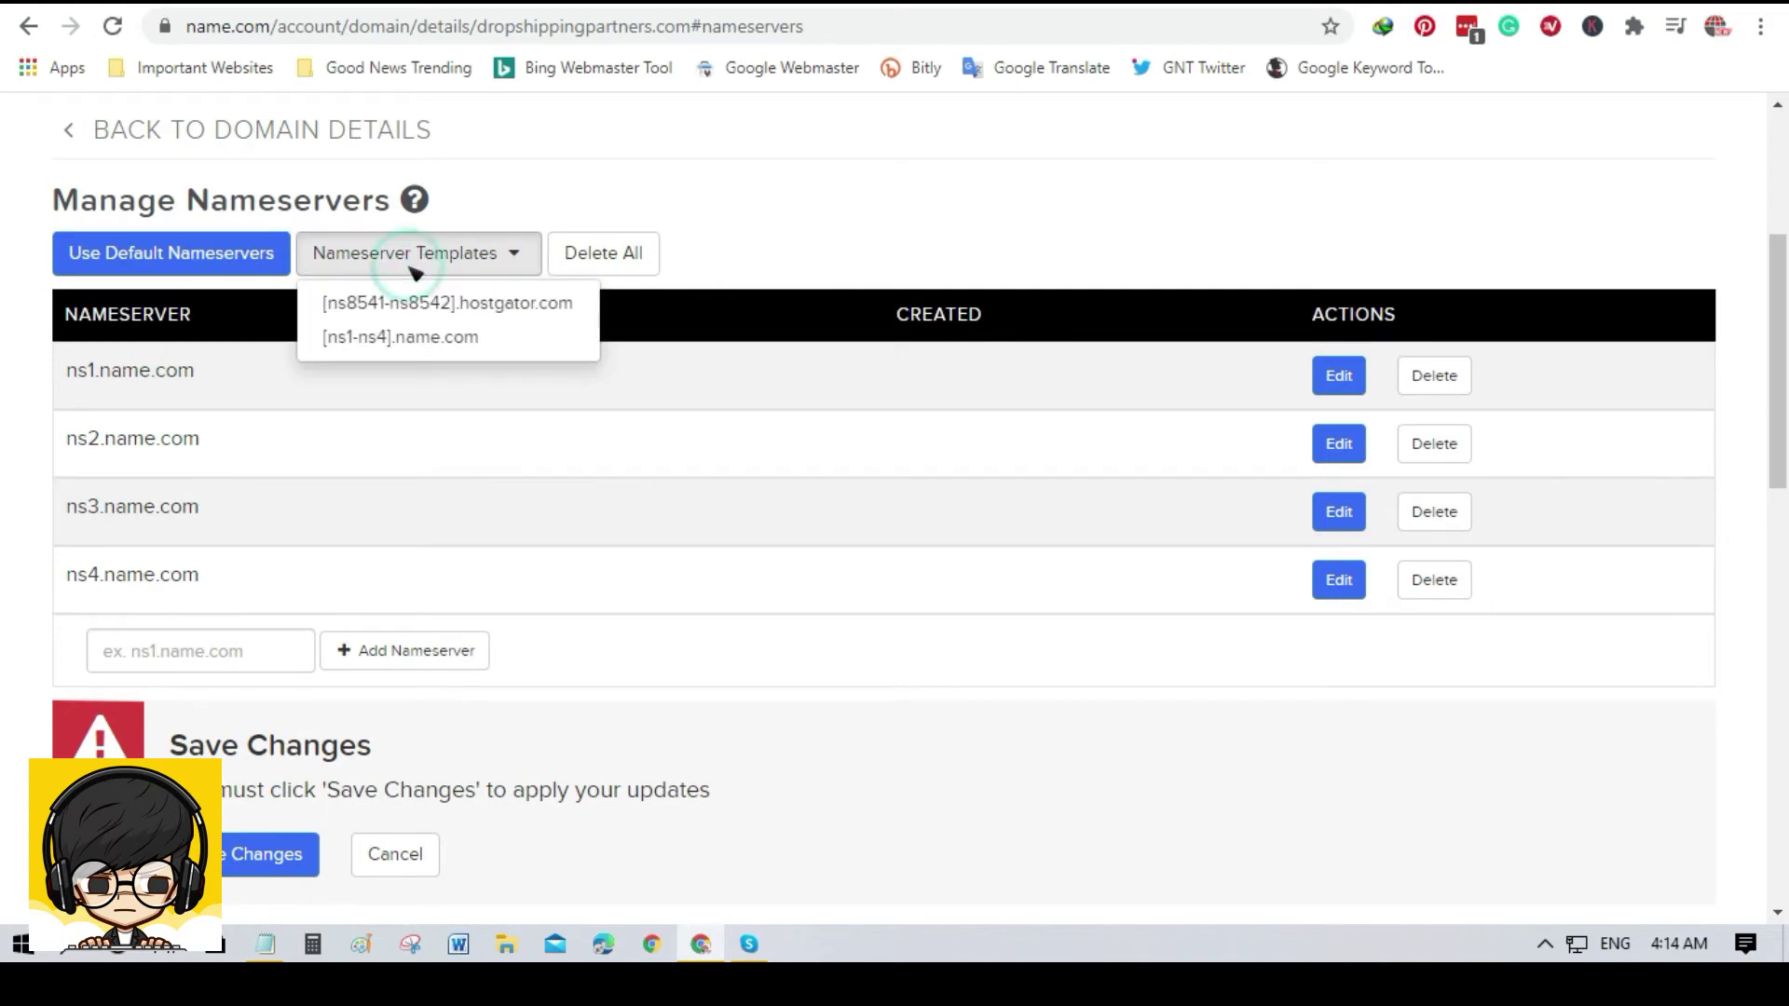
pyautogui.click(341, 301)
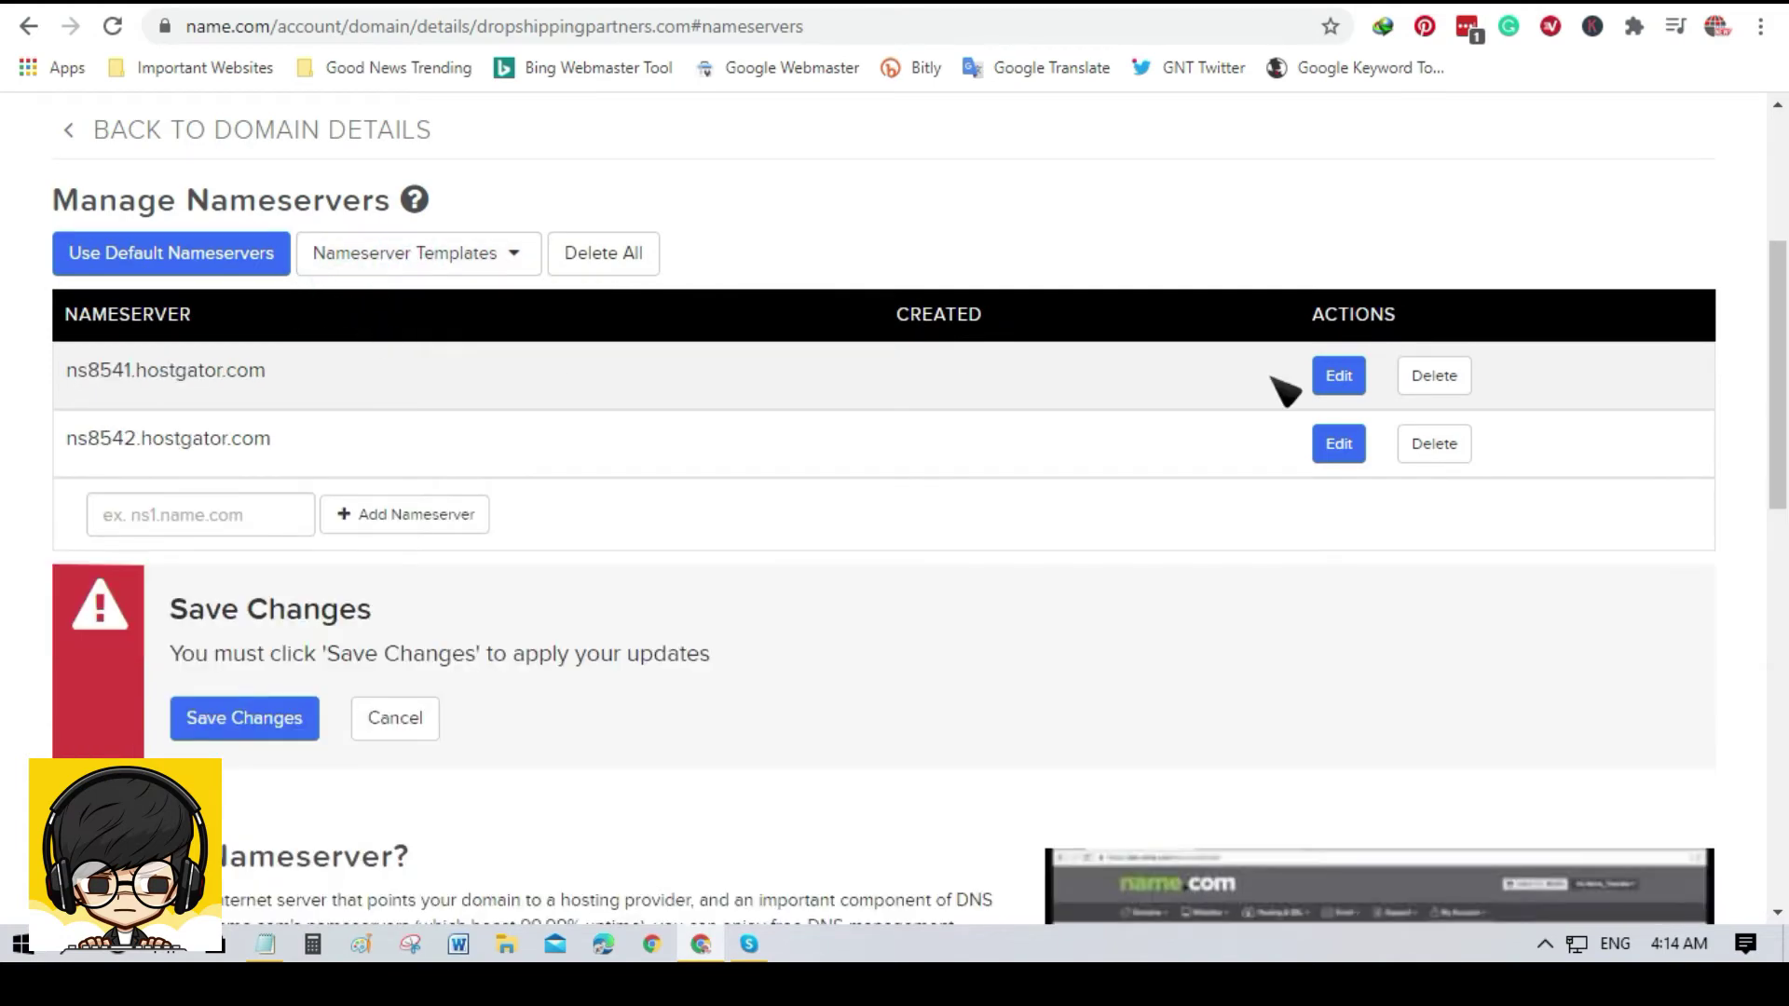
pyautogui.scroll(-3, 936, 622)
pyautogui.click(223, 456)
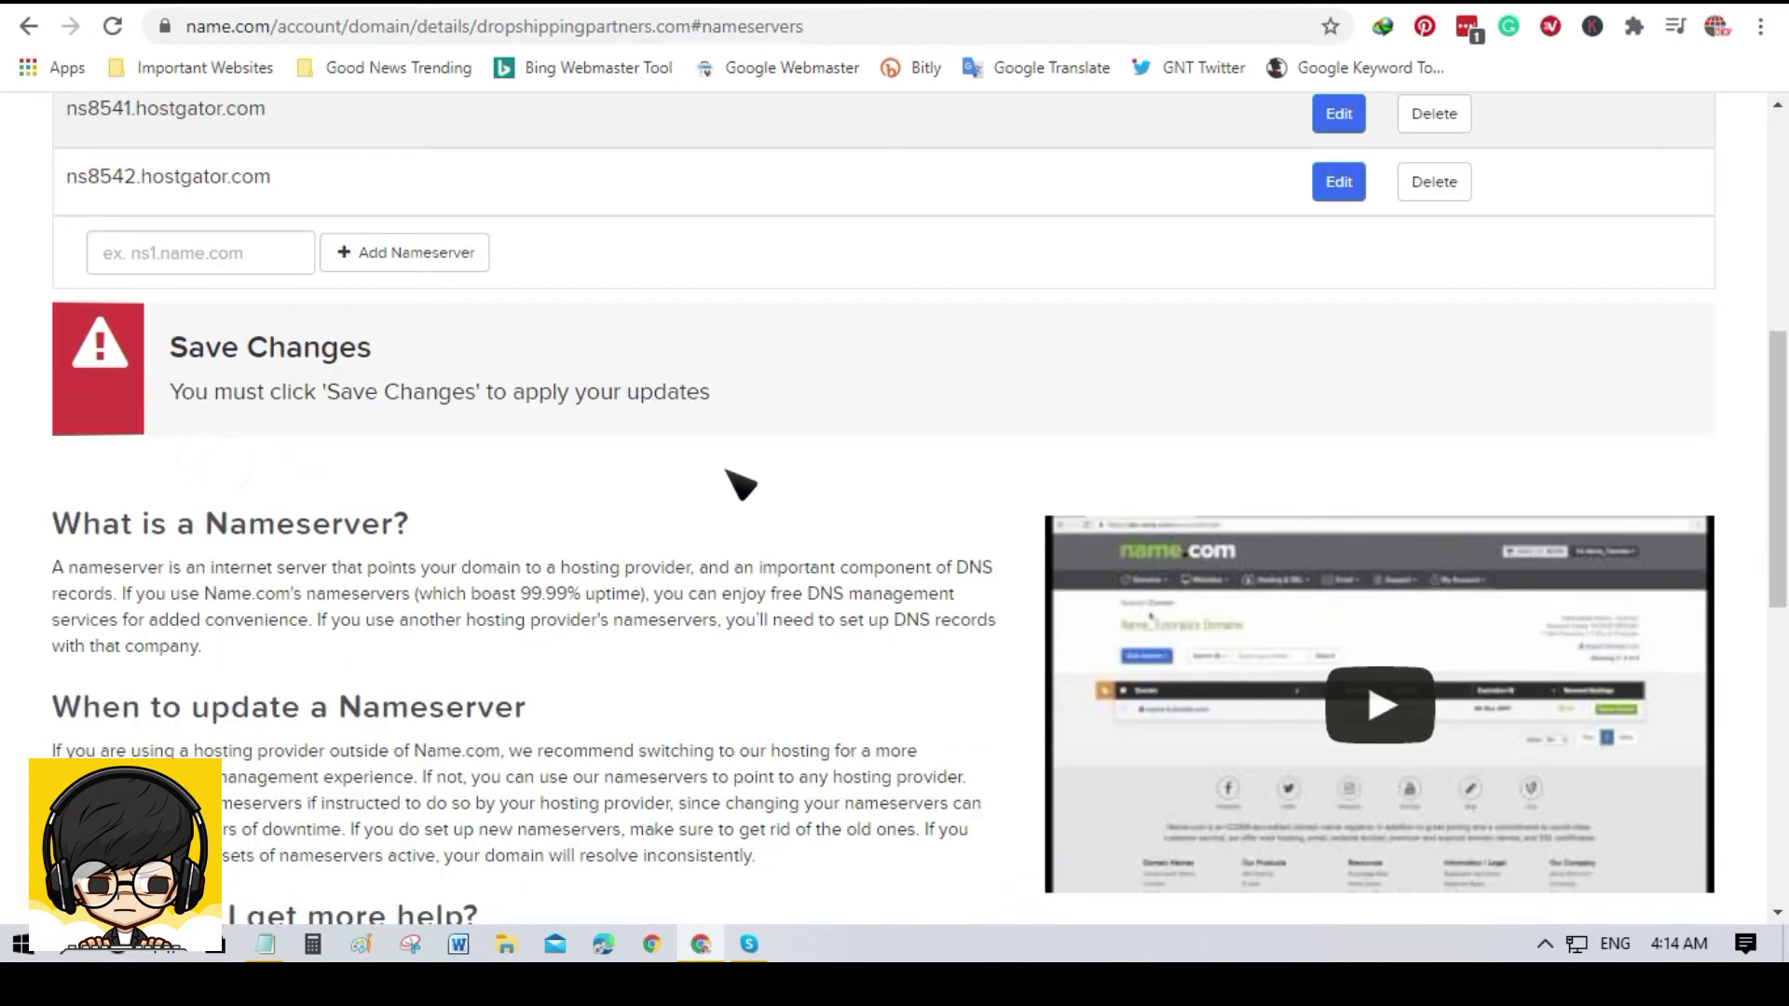
# Compare the saved nameservers of dropshippingpartners.com with the primary and secondary nameservers in the HostGator control panel
pyautogui.scroll(-3, 731, 475)
pyautogui.scroll(5, 354, 459)
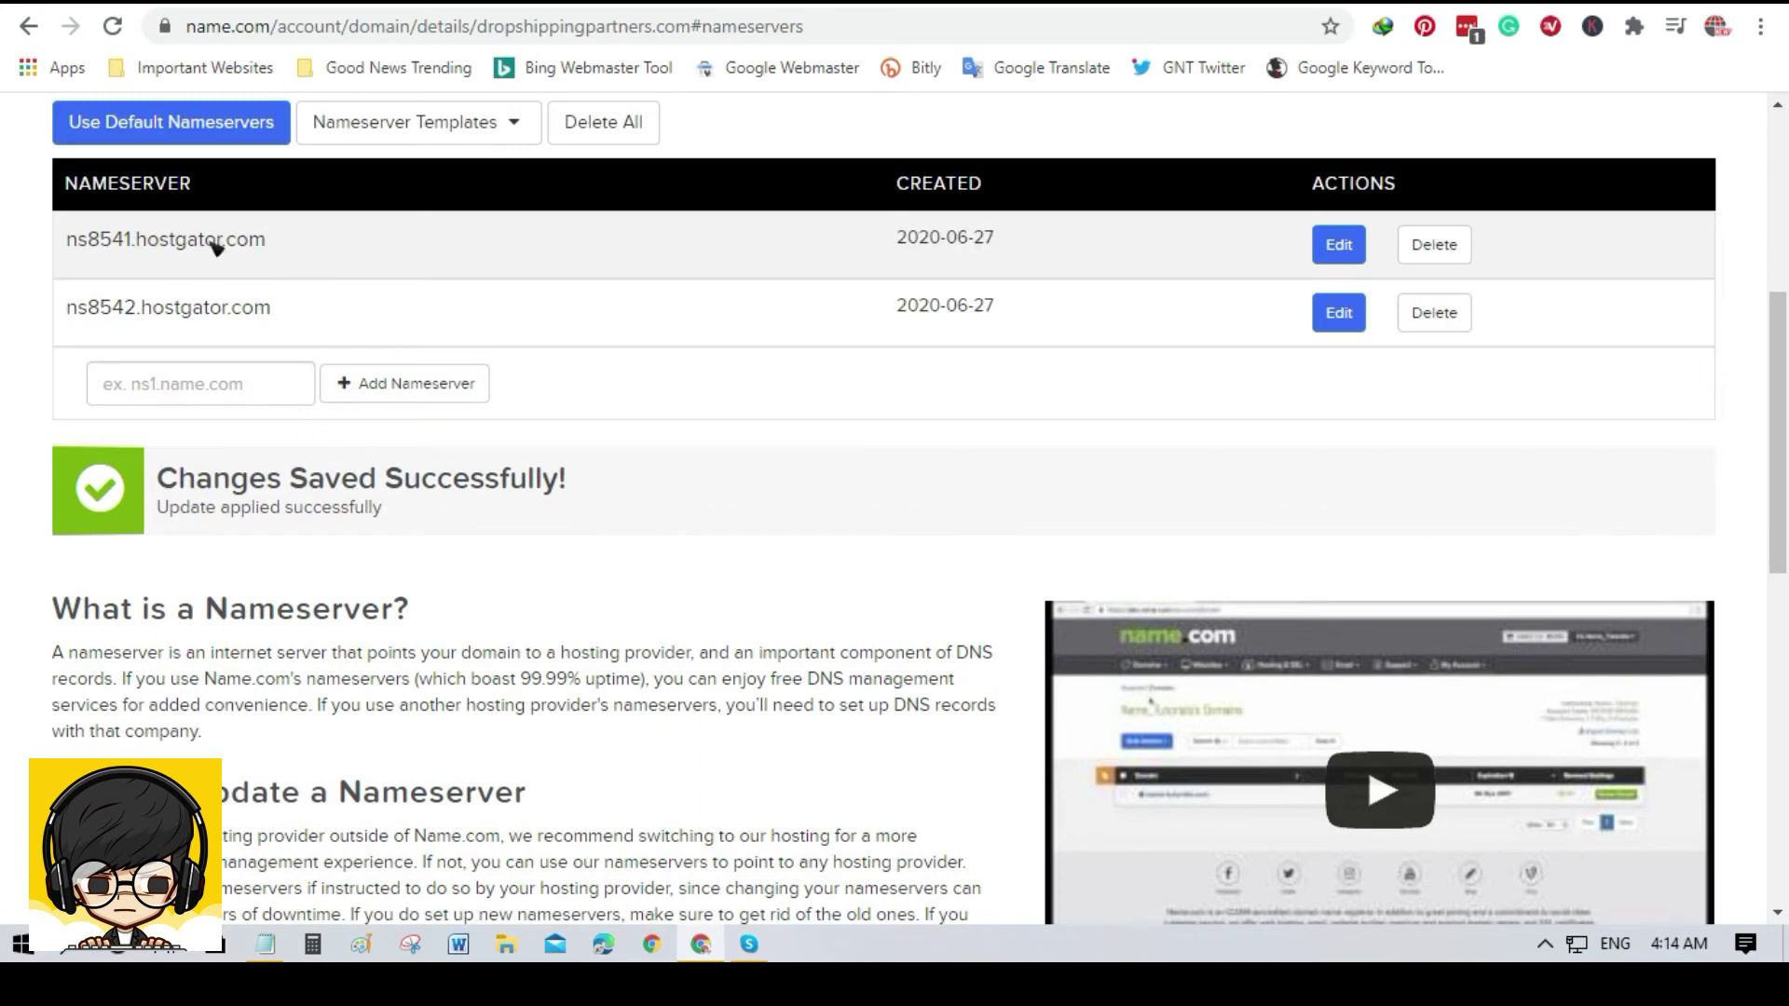
pyautogui.moveTo(266, 240); pyautogui.dragTo(86, 244)
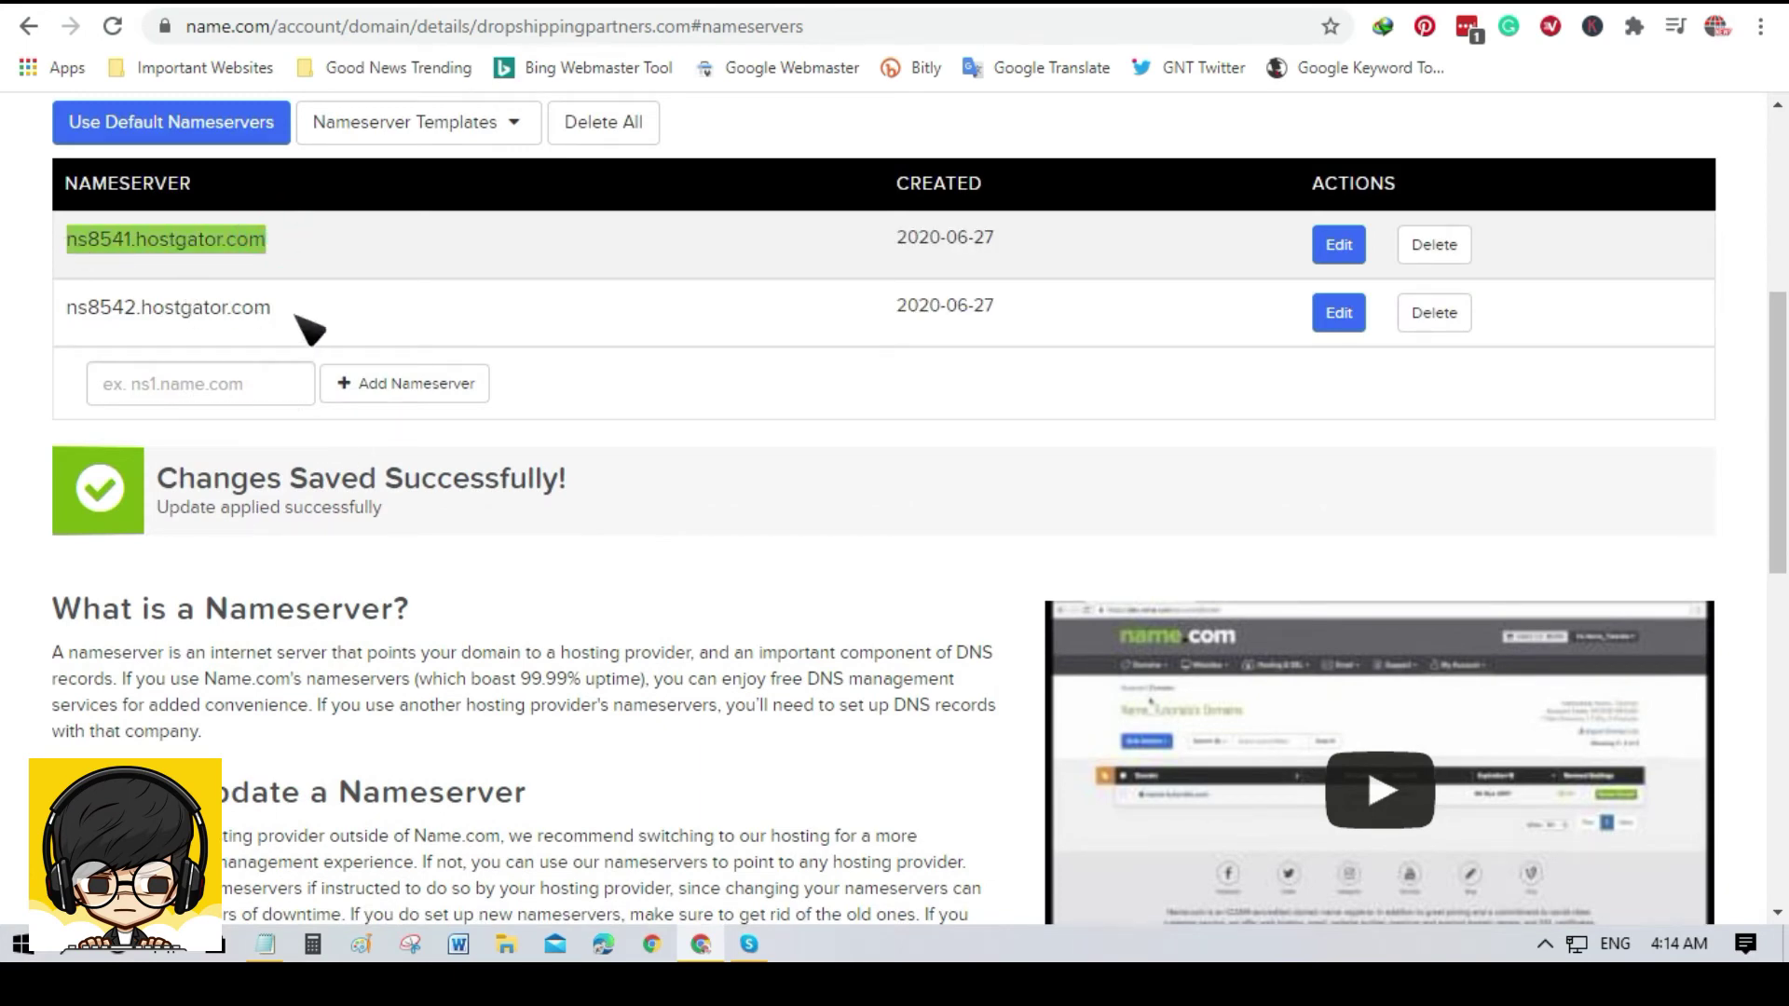
pyautogui.moveTo(297, 316); pyautogui.dragTo(67, 309)
pyautogui.click(687, 5)
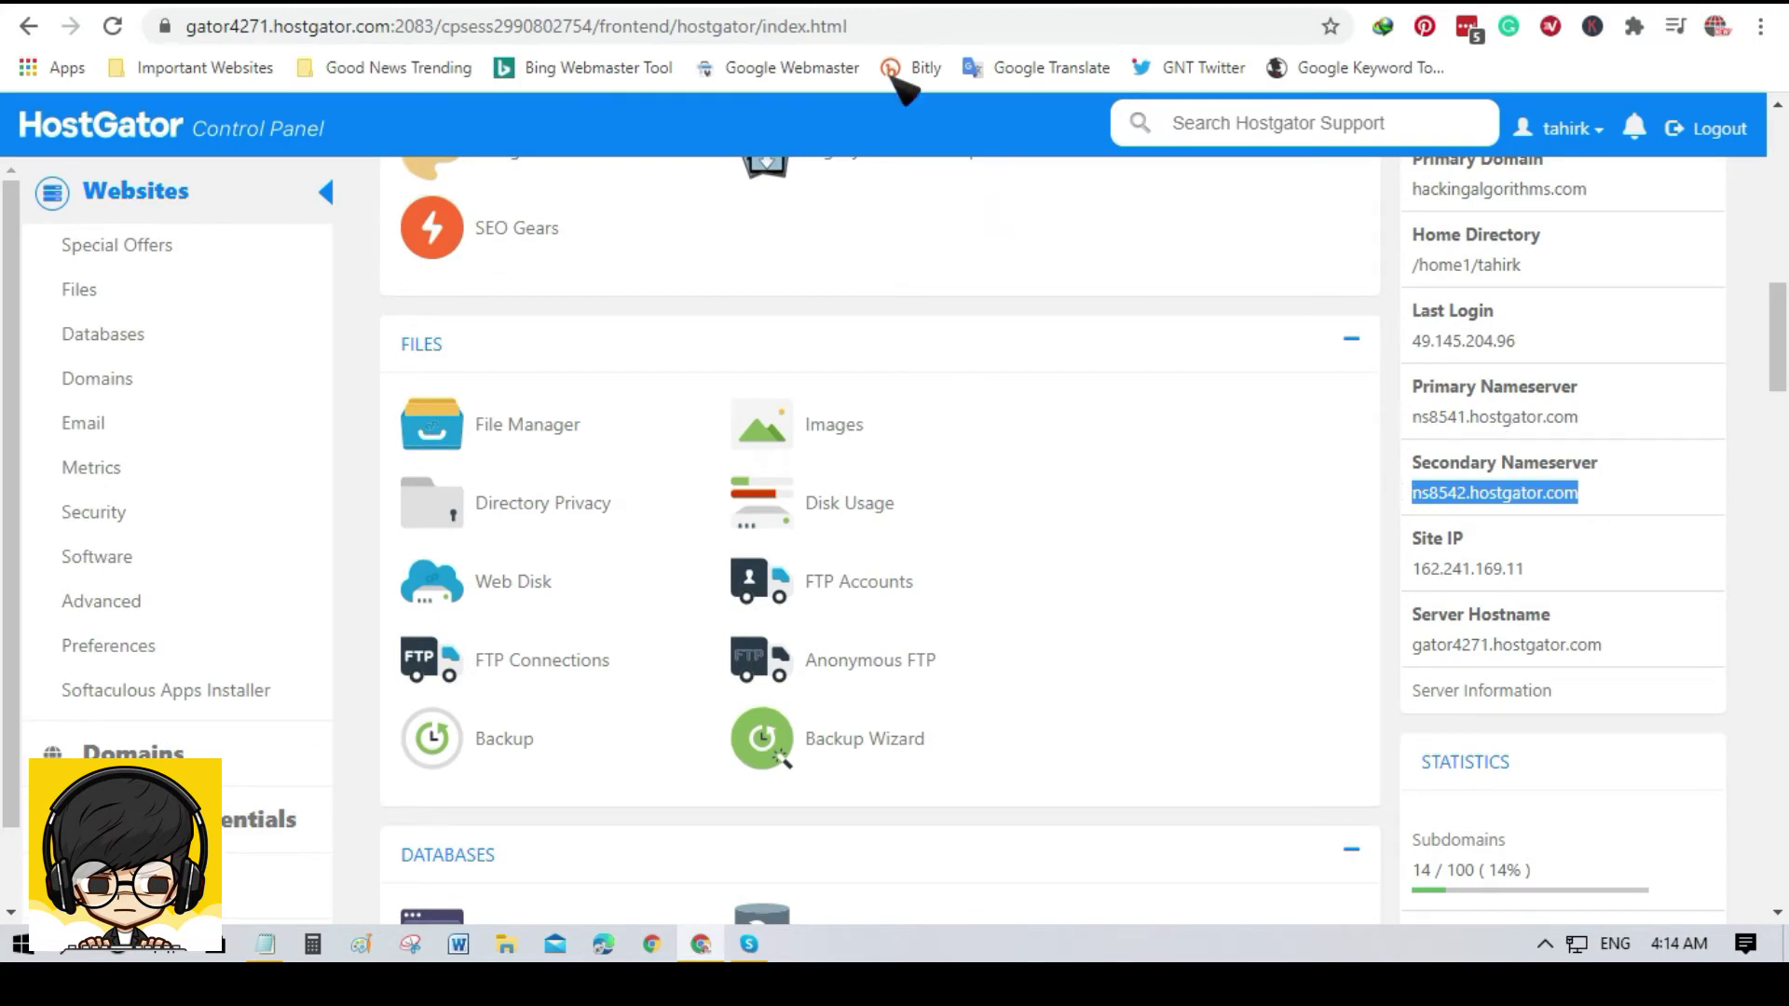
pyautogui.click(972, 8)
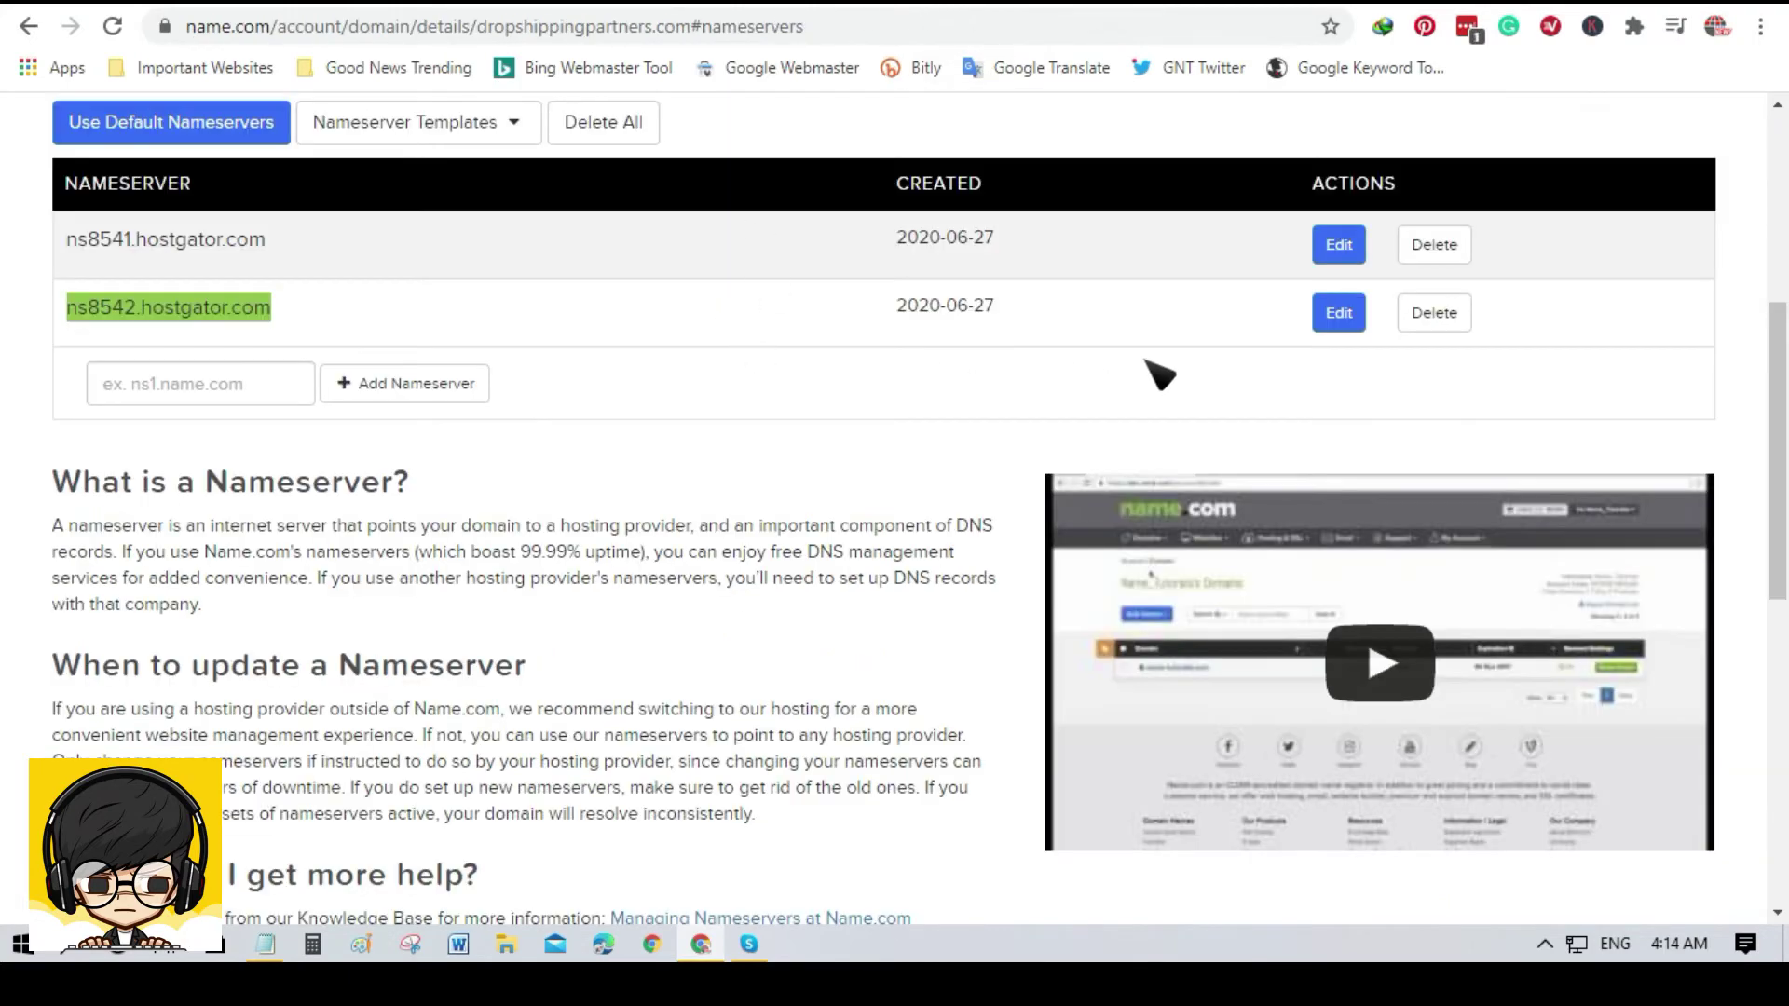
pyautogui.scroll(-5, 1025, 475)
pyautogui.scroll(10, 894, 491)
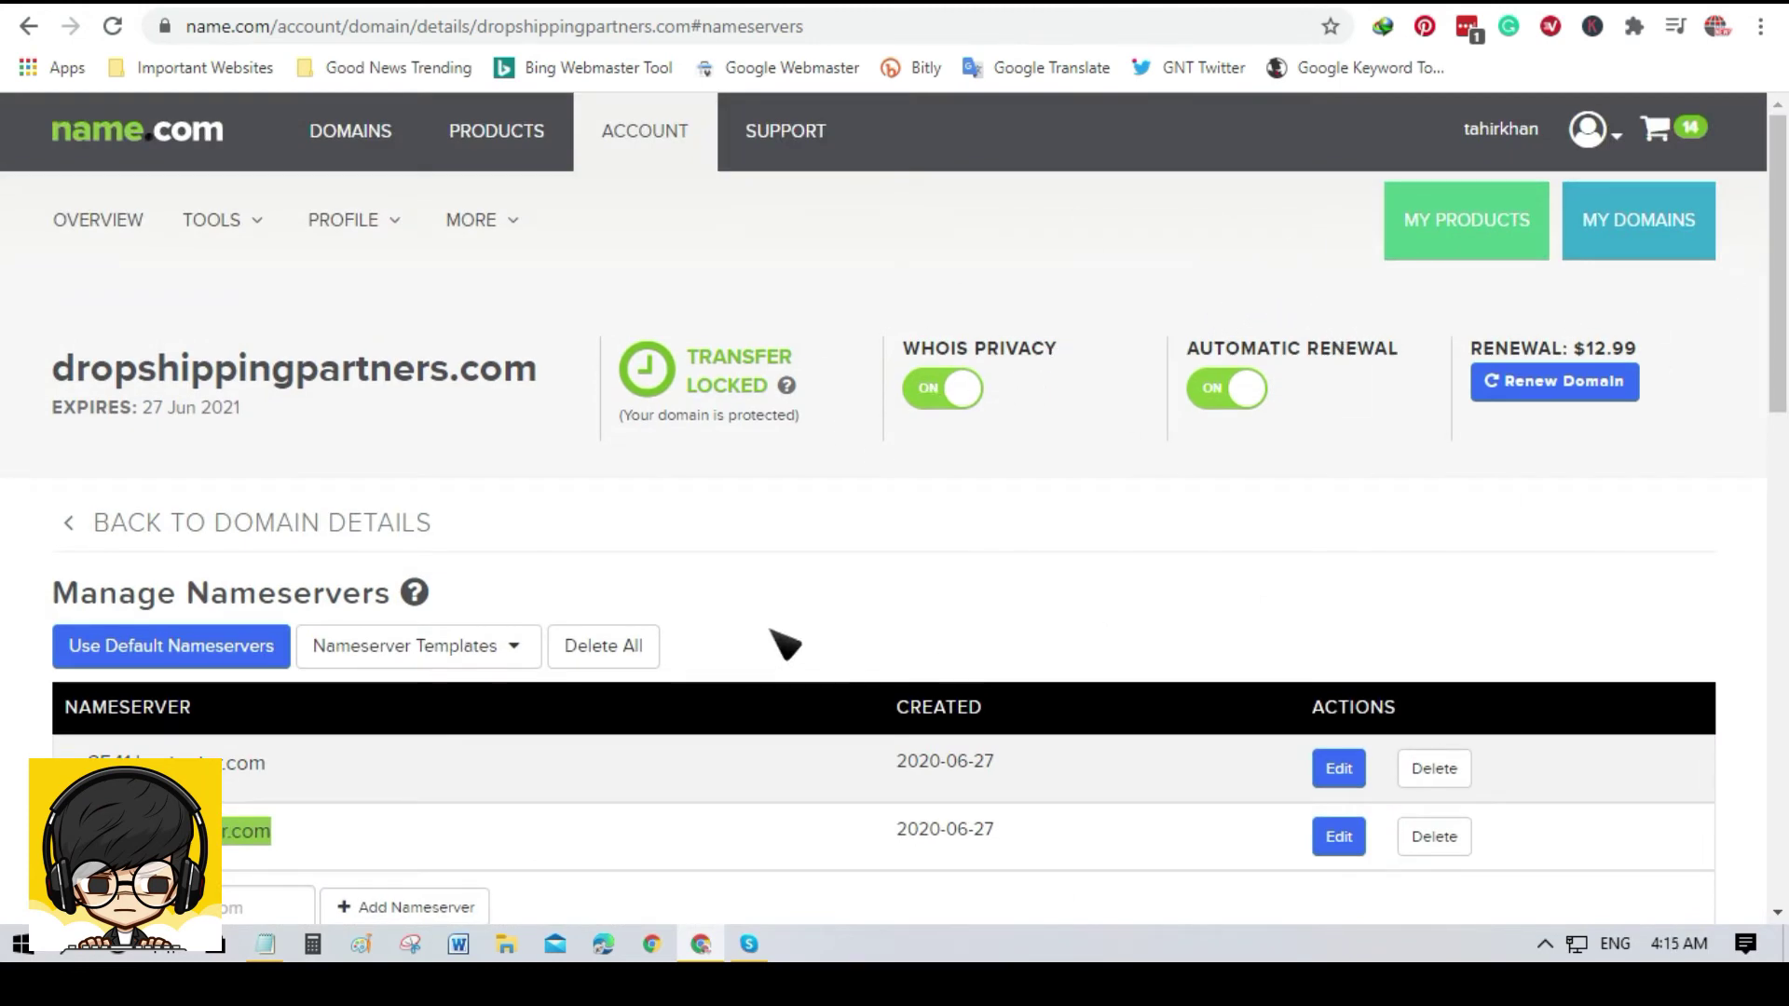
pyautogui.scroll(-3, 786, 643)
pyautogui.scroll(3, 862, 625)
# Switch to the HostGator control panel, search the page for "wordp" and open the WordPress Installer
pyautogui.click(727, 9)
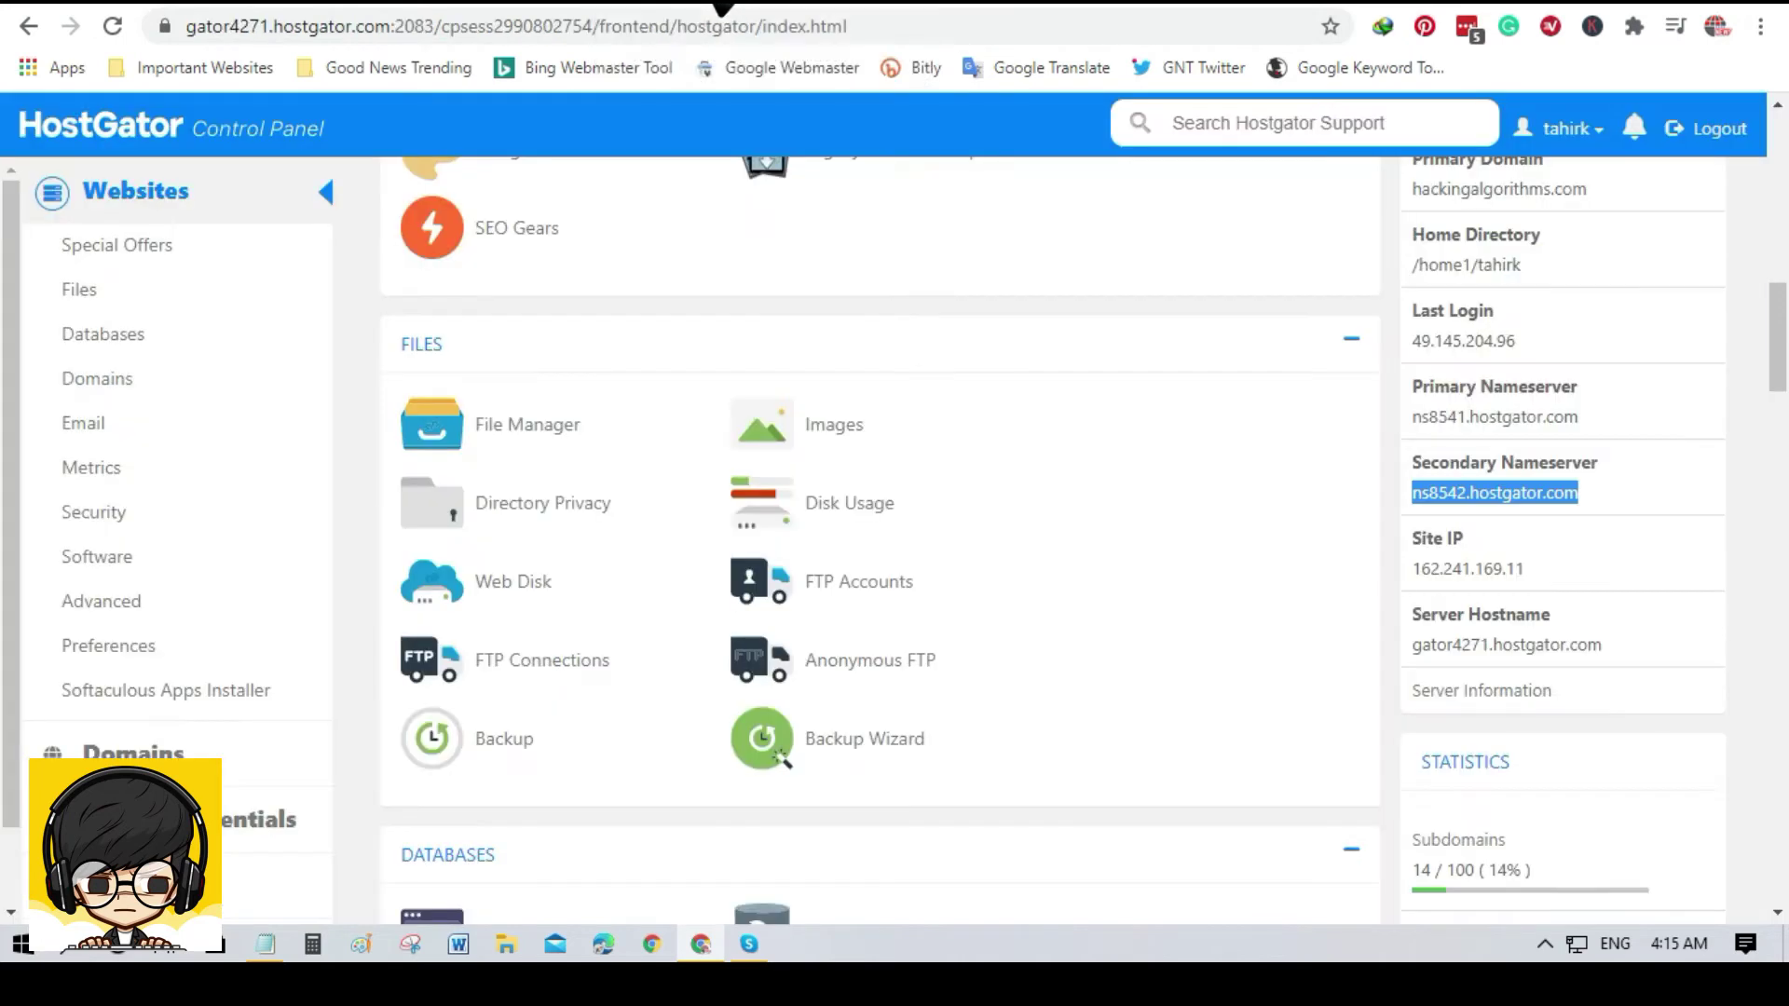
pyautogui.hotkey('ctrl', 'f')
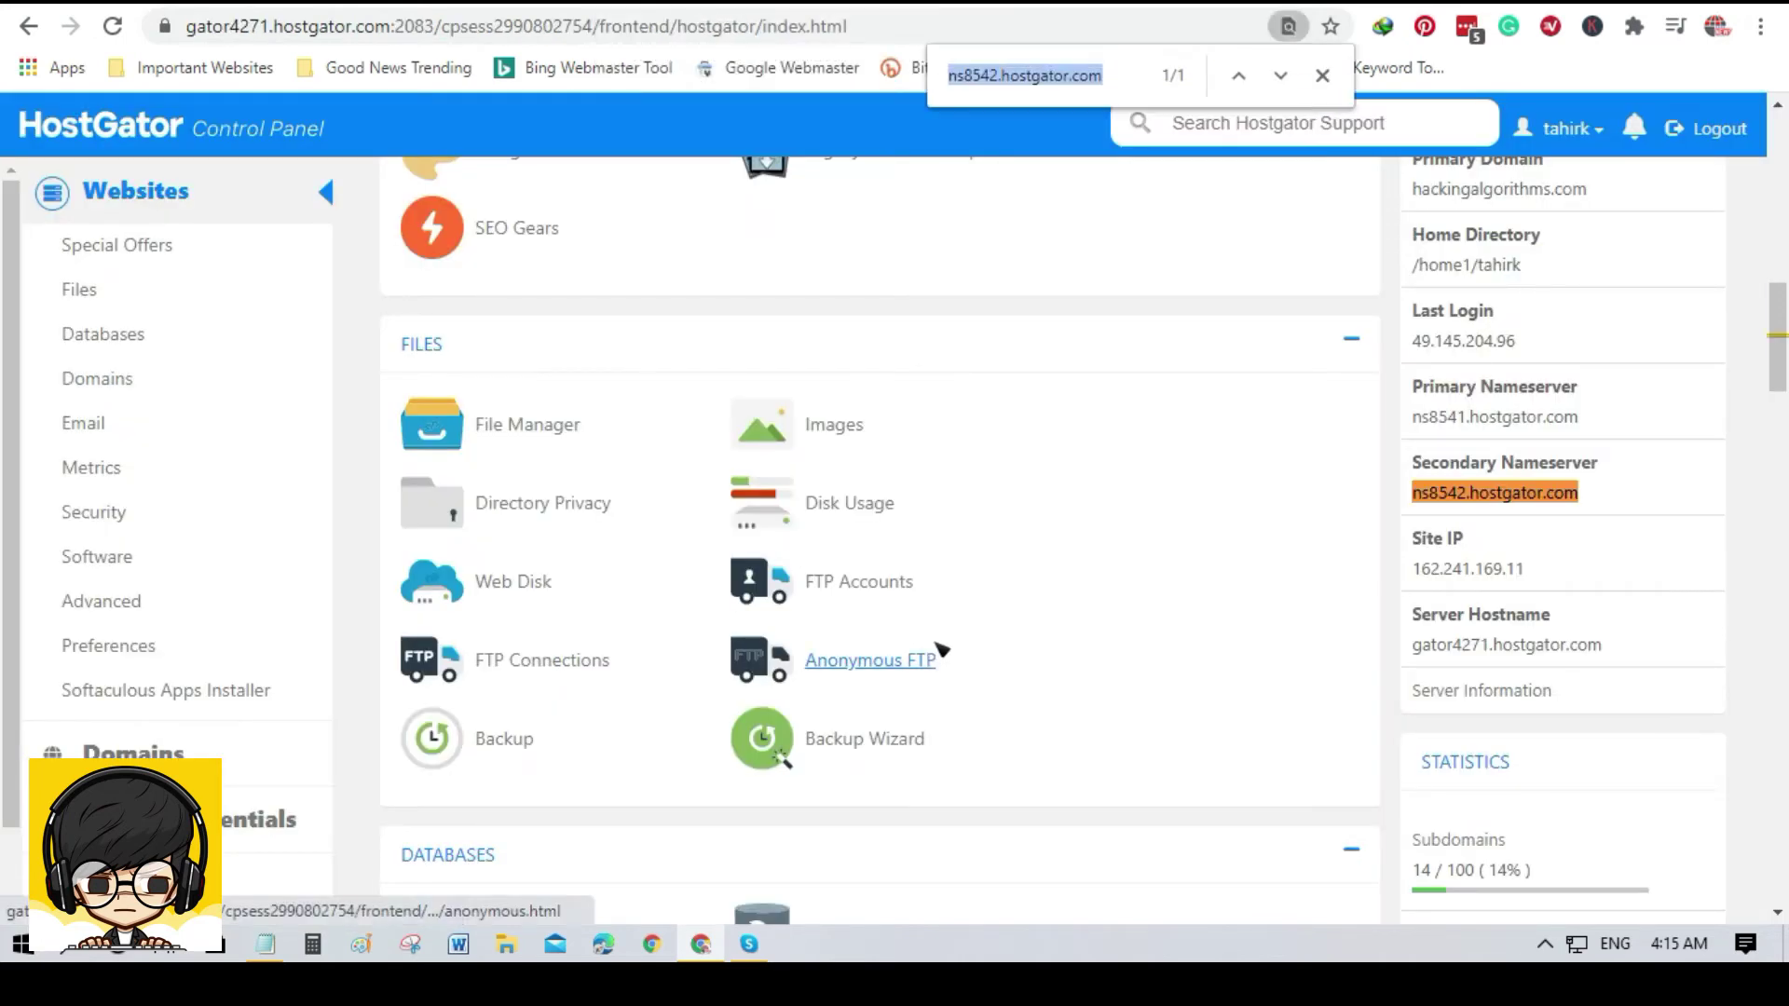
pyautogui.write('wordp')
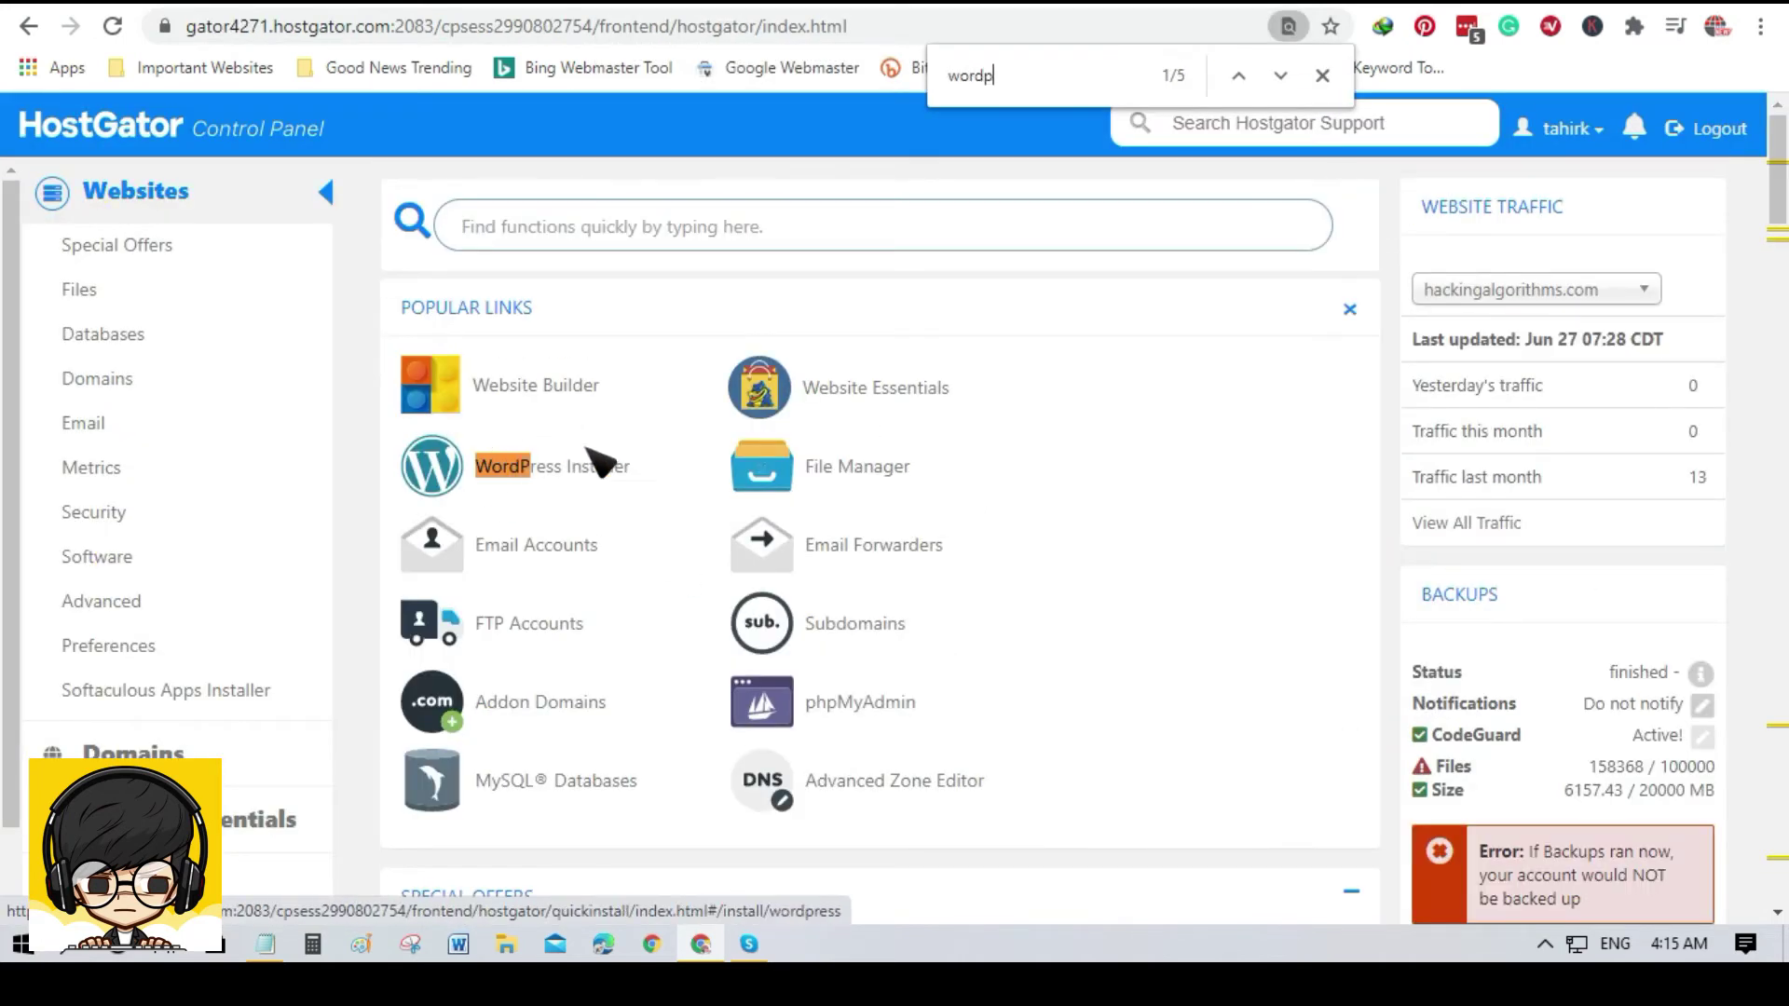
pyautogui.click(555, 473)
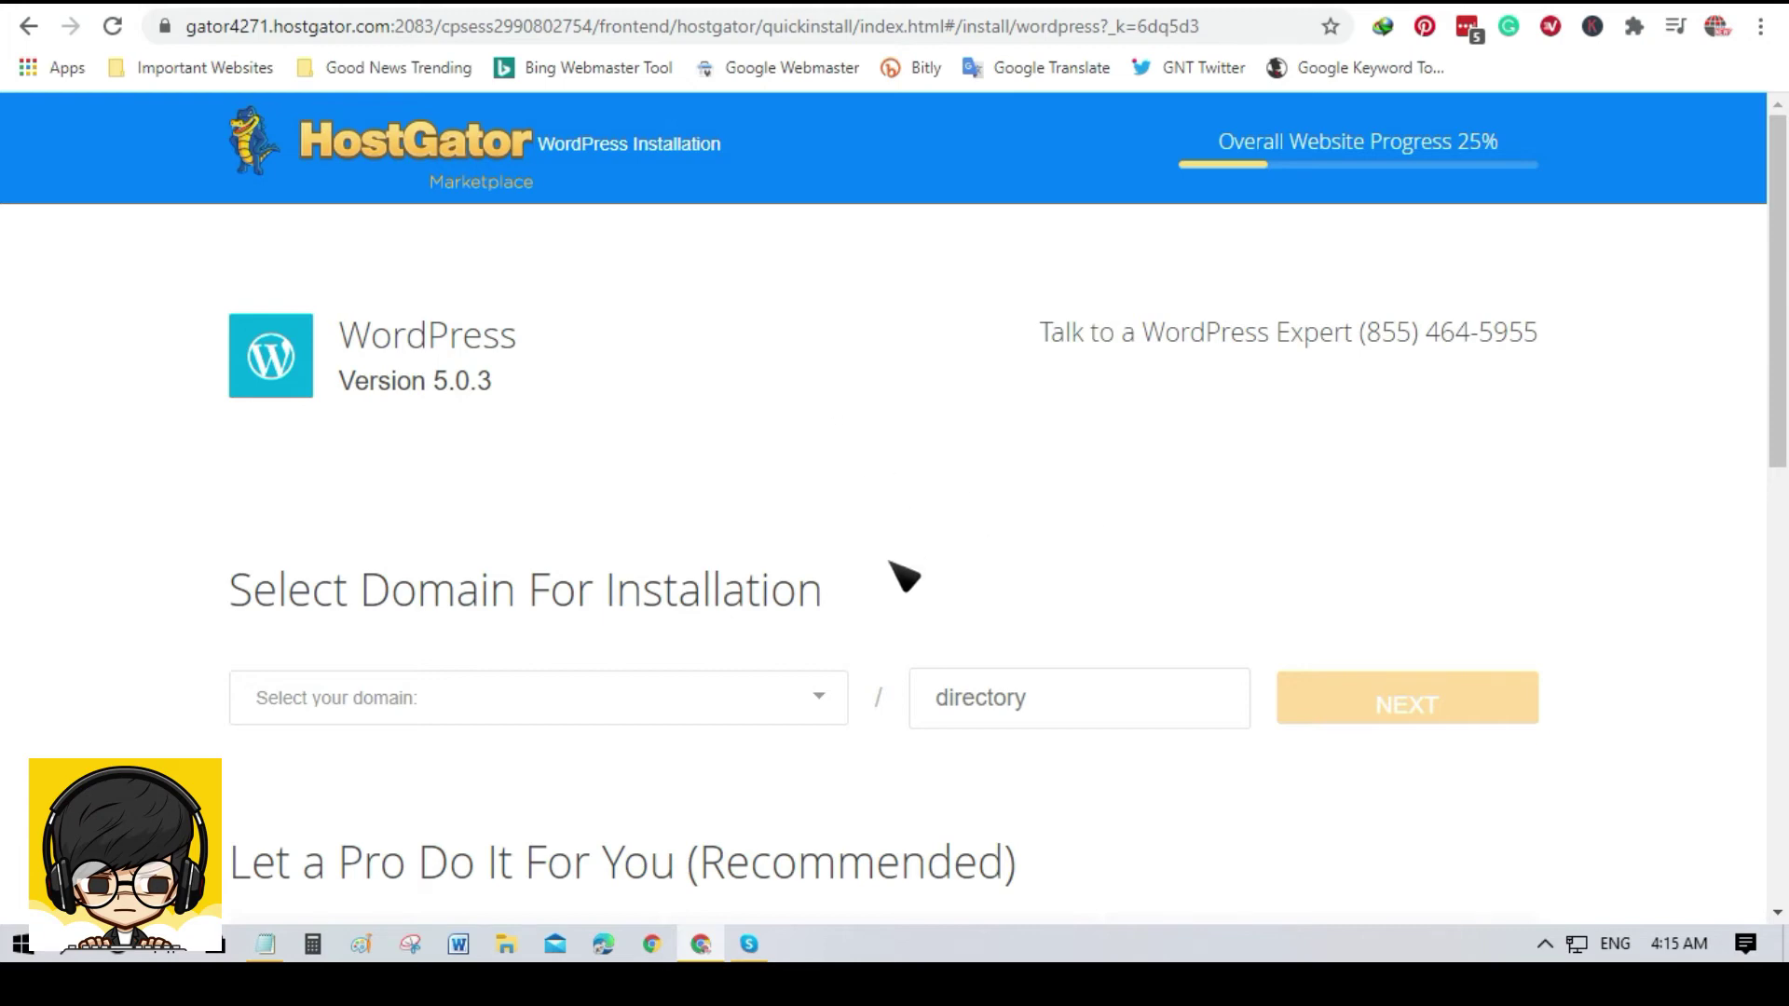
# Choose dropshippingpartners.com as the WordPress installation domain, leave the directory empty and continue to the install settings
pyautogui.scroll(-2, 622, 594)
pyautogui.click(594, 585)
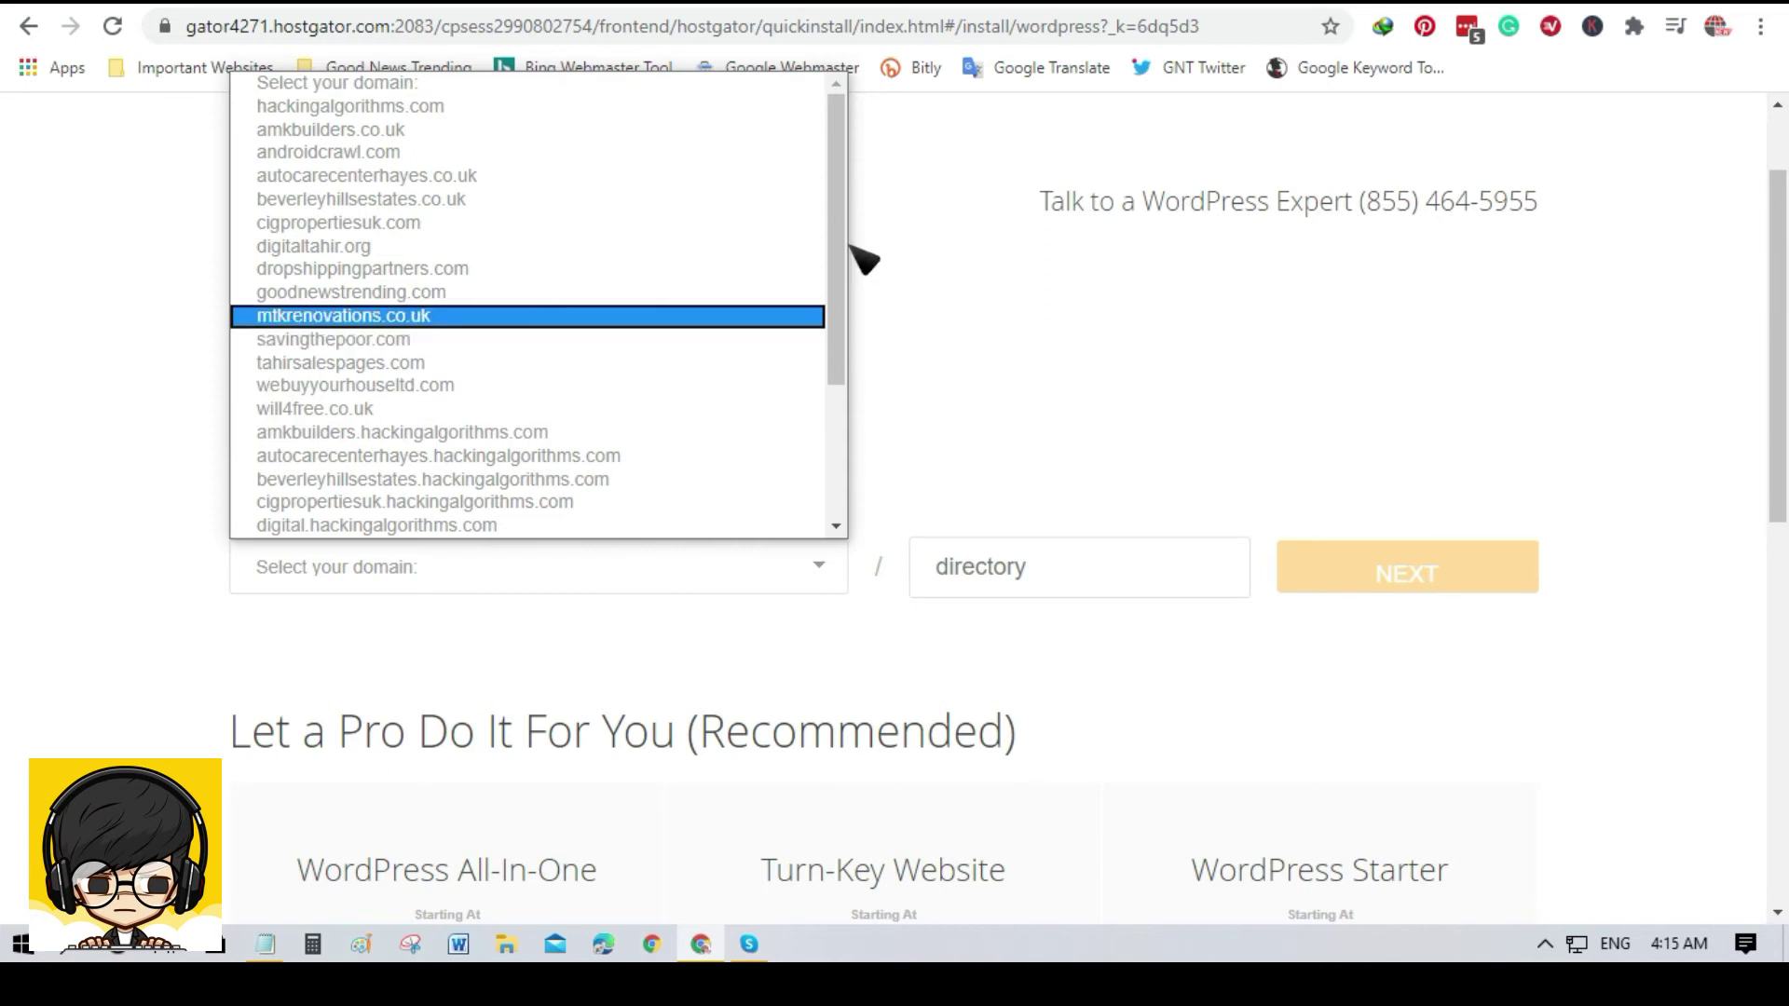
pyautogui.moveTo(843, 249); pyautogui.dragTo(479, 491)
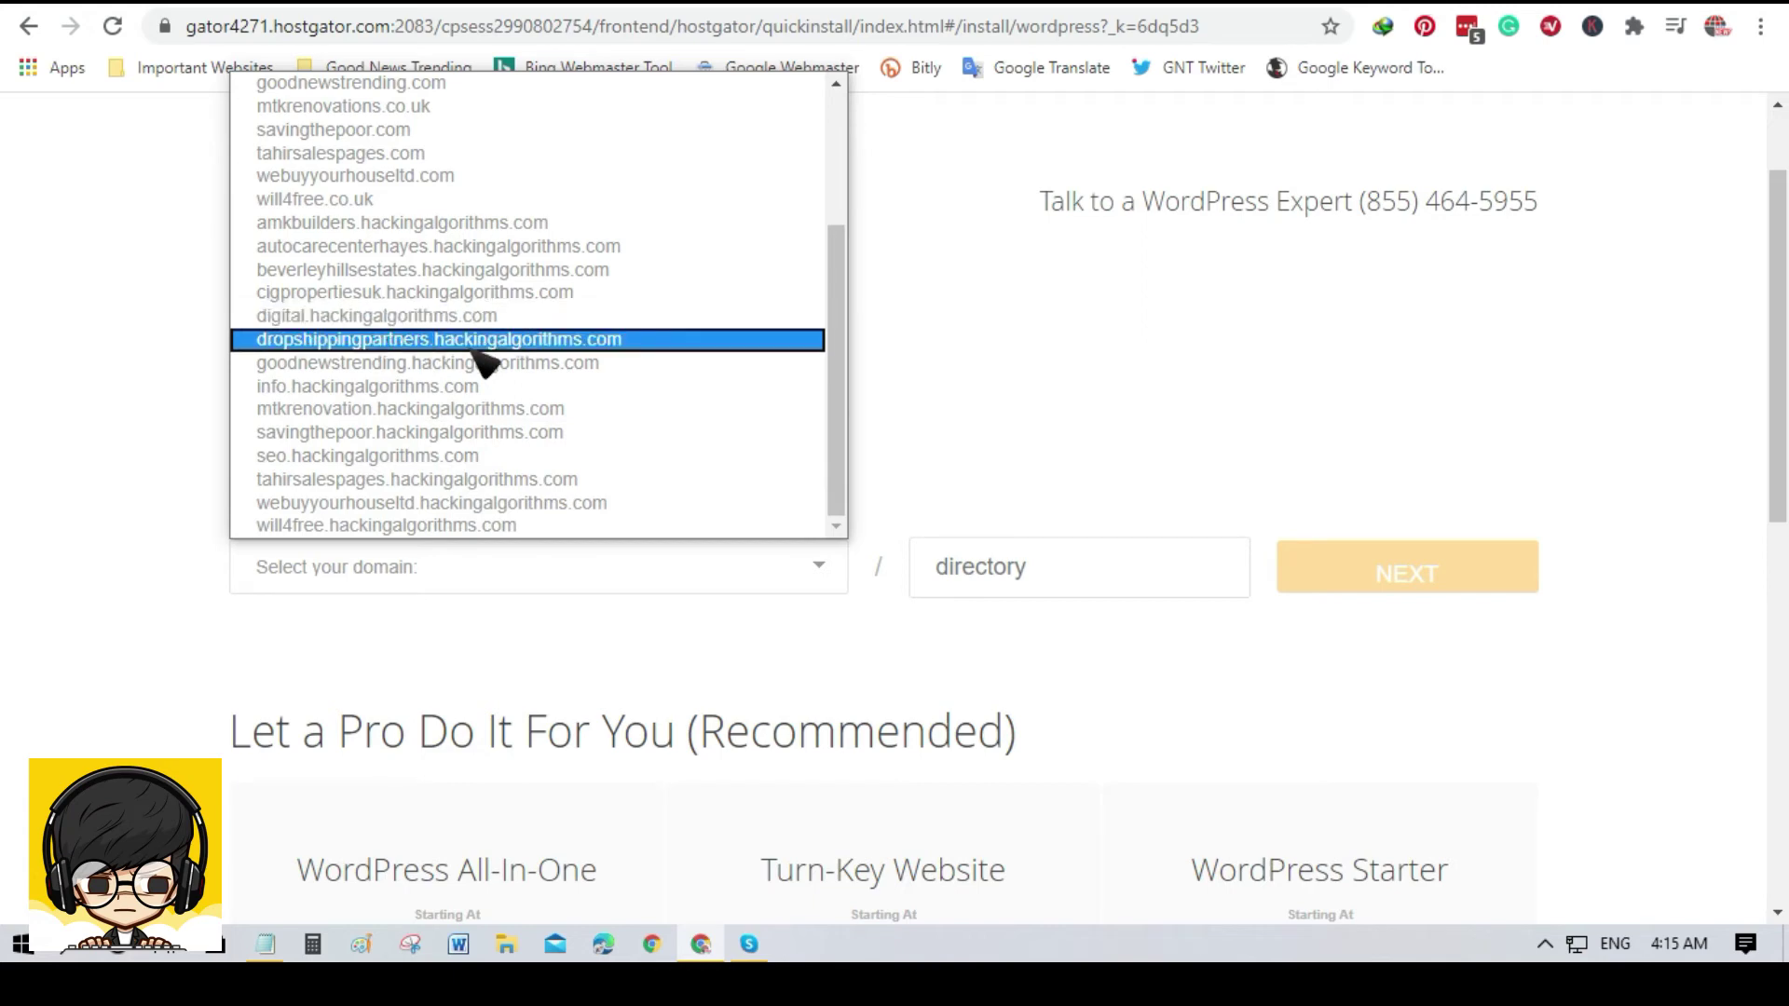
pyautogui.scroll(3, 480, 410)
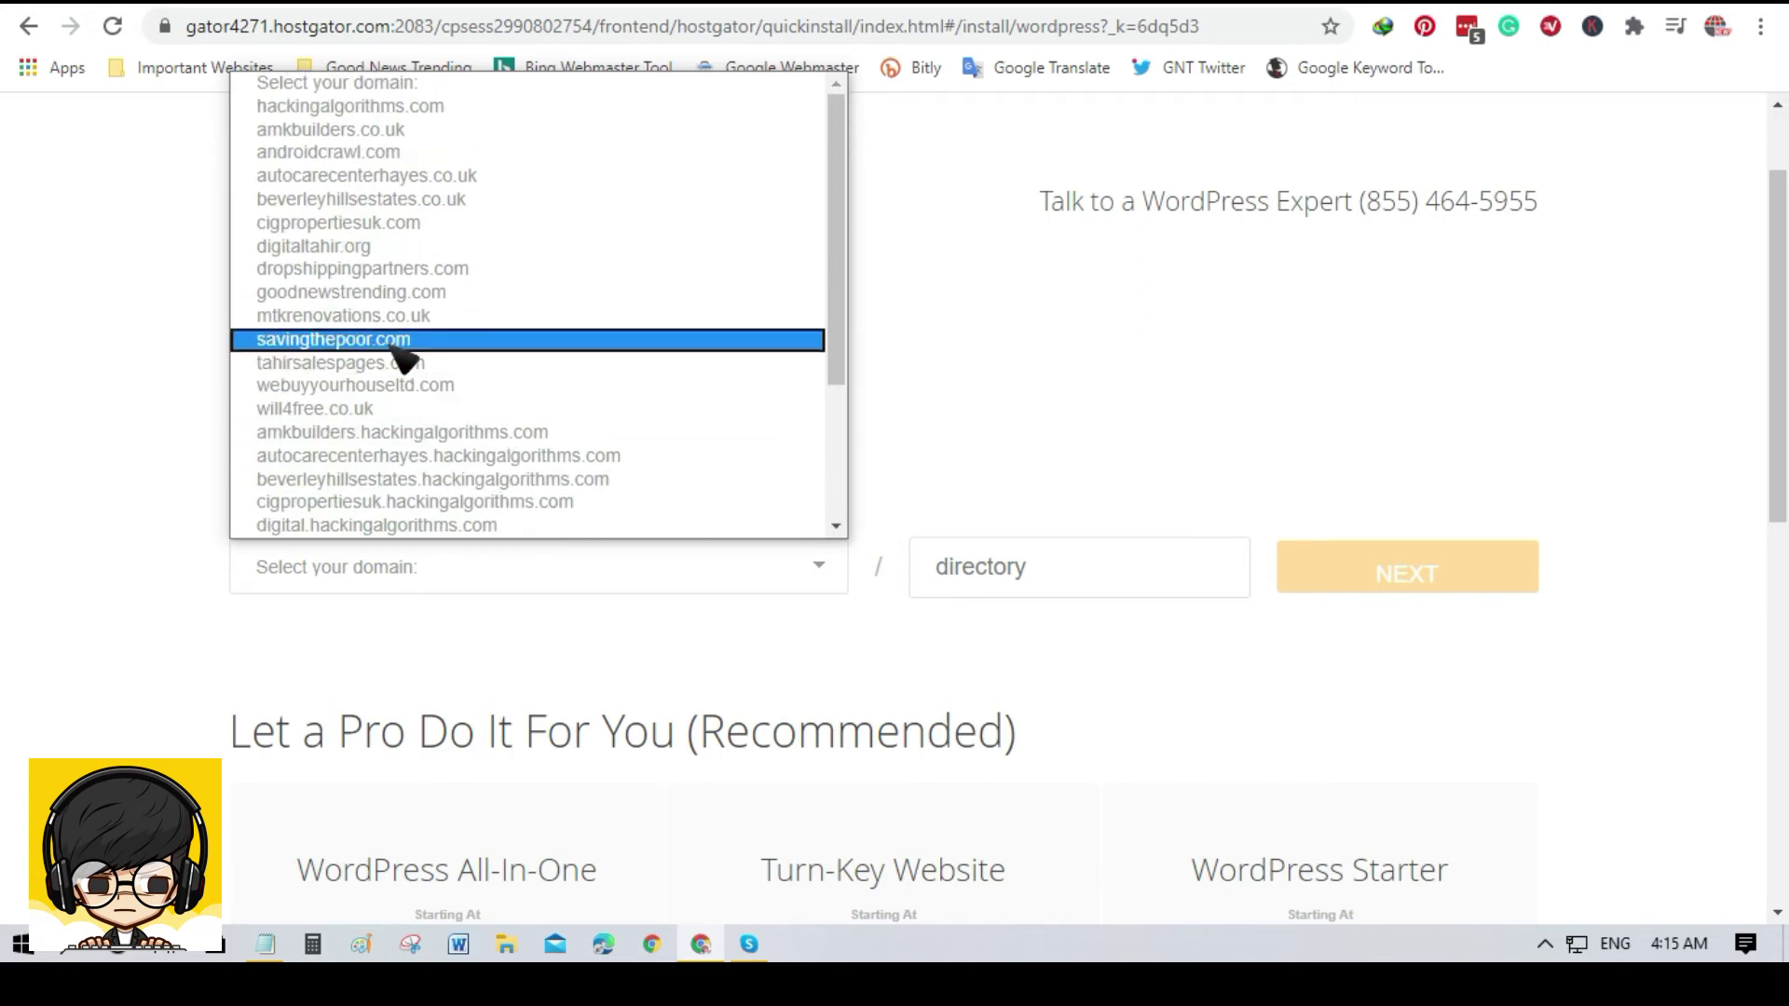
pyautogui.click(417, 270)
pyautogui.click(1078, 567)
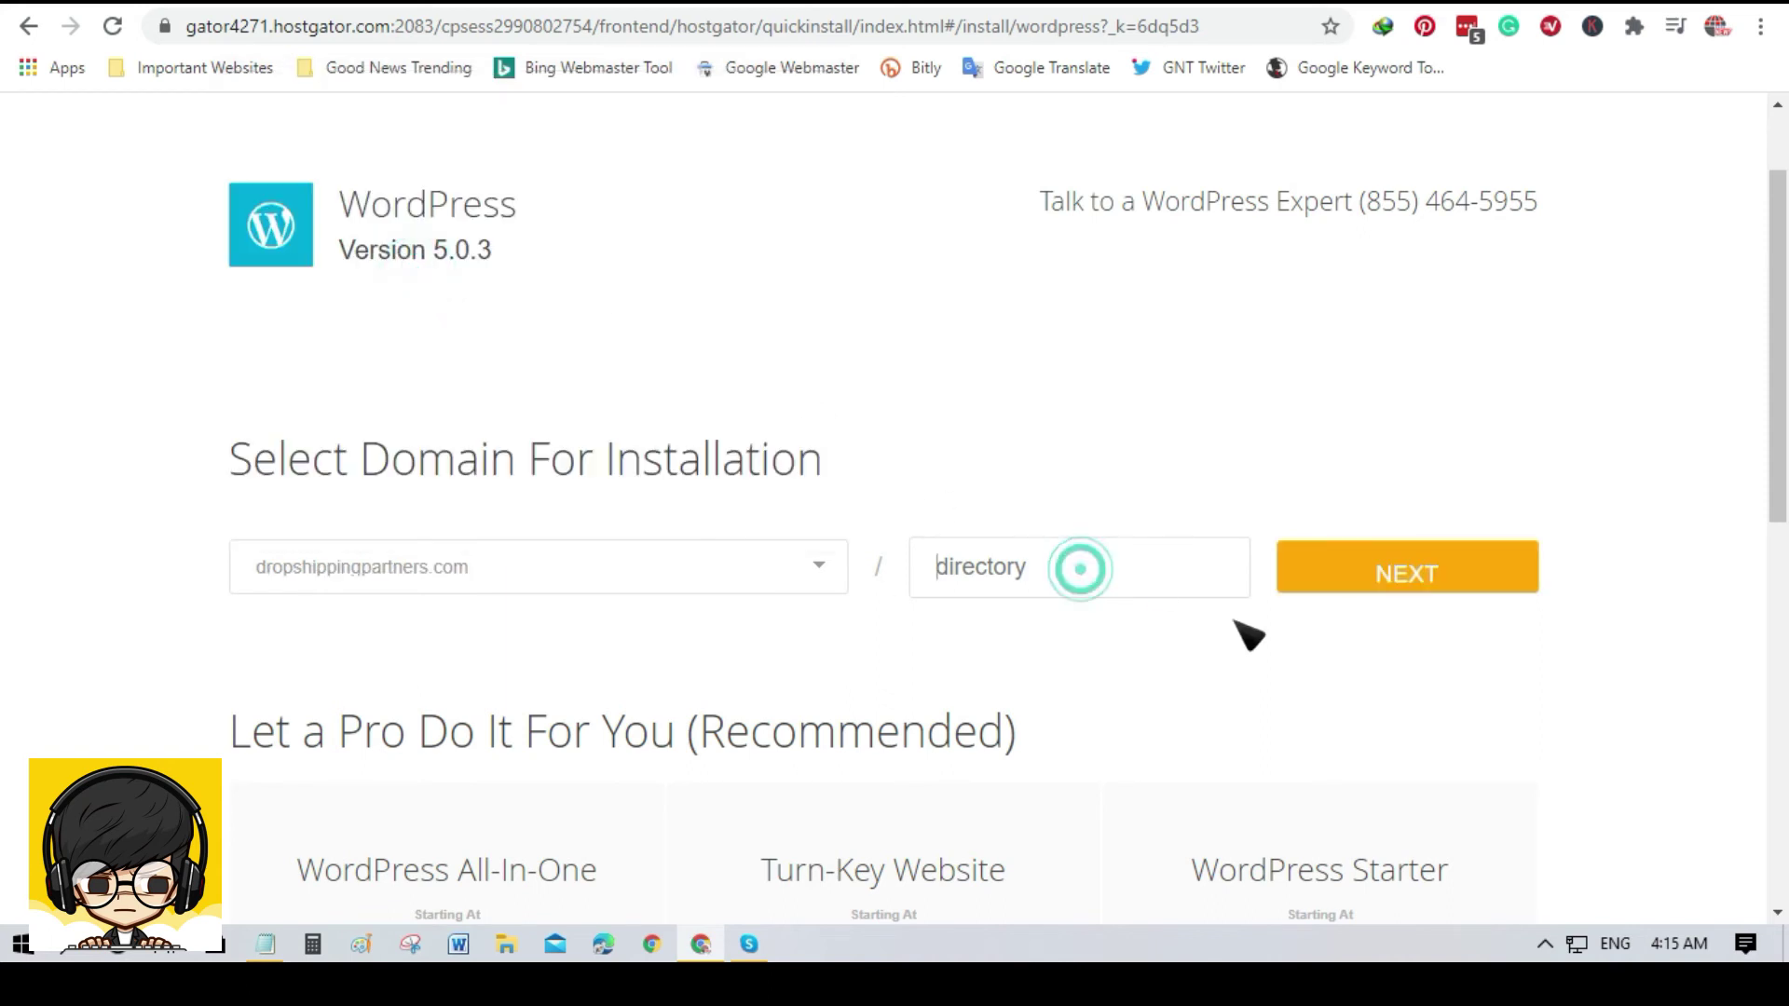
pyautogui.click(1332, 573)
# Enter "Dropshipping Partners" as the blog title in the install settings, keeping the spelling as written
pyautogui.scroll(-2, 703, 492)
pyautogui.click(401, 399)
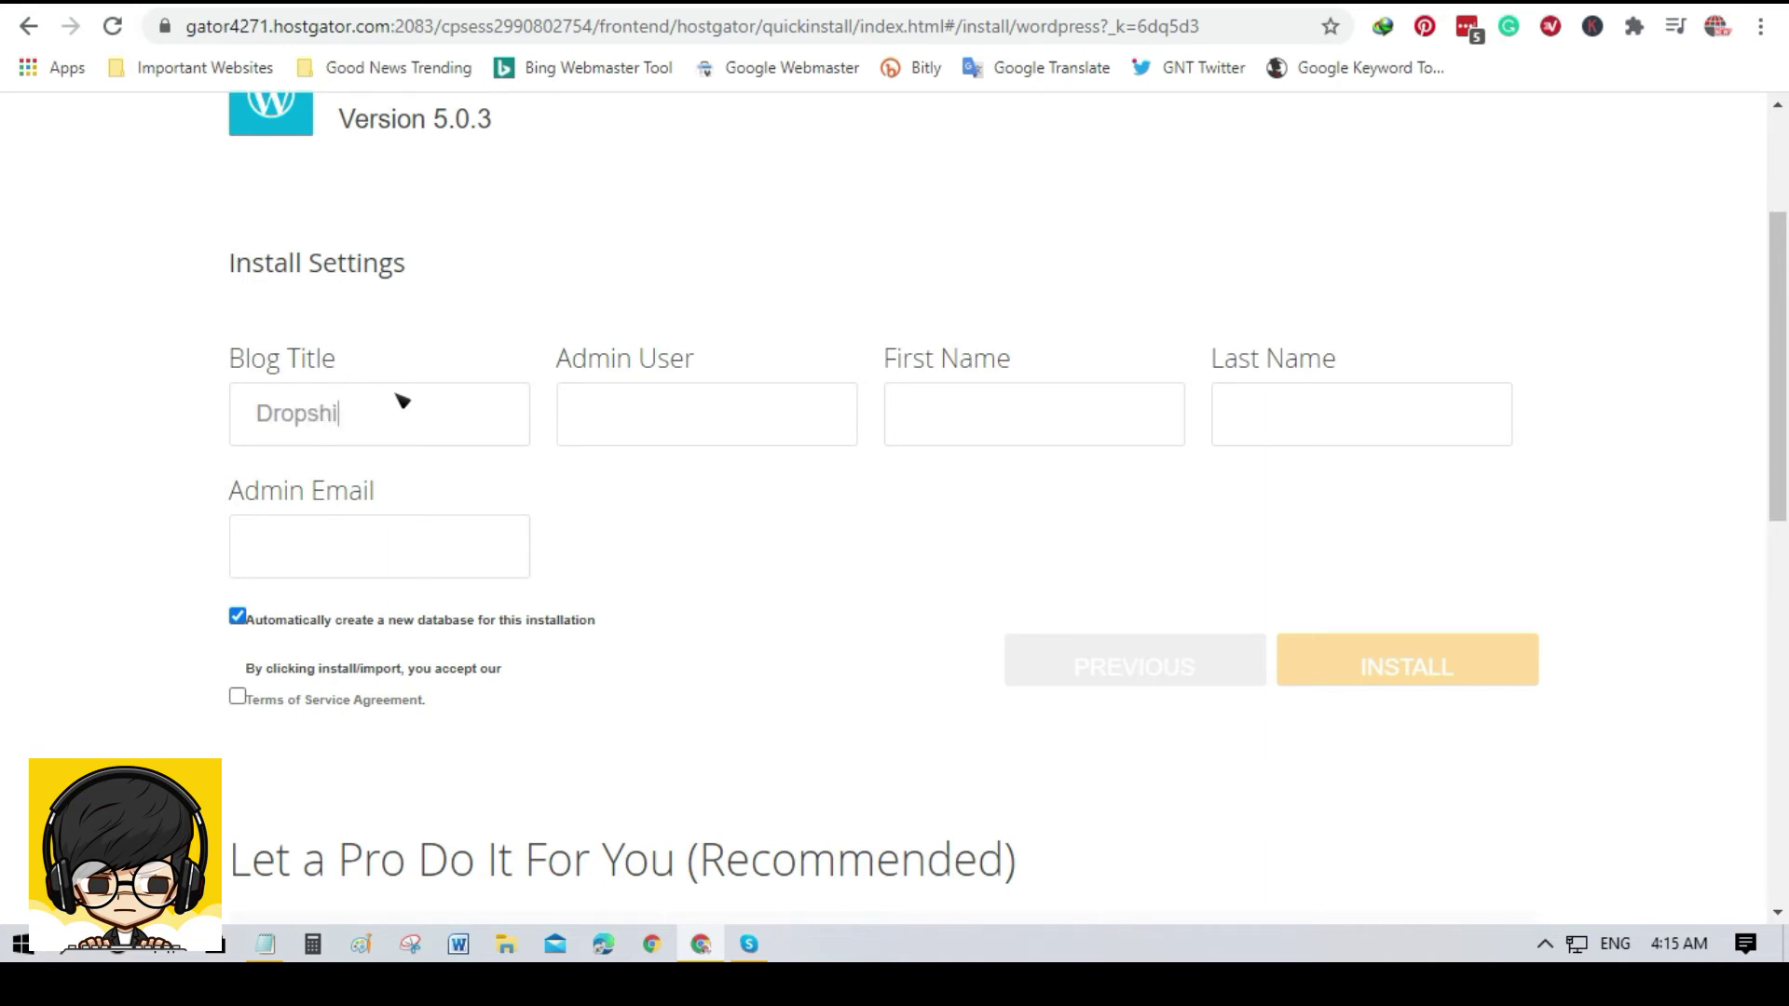
pyautogui.write('Dropshipping Partners')
pyautogui.rightClick(320, 419)
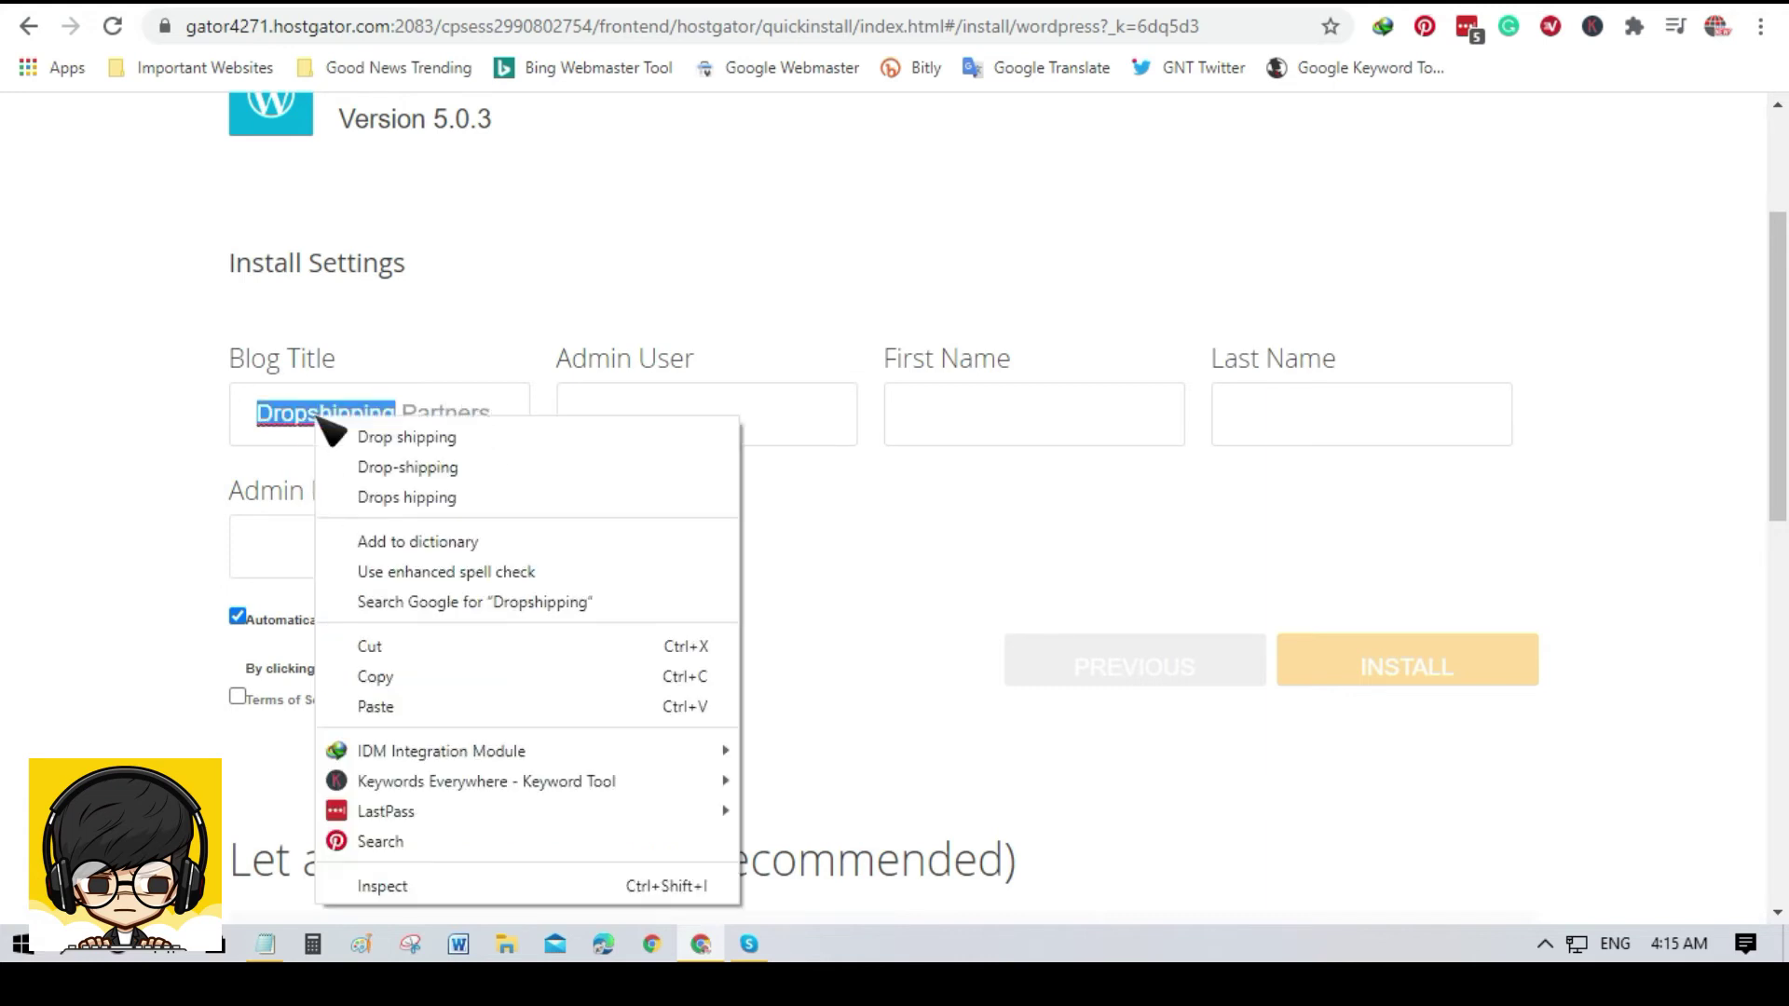
pyautogui.click(290, 422)
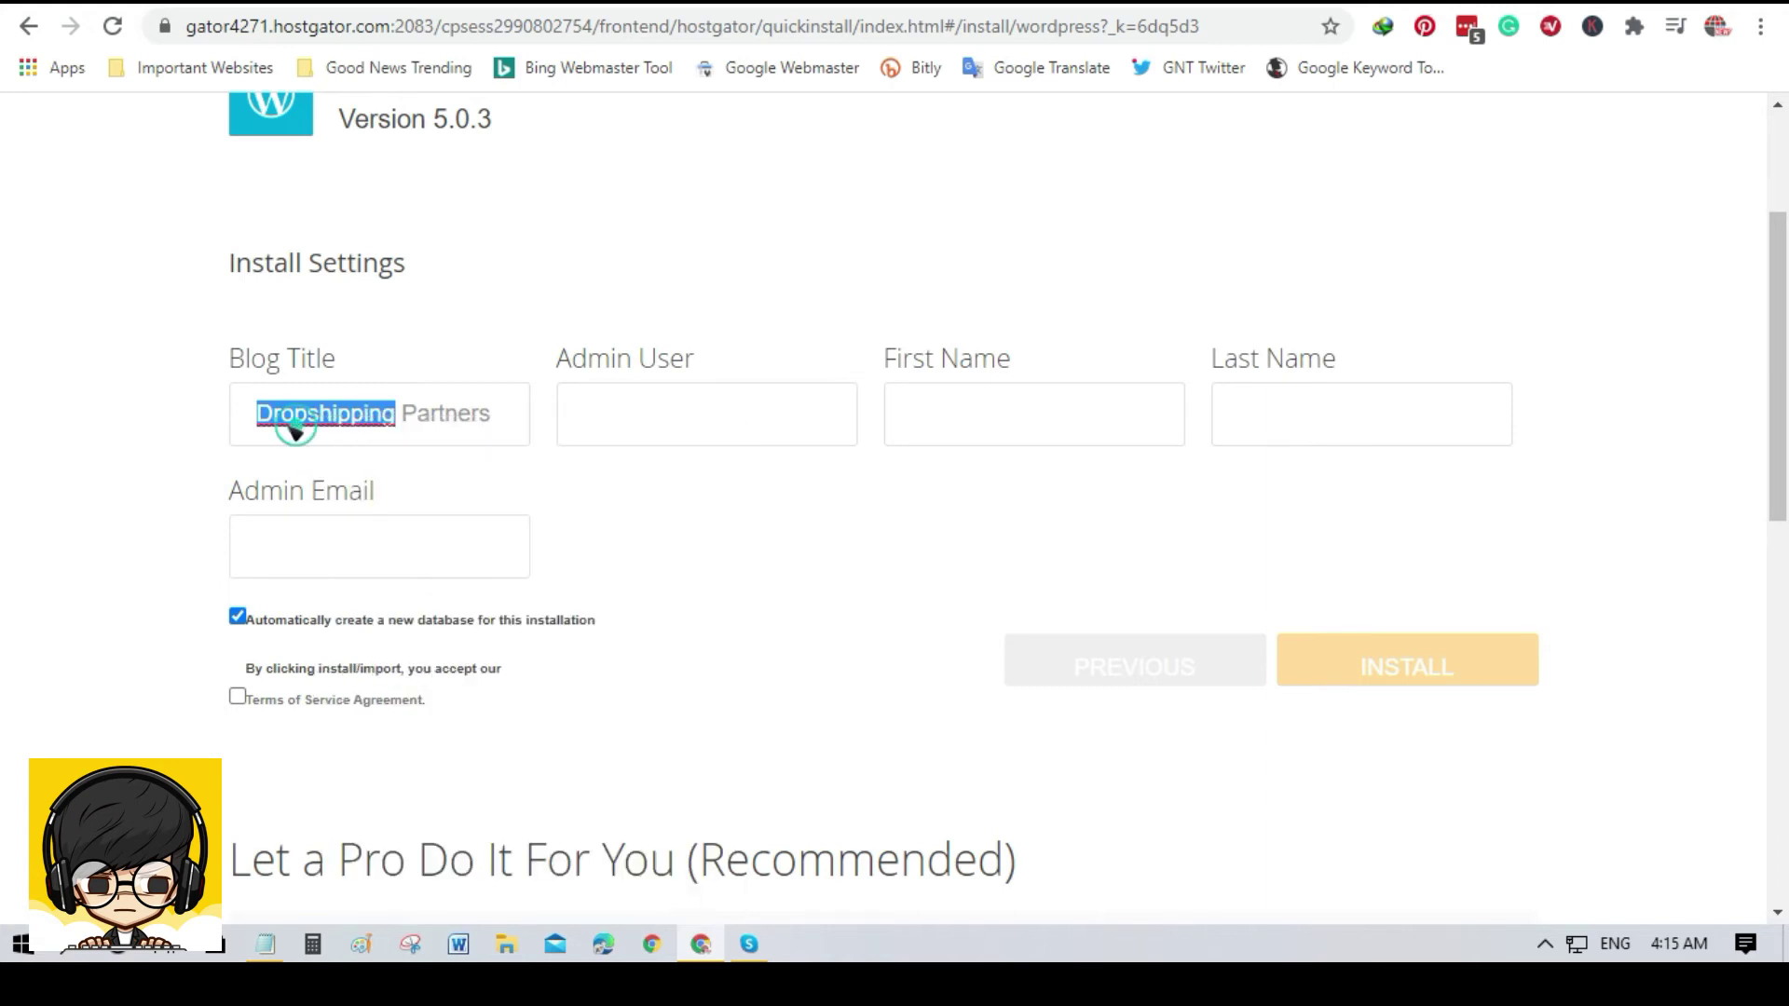
pyautogui.click(629, 410)
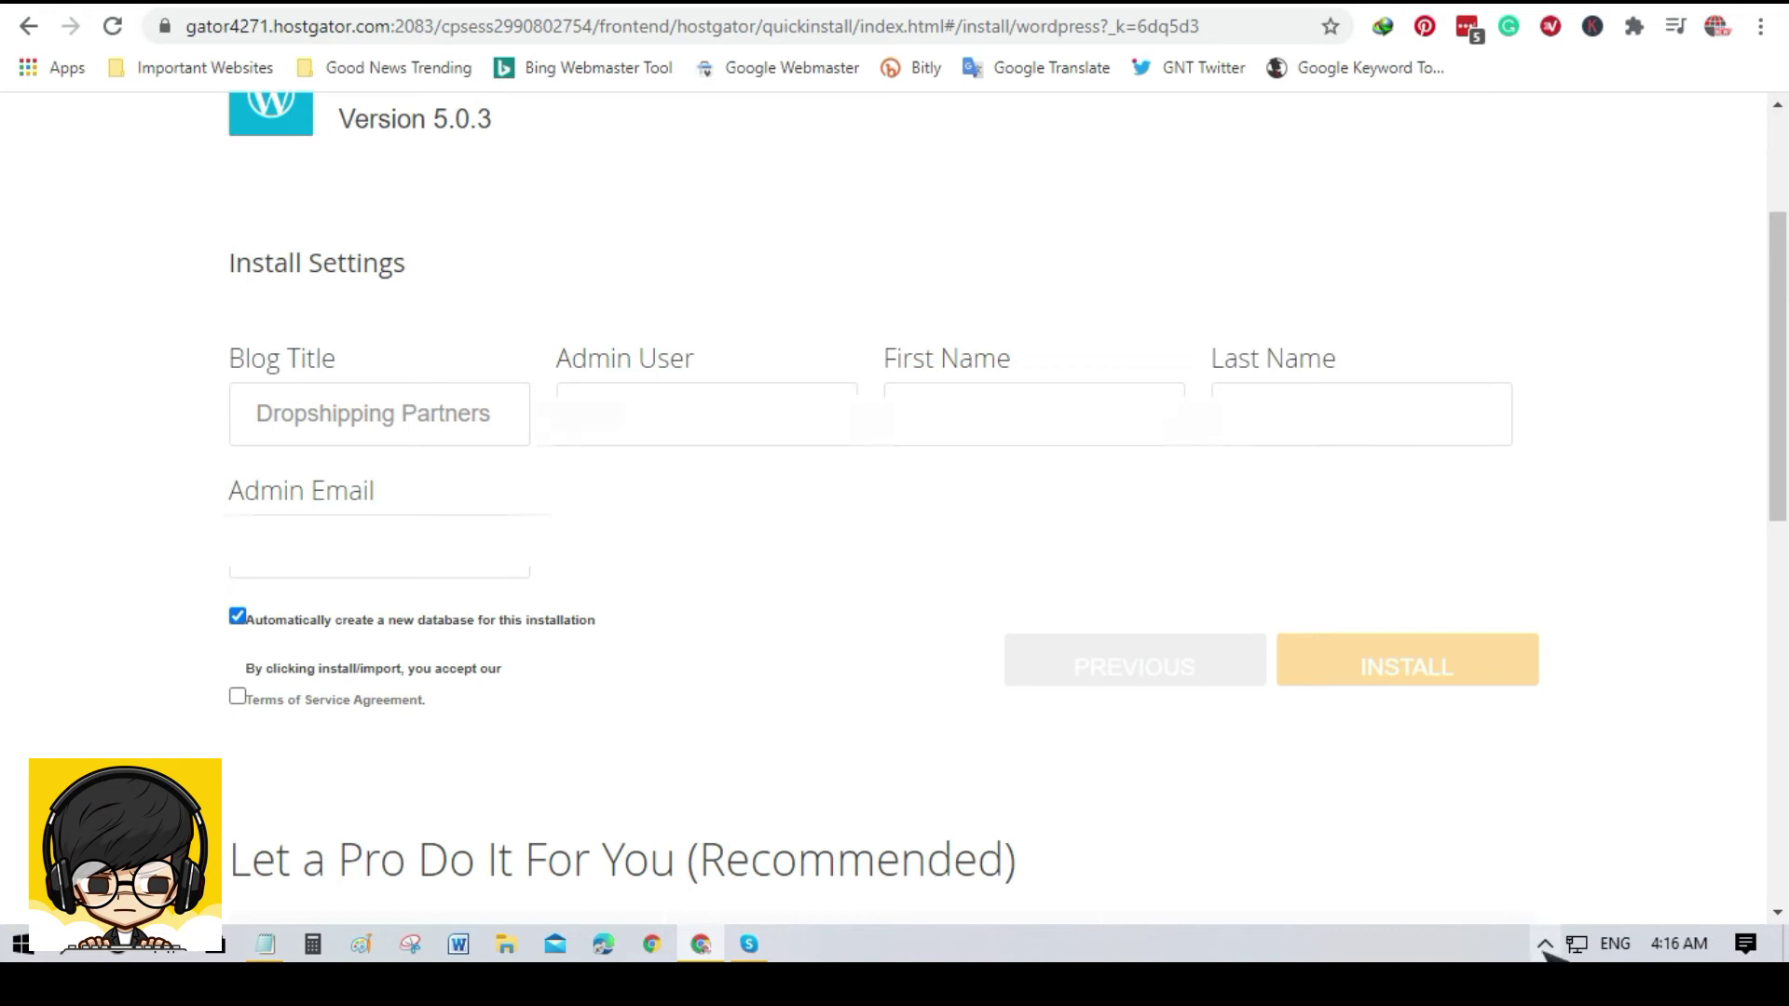
pyautogui.click(1544, 945)
pyautogui.click(1542, 943)
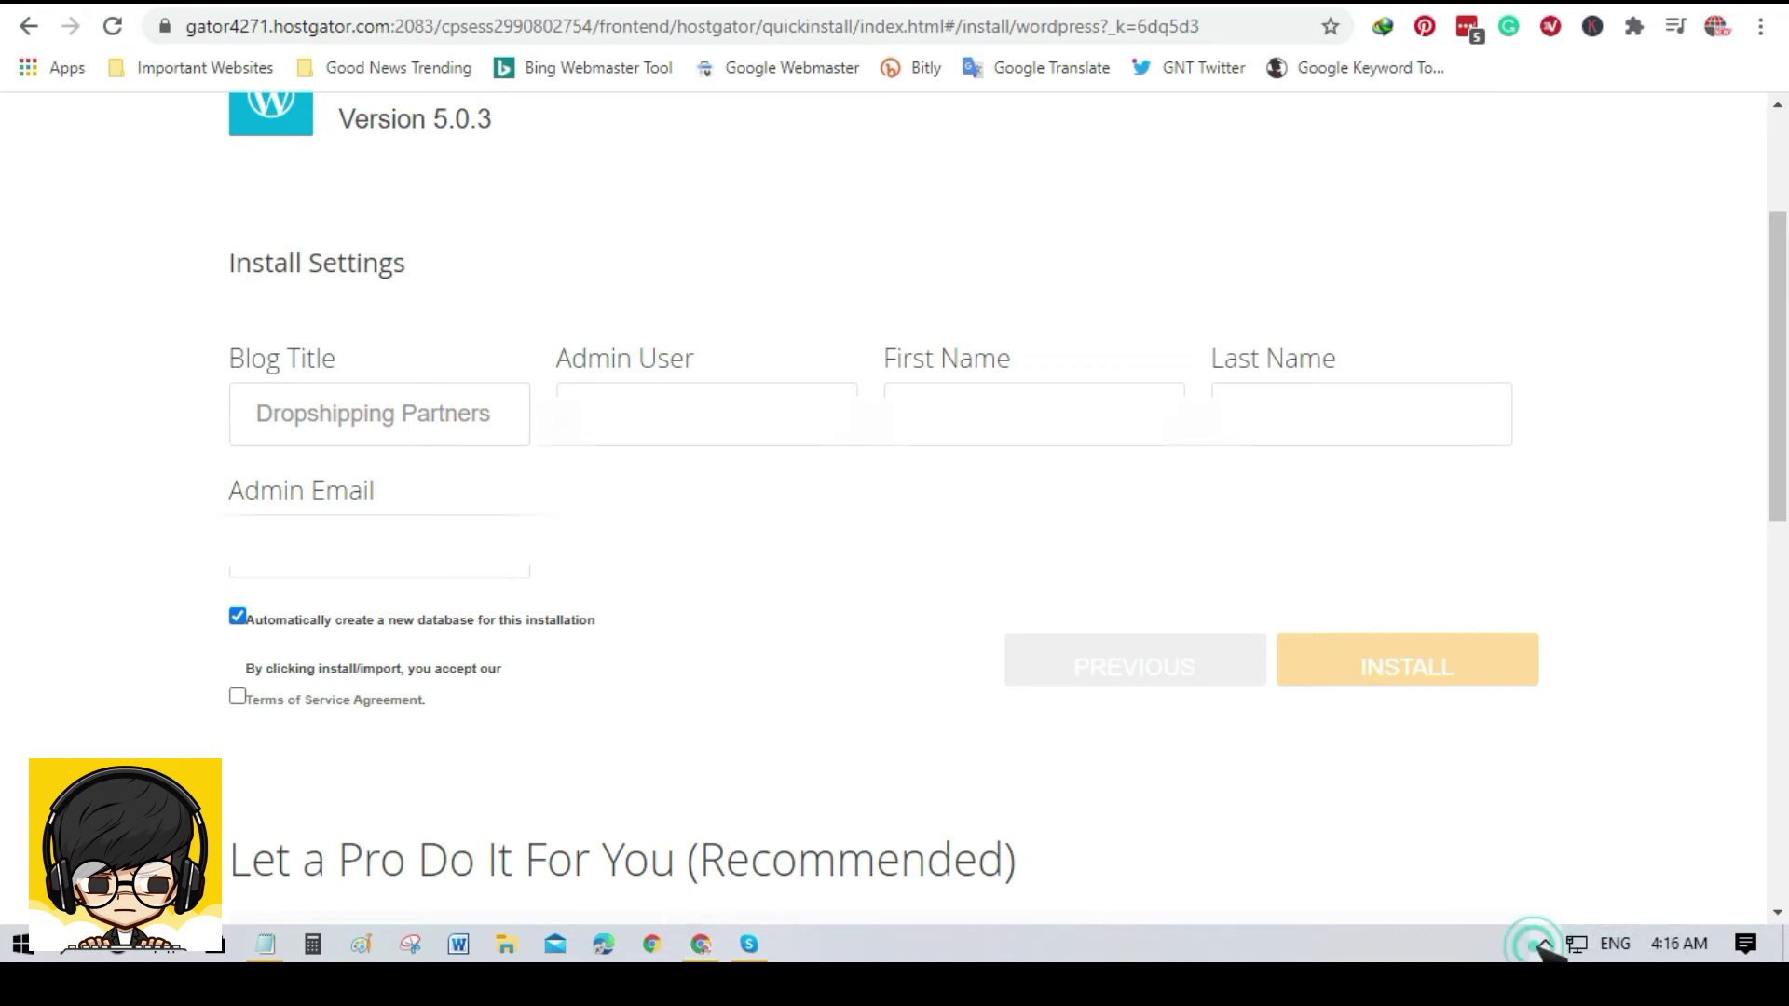
pyautogui.click(1540, 940)
pyautogui.click(1545, 944)
pyautogui.click(1597, 909)
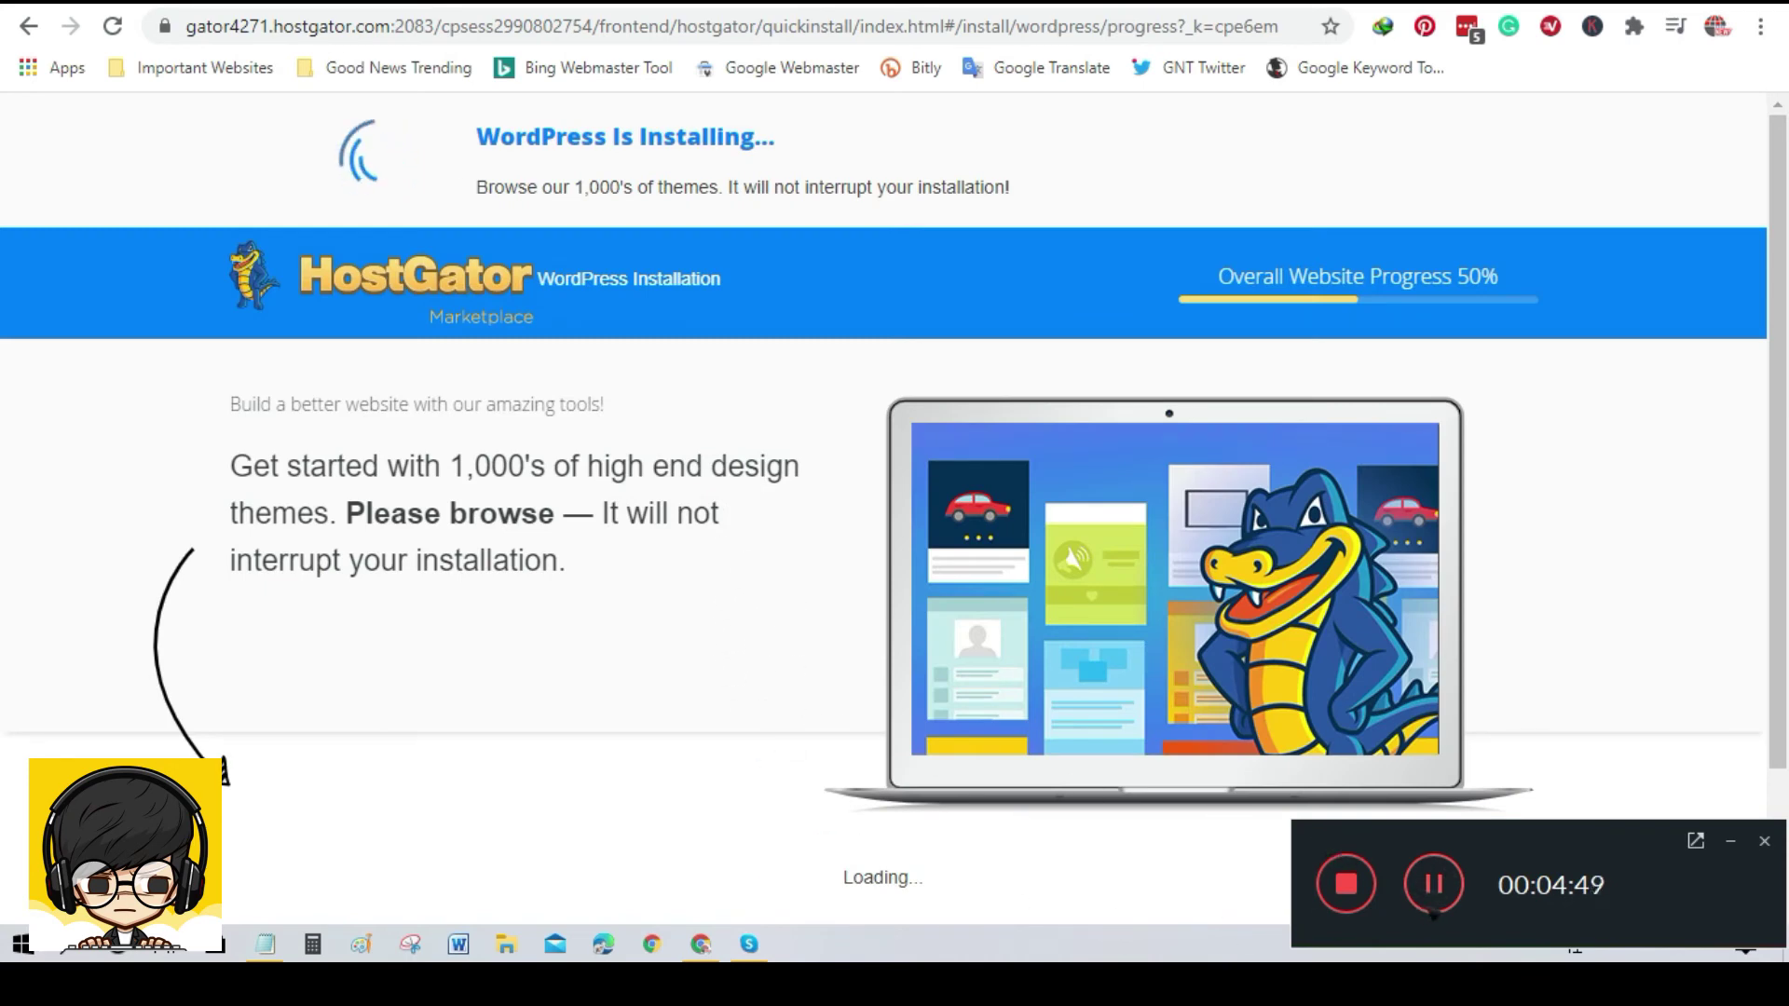
pyautogui.click(1440, 896)
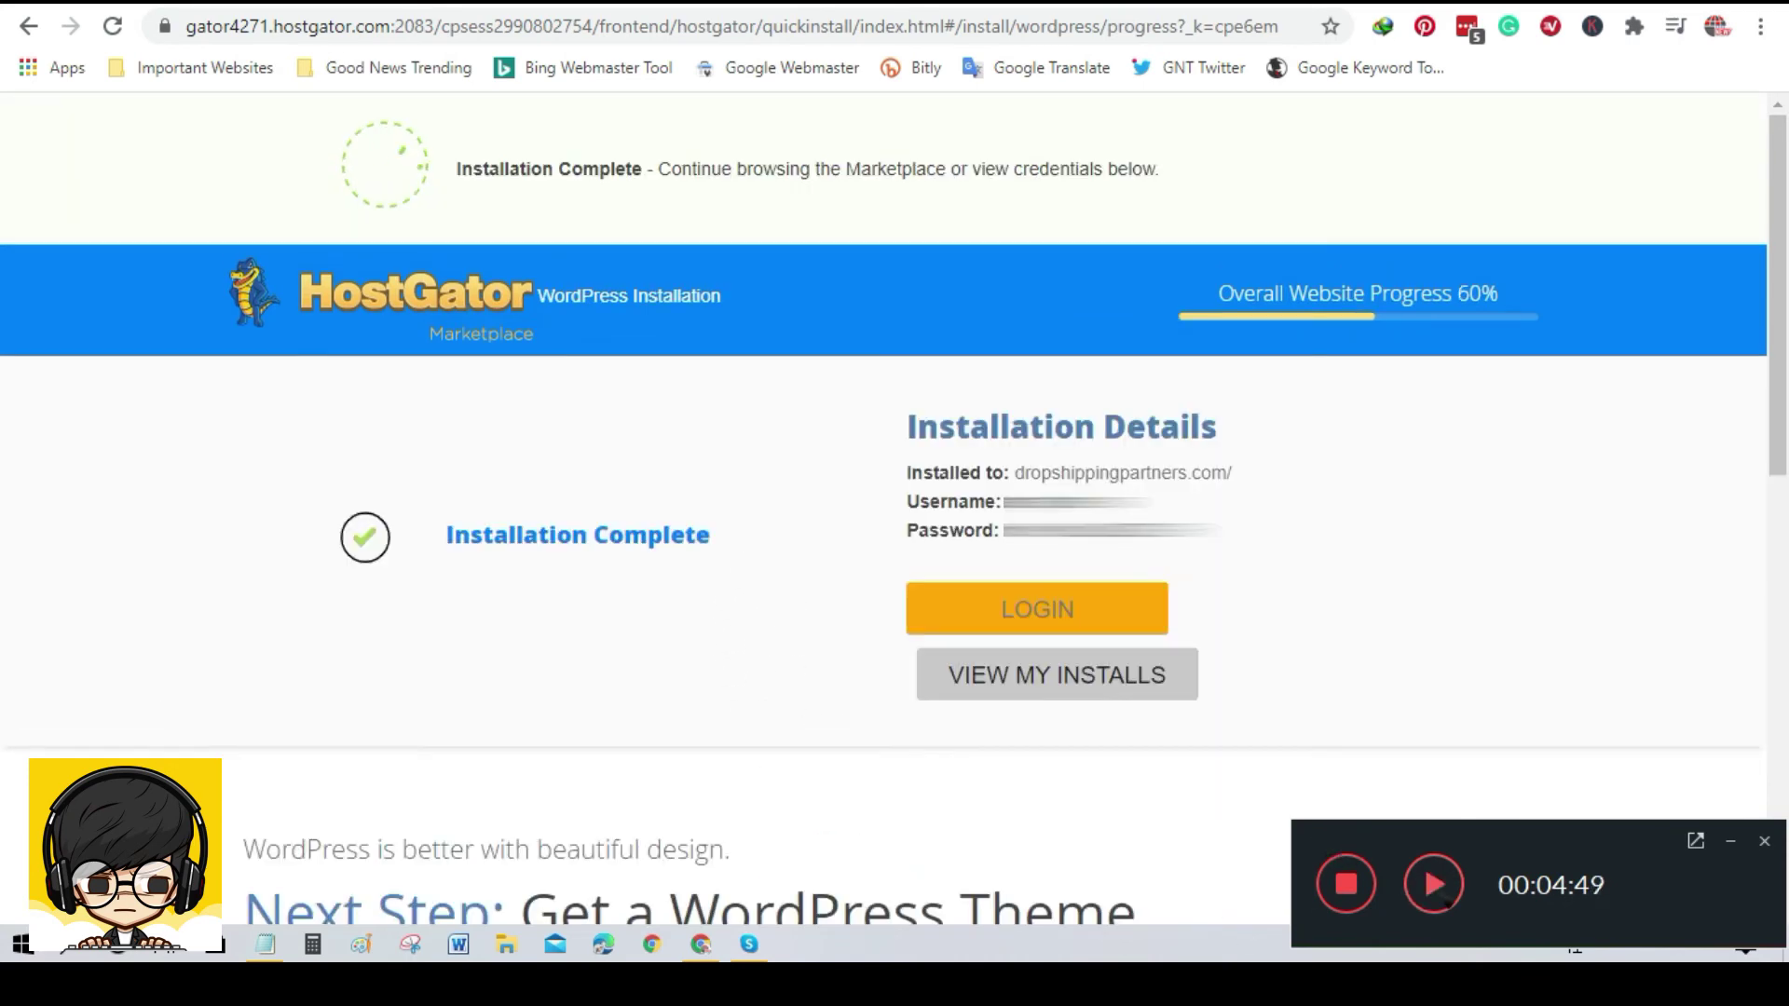
pyautogui.click(1446, 903)
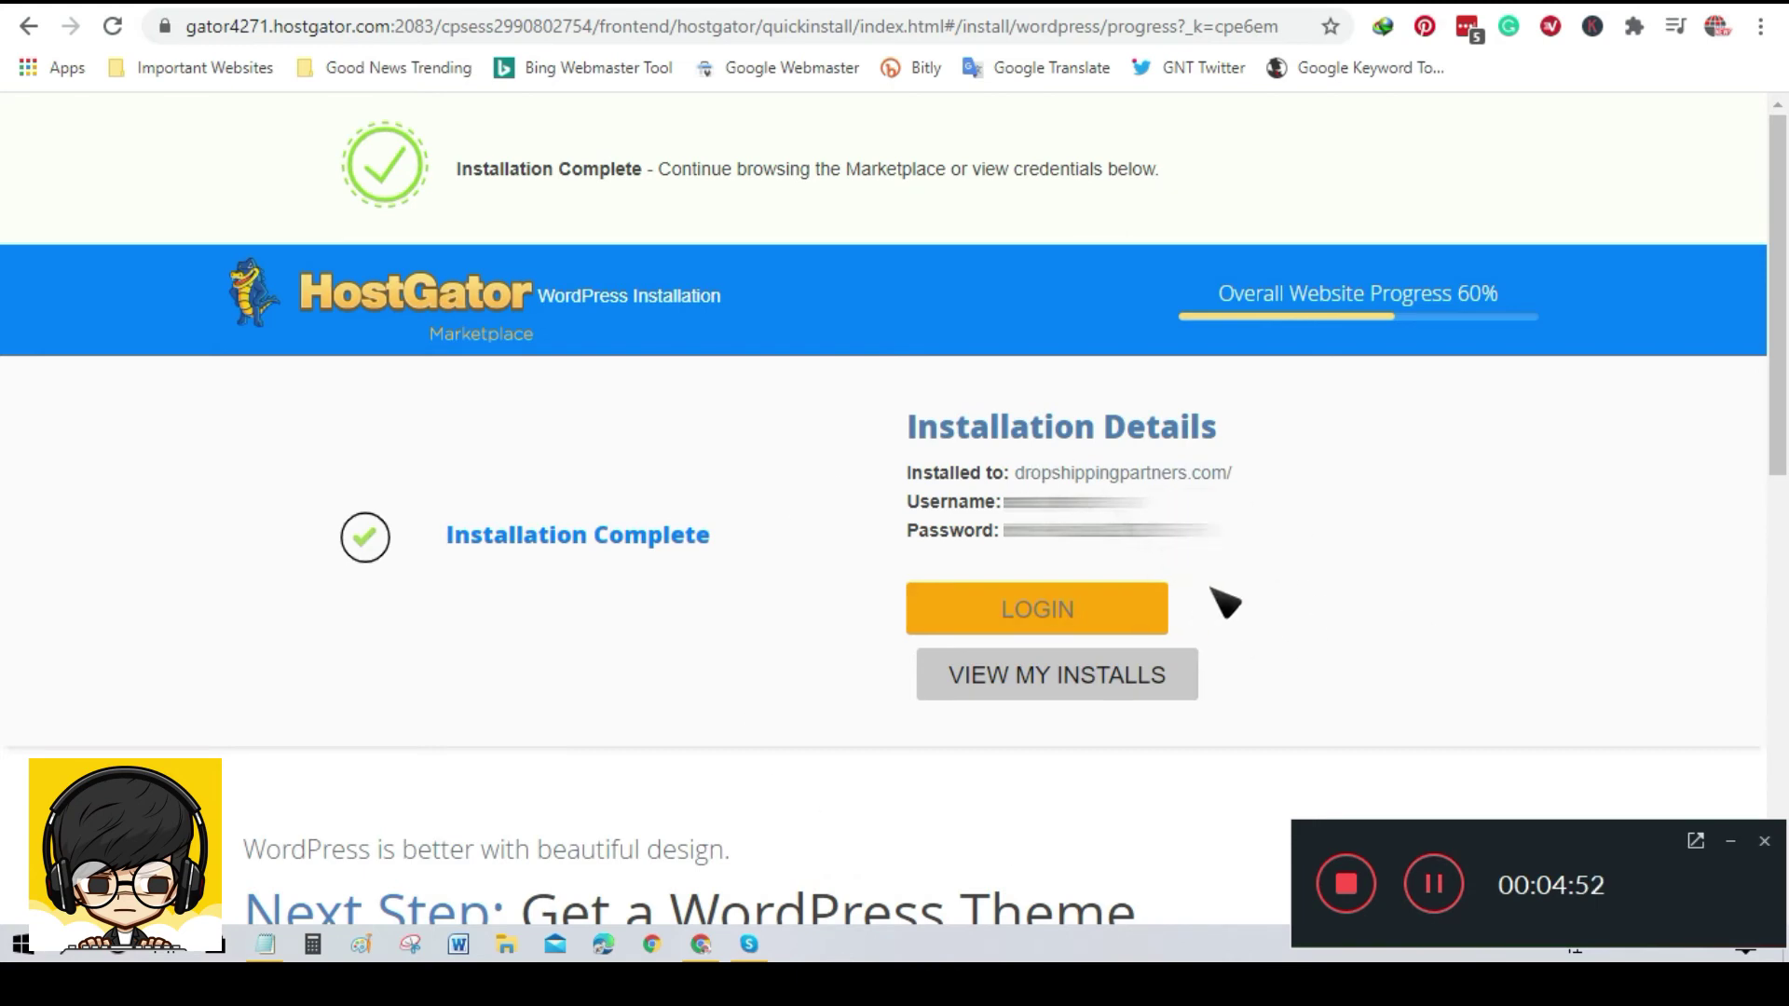
# Test the new site by opening its WordPress admin login and visiting dropshippingpartners.com from the name.com domain page
pyautogui.click(1037, 610)
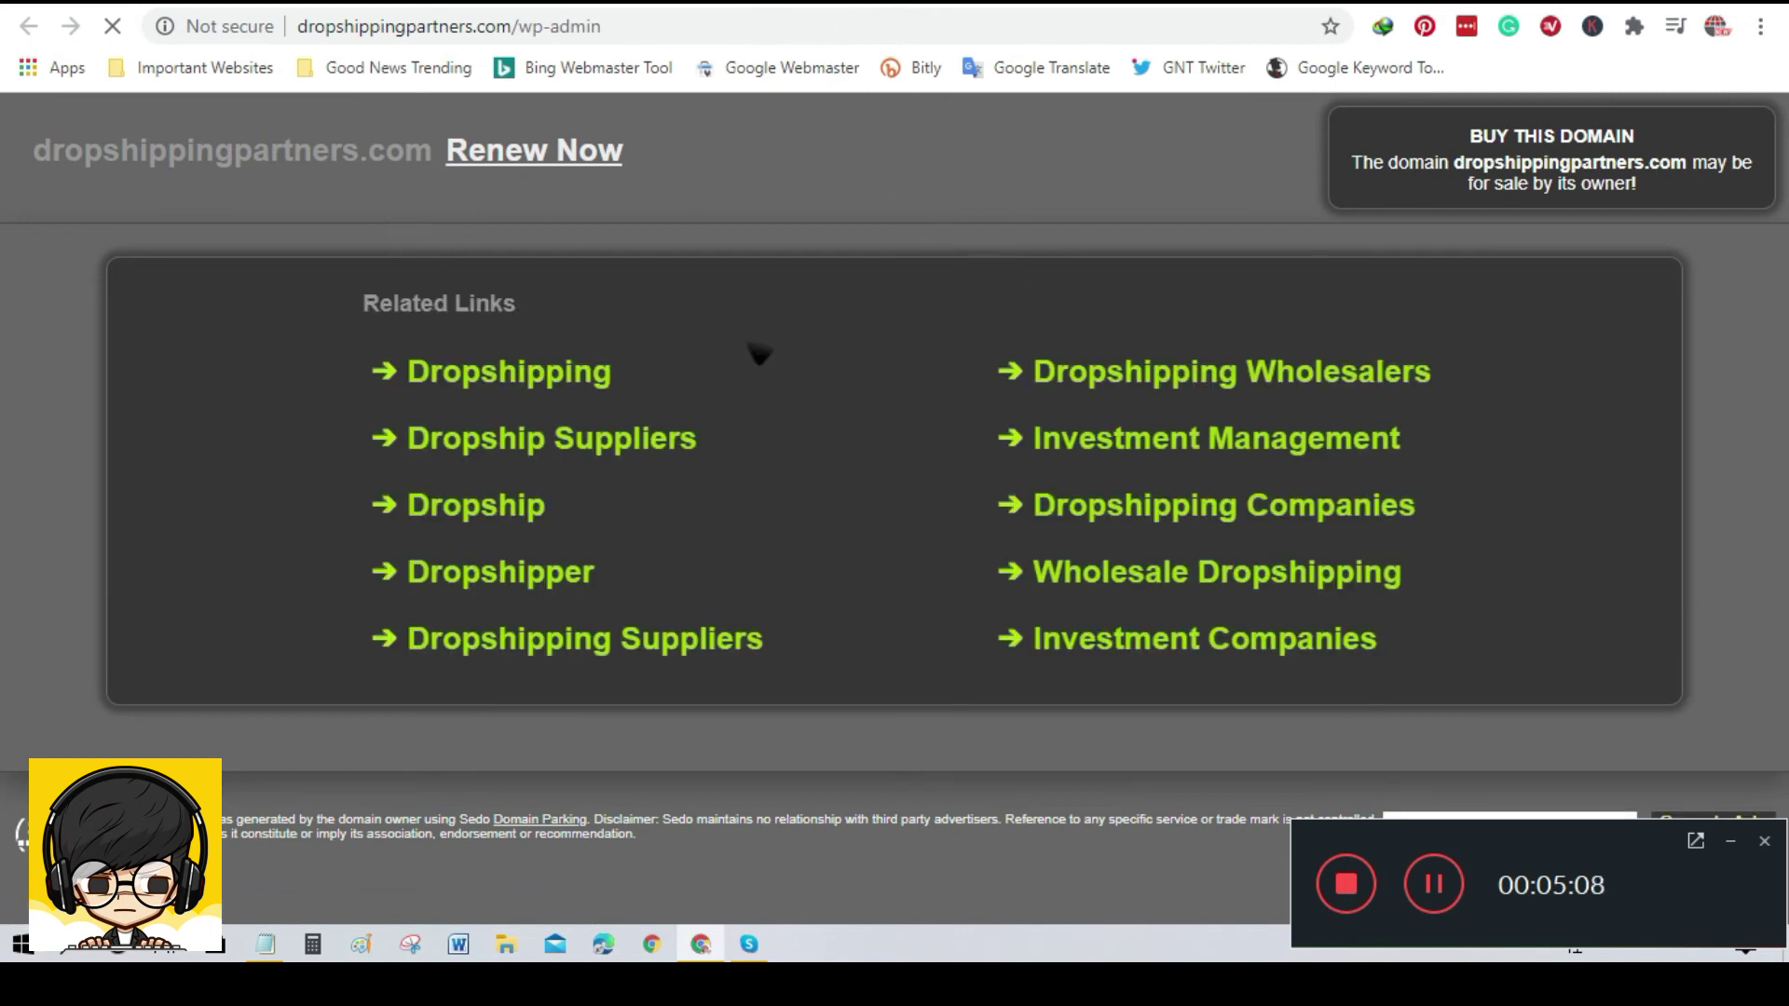
pyautogui.click(1435, 884)
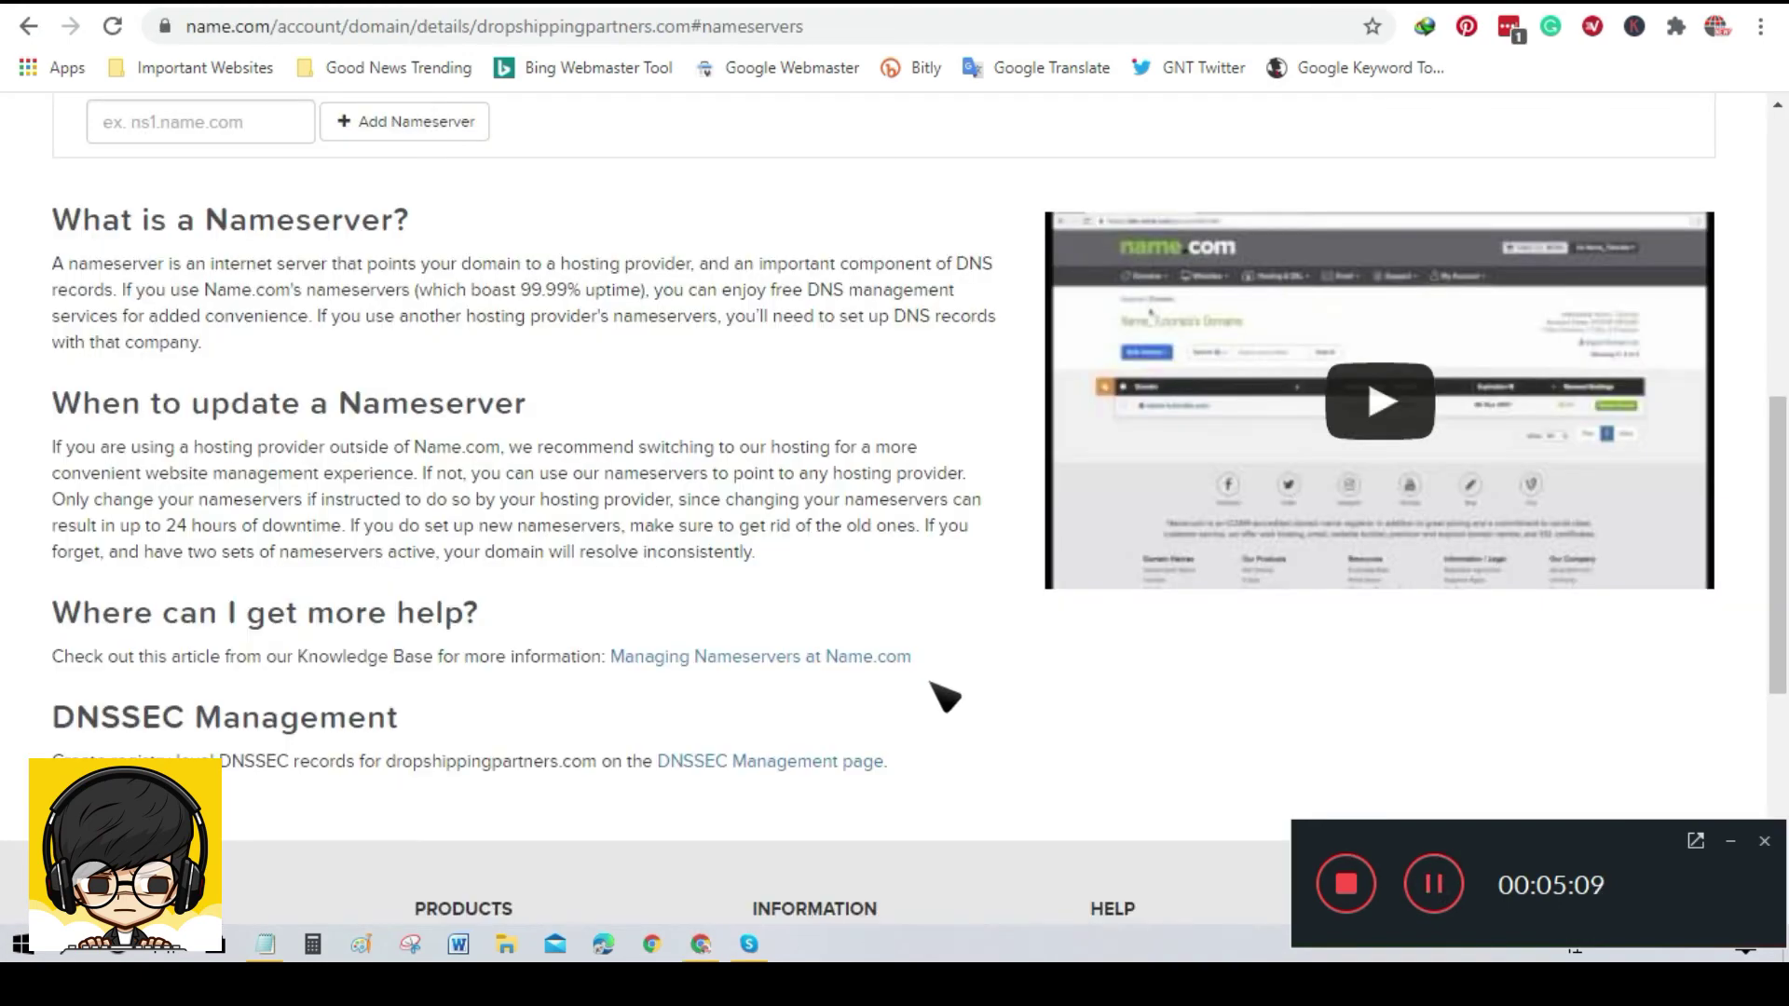
pyautogui.scroll(9, 758, 667)
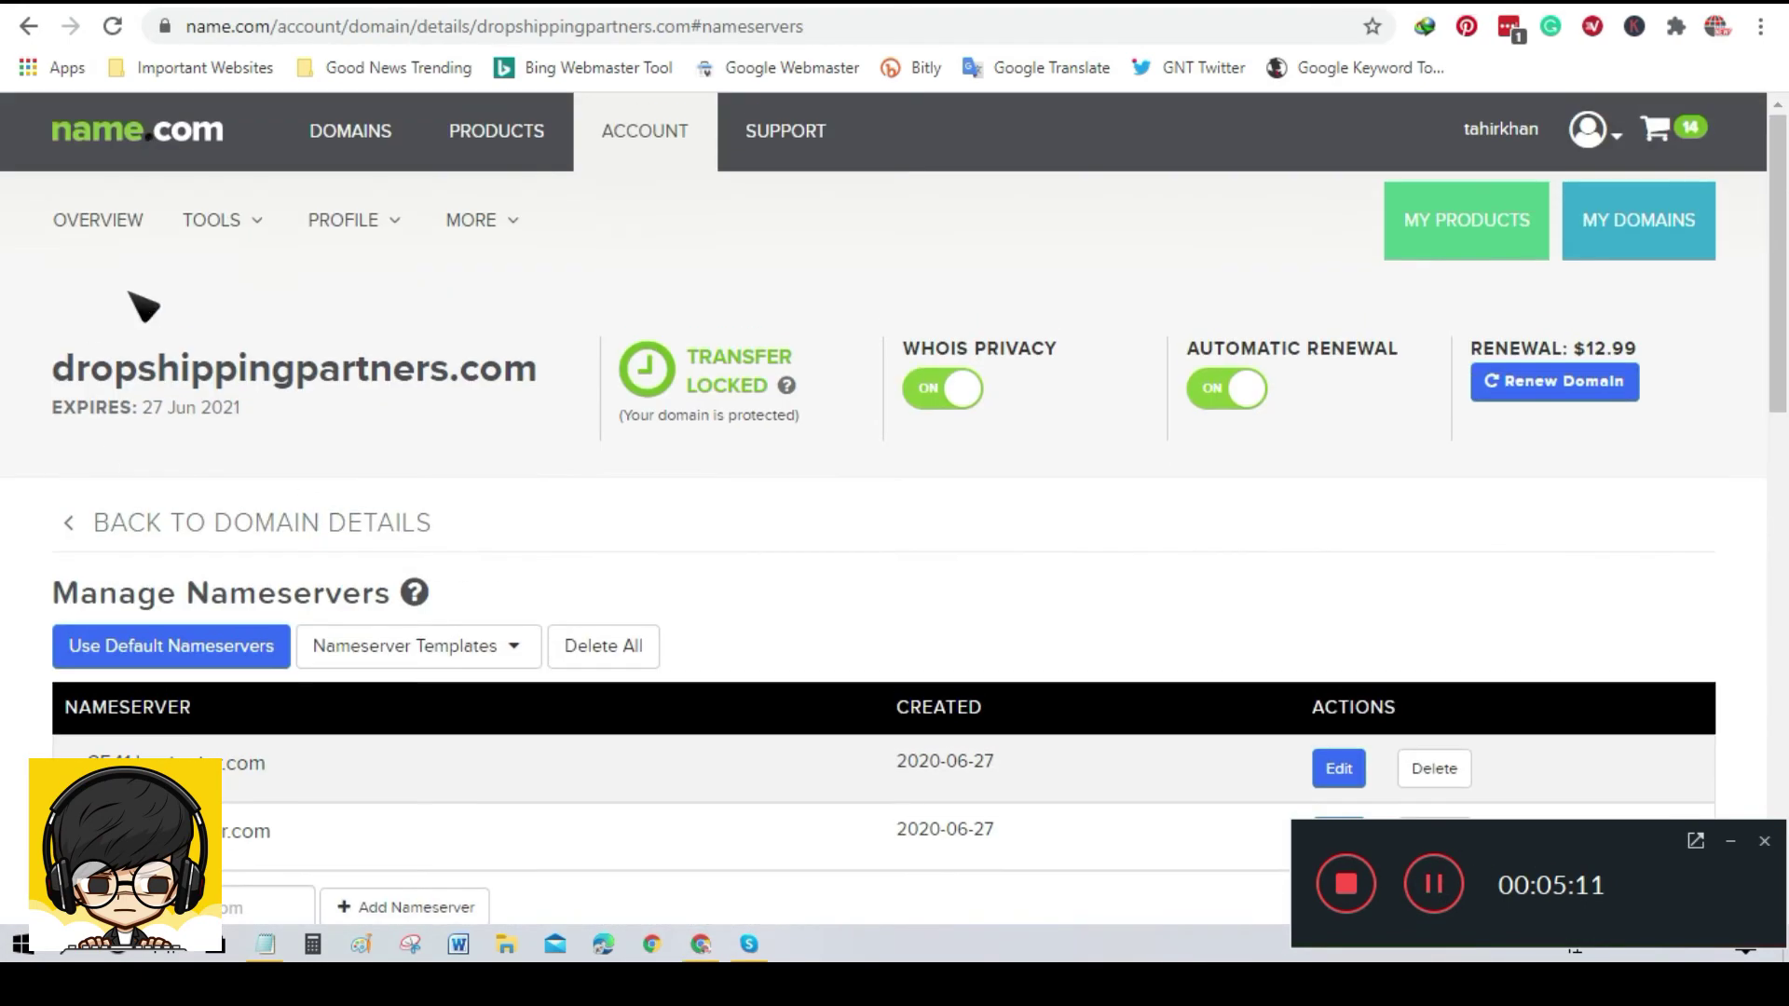
pyautogui.doubleClick(364, 373)
pyautogui.rightClick(366, 373)
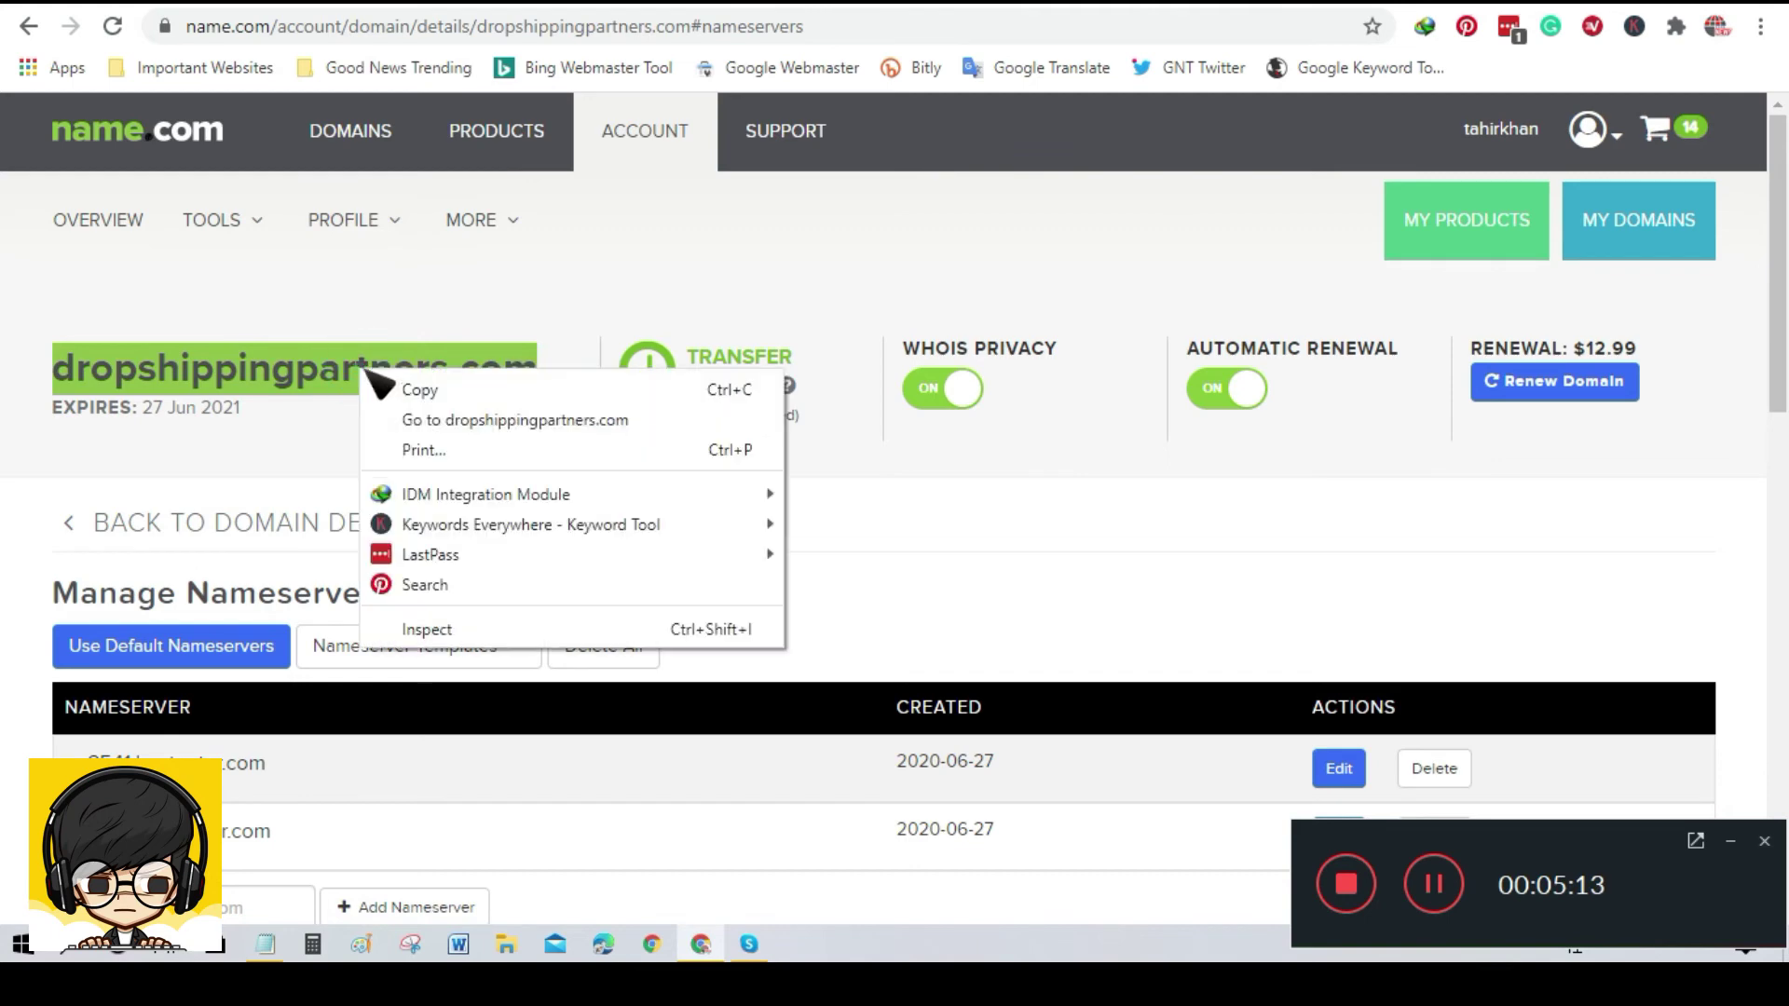
pyautogui.click(463, 420)
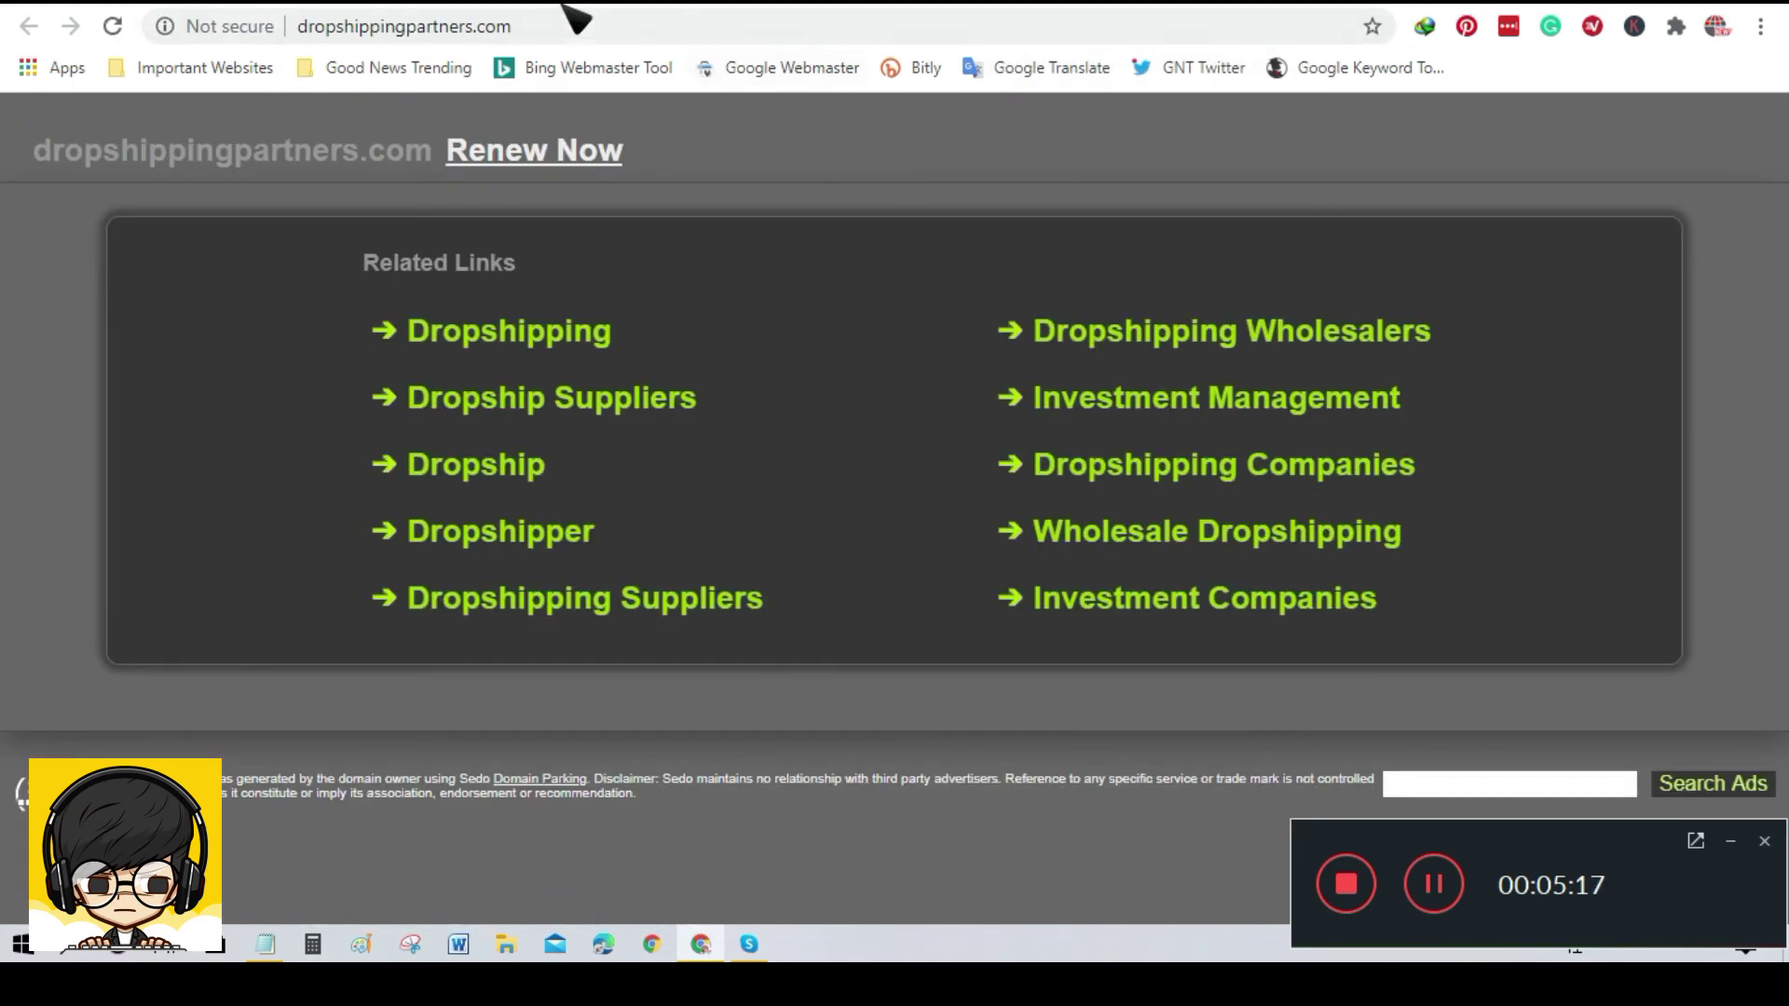
pyautogui.click(591, 28)
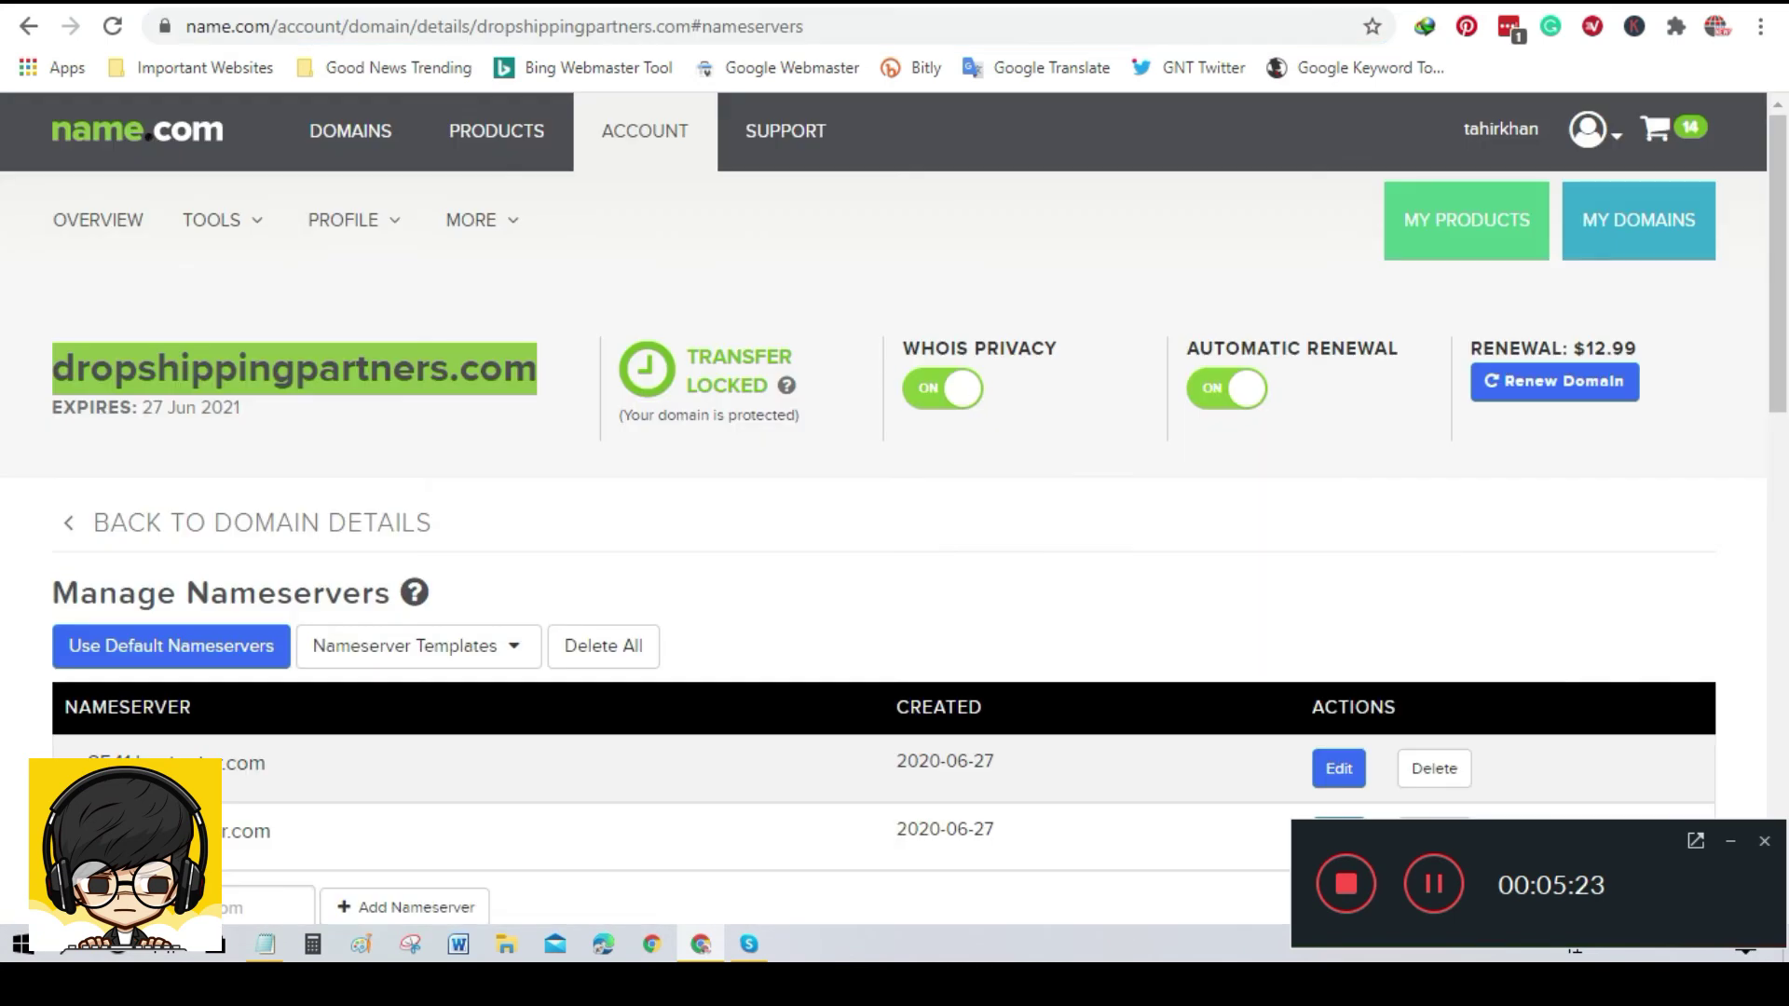
# Read the "When to update a Nameserver" section on the name.com nameserver page, including the note on downtime
pyautogui.scroll(-8, 711, 483)
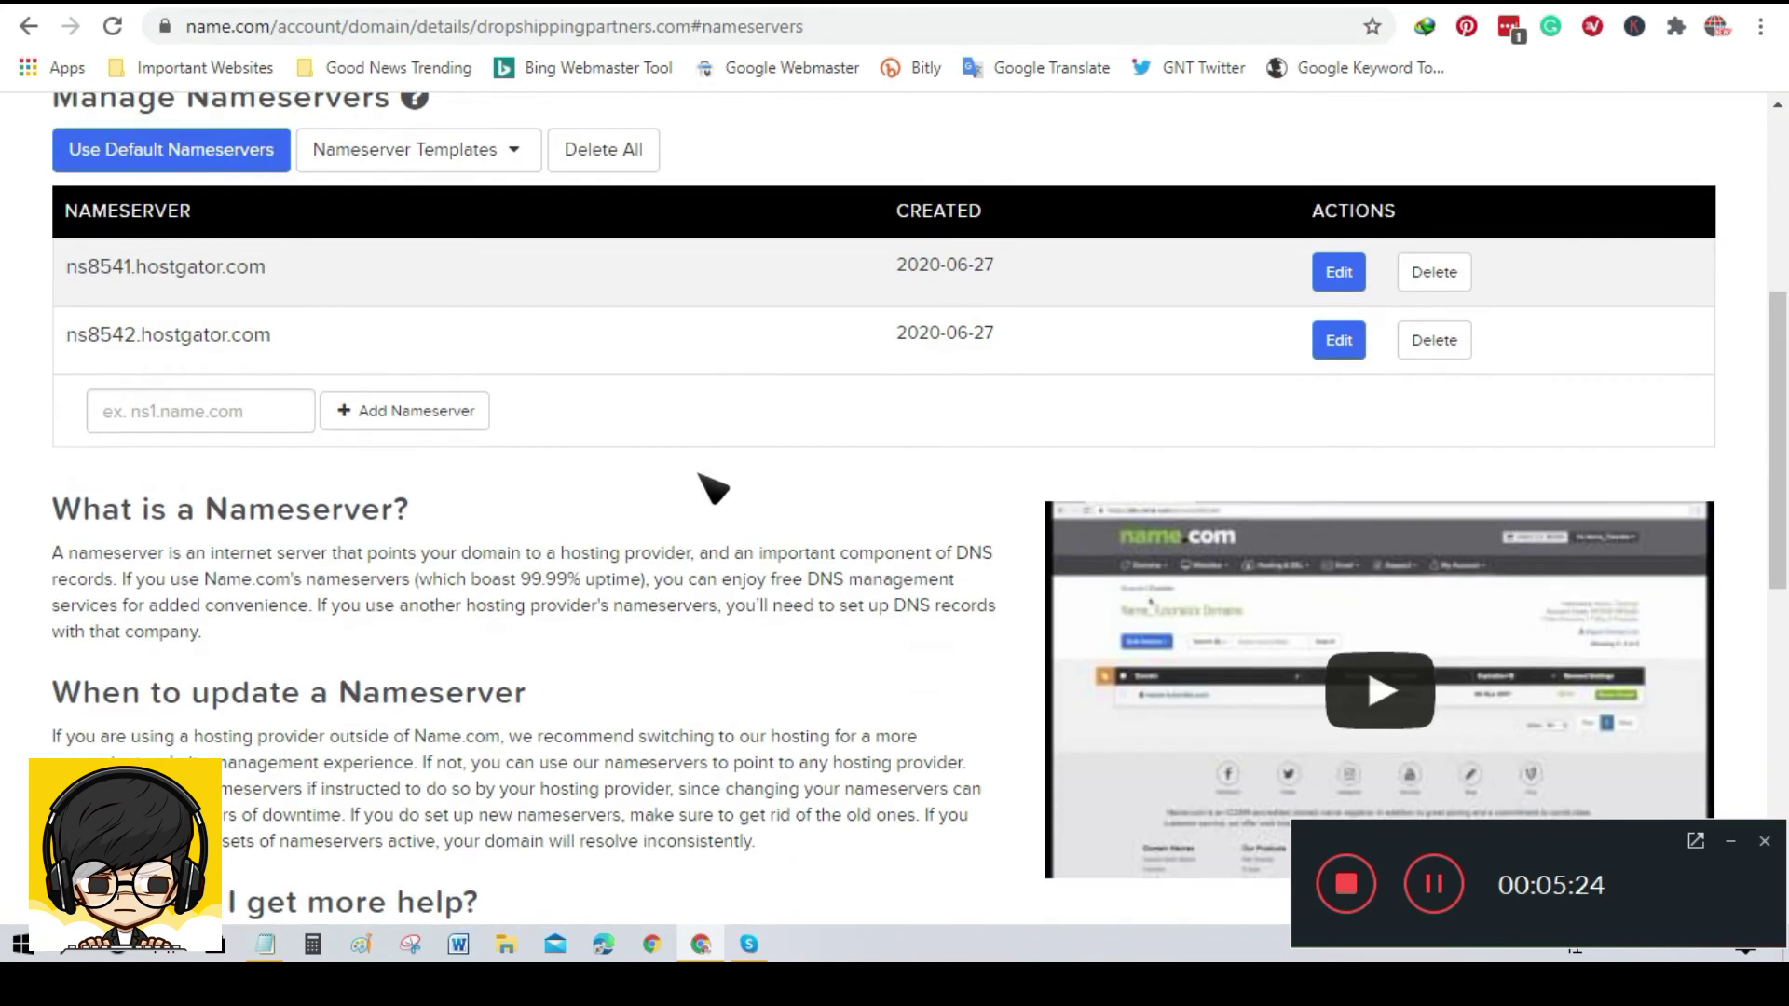
pyautogui.moveTo(55, 404); pyautogui.dragTo(619, 416)
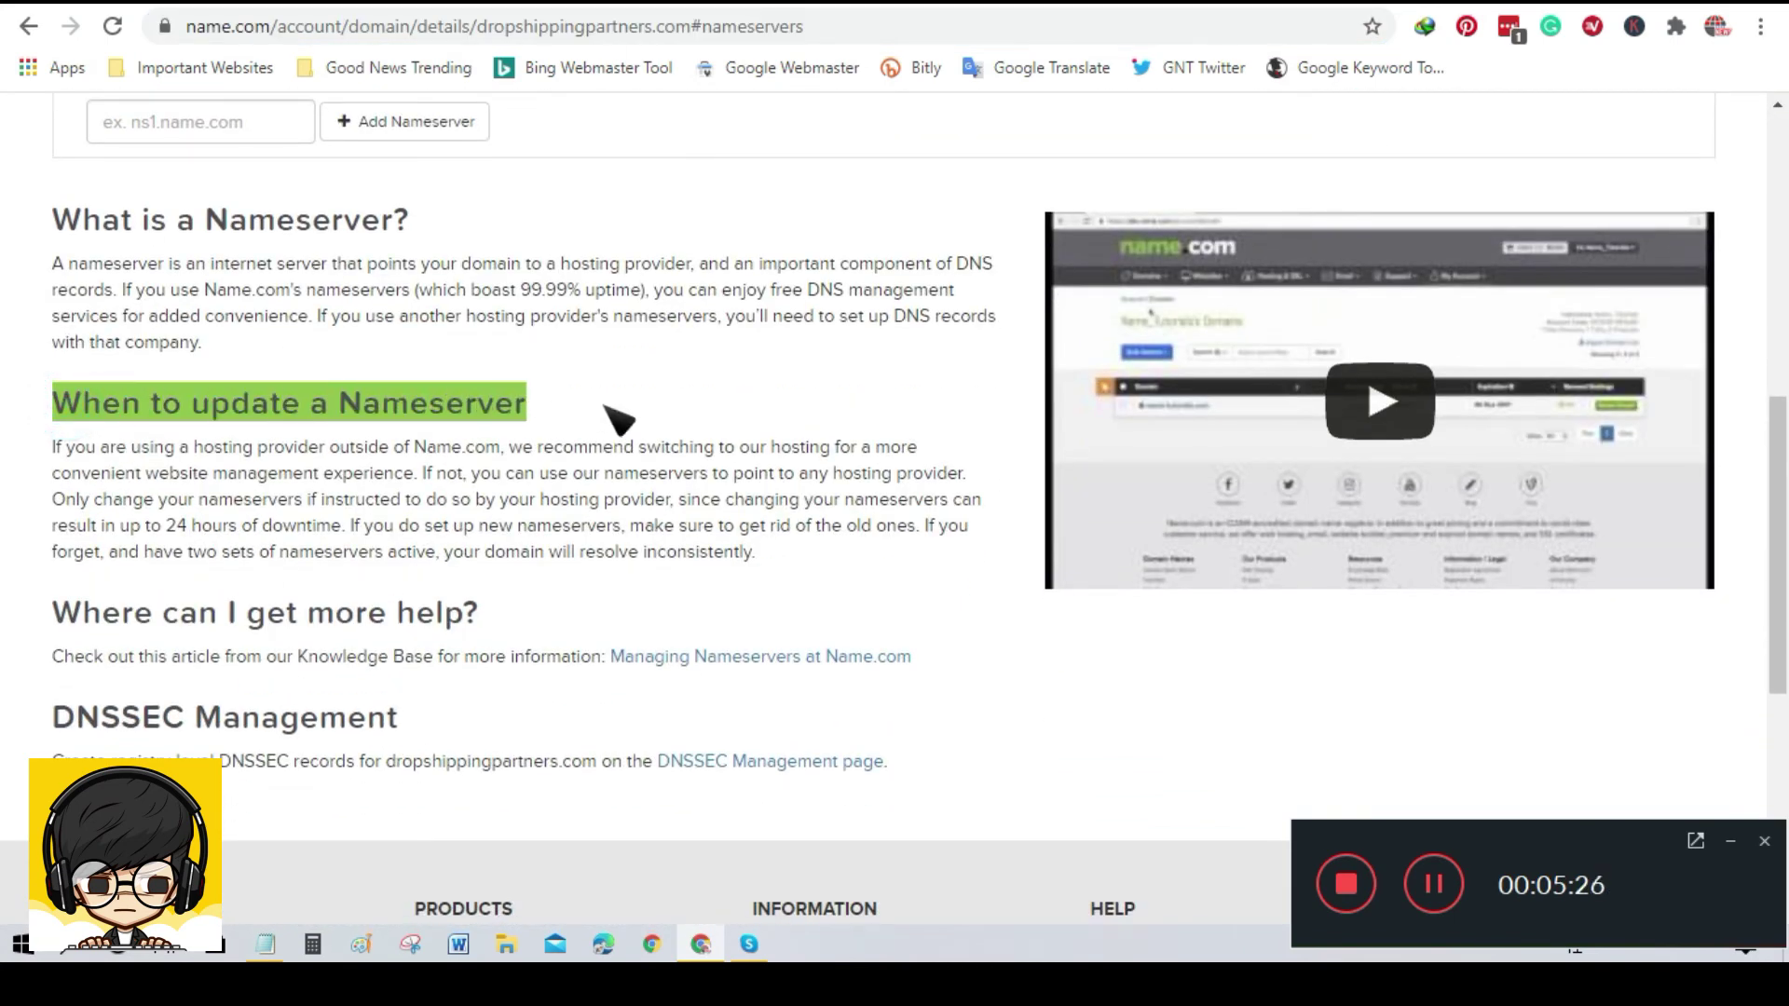
pyautogui.moveTo(56, 447); pyautogui.dragTo(539, 447)
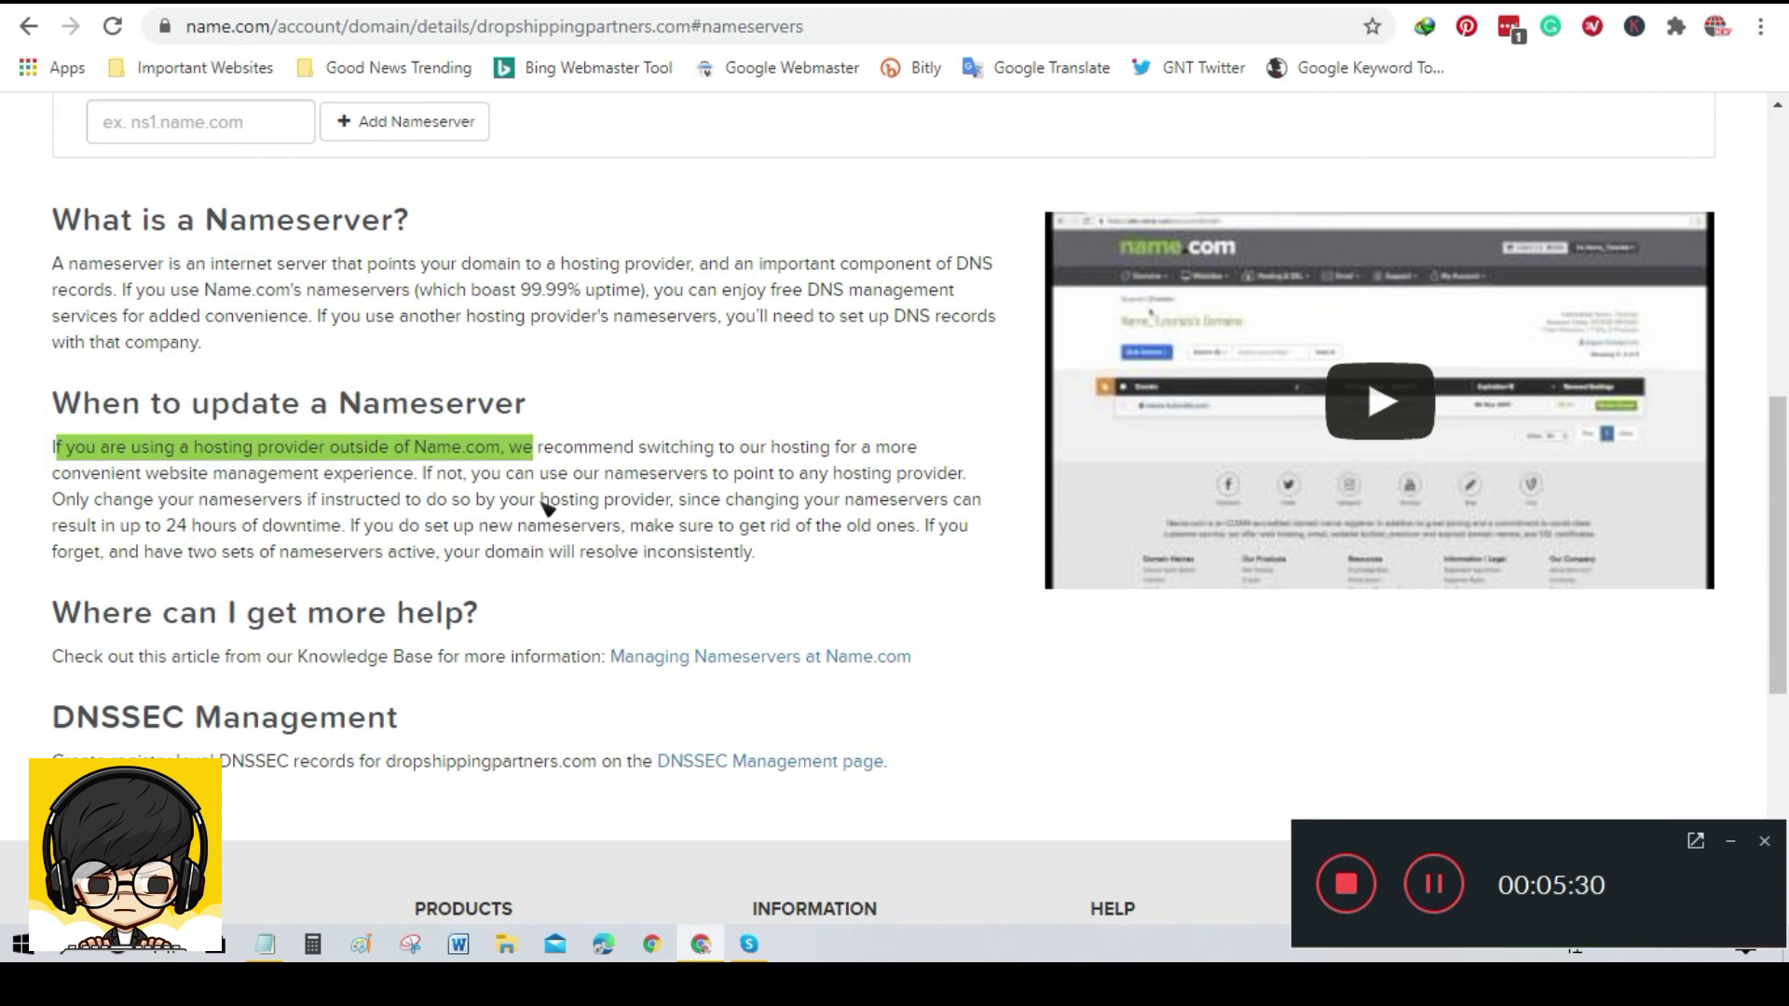
pyautogui.moveTo(690, 501); pyautogui.dragTo(348, 530)
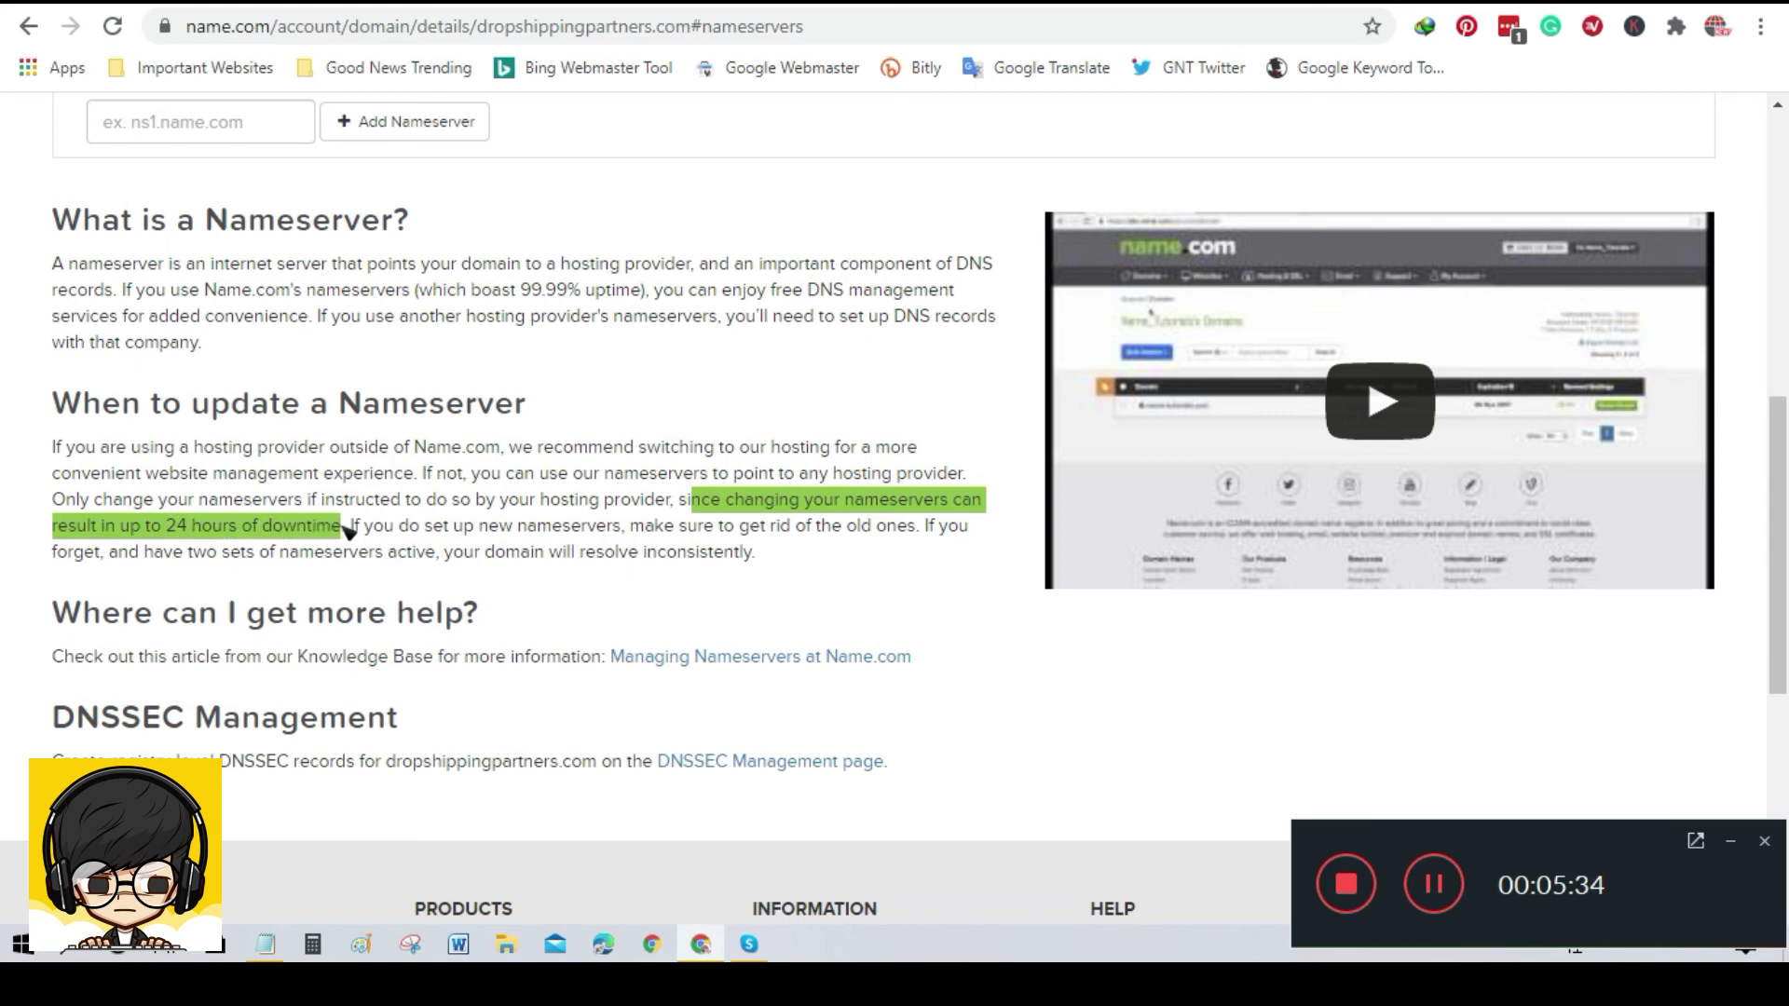
pyautogui.click(701, 629)
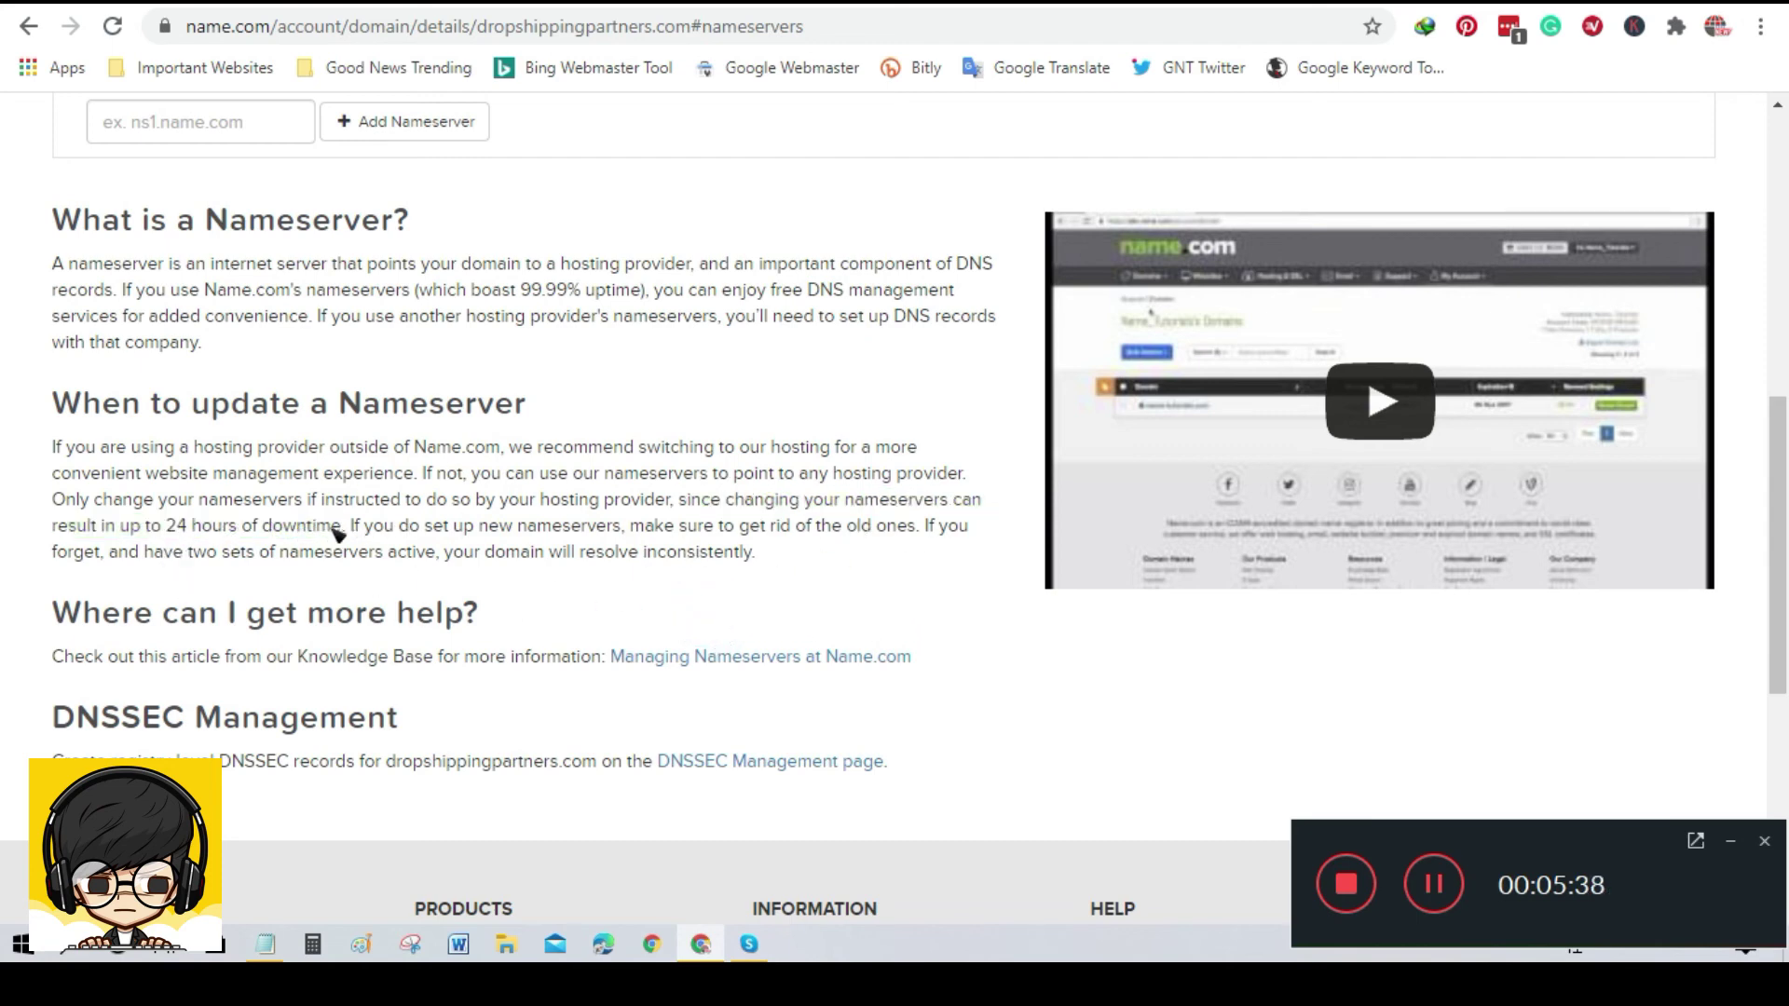
pyautogui.moveTo(344, 528); pyautogui.dragTo(167, 526)
# Return to the dropshippingpartners.com page, reload it and look over the page
pyautogui.click(997, 2)
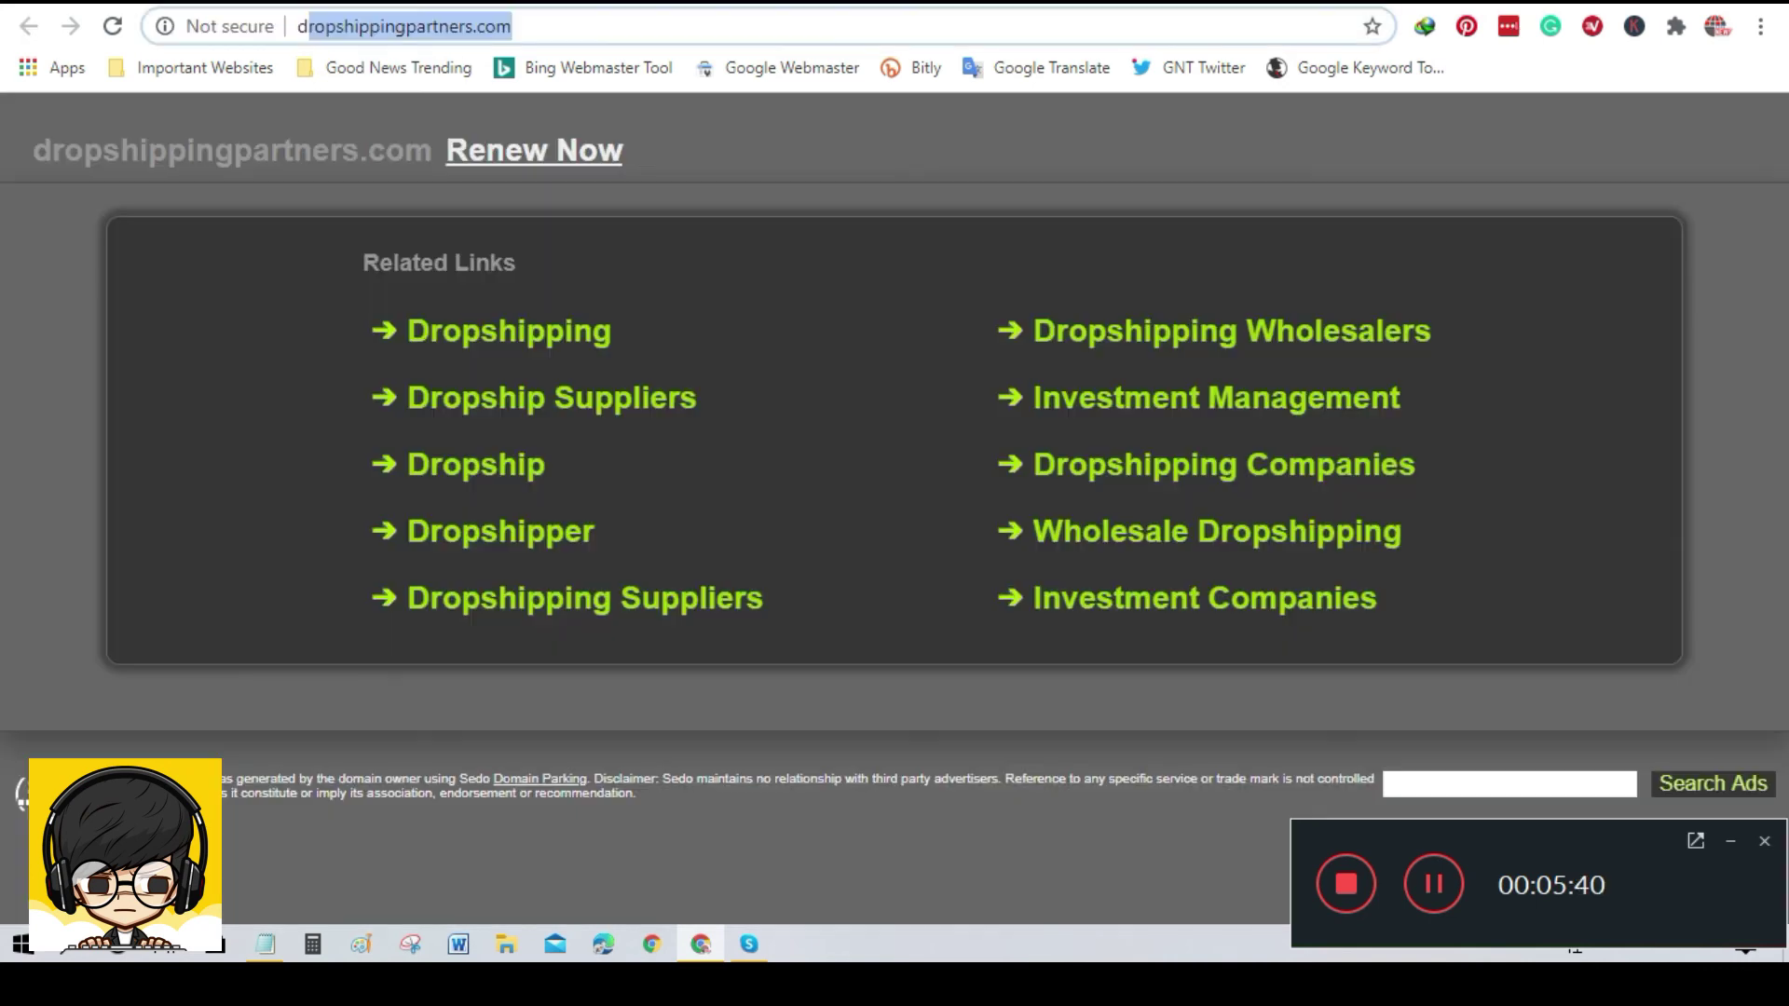
pyautogui.press('F5')
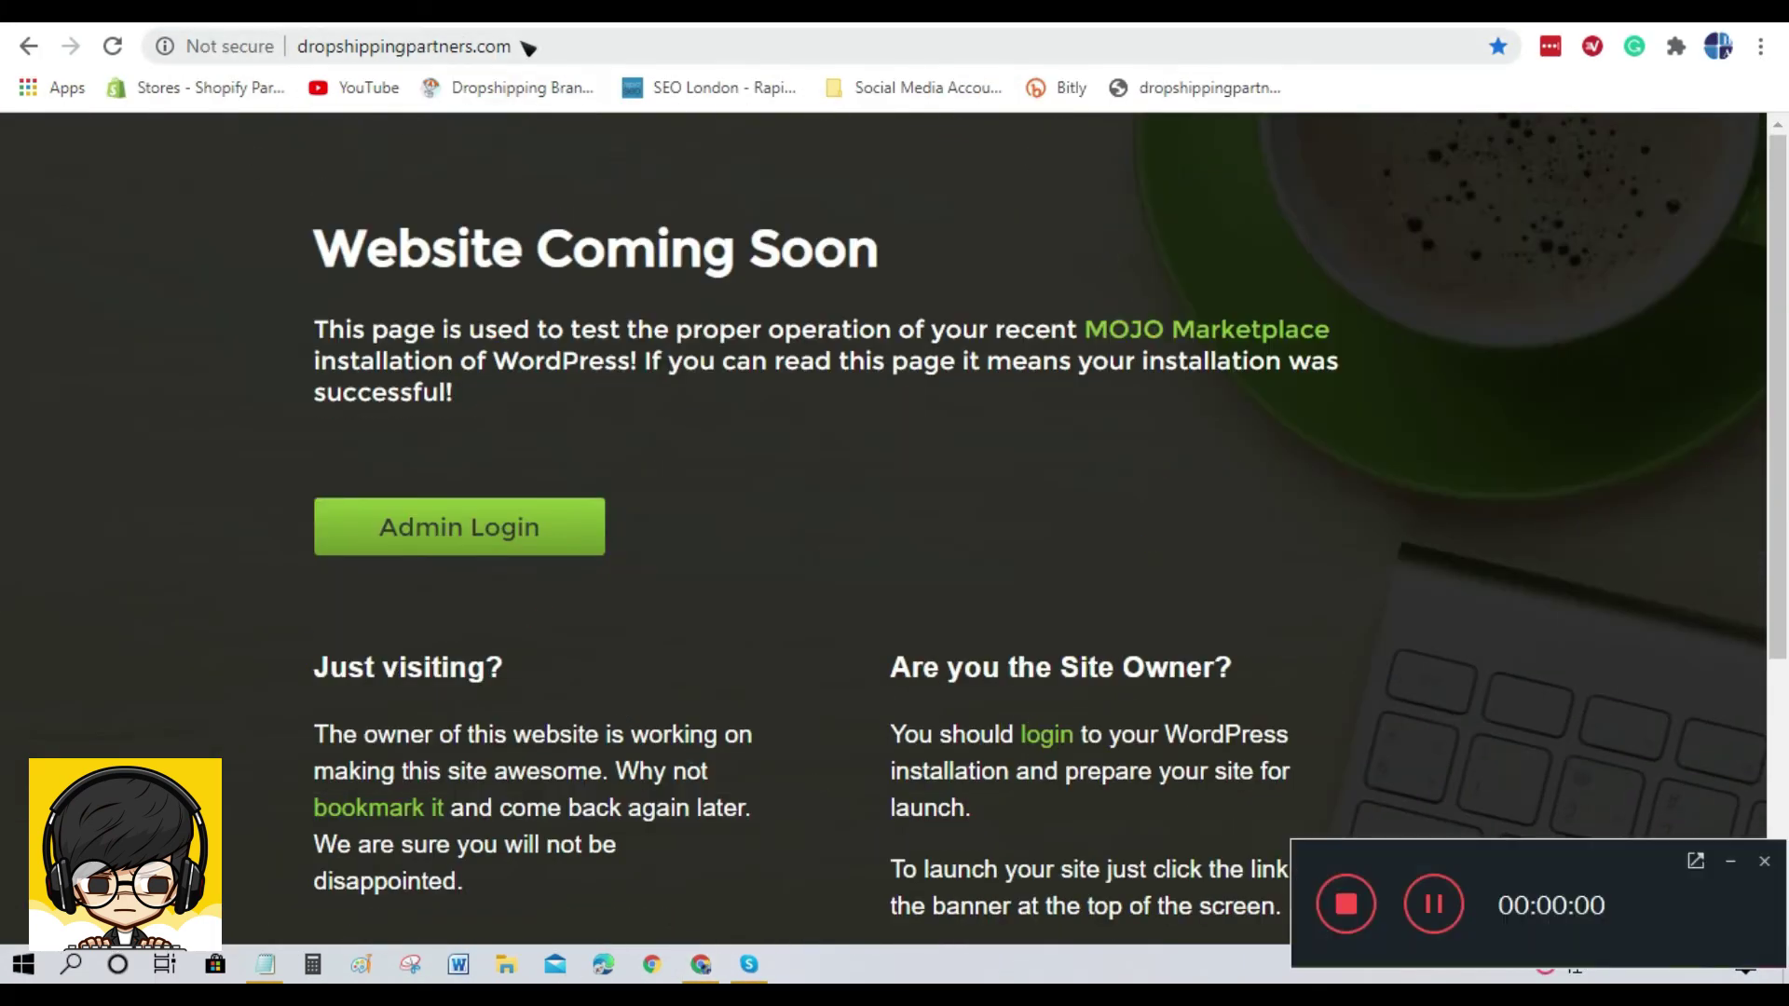
pyautogui.click(517, 45)
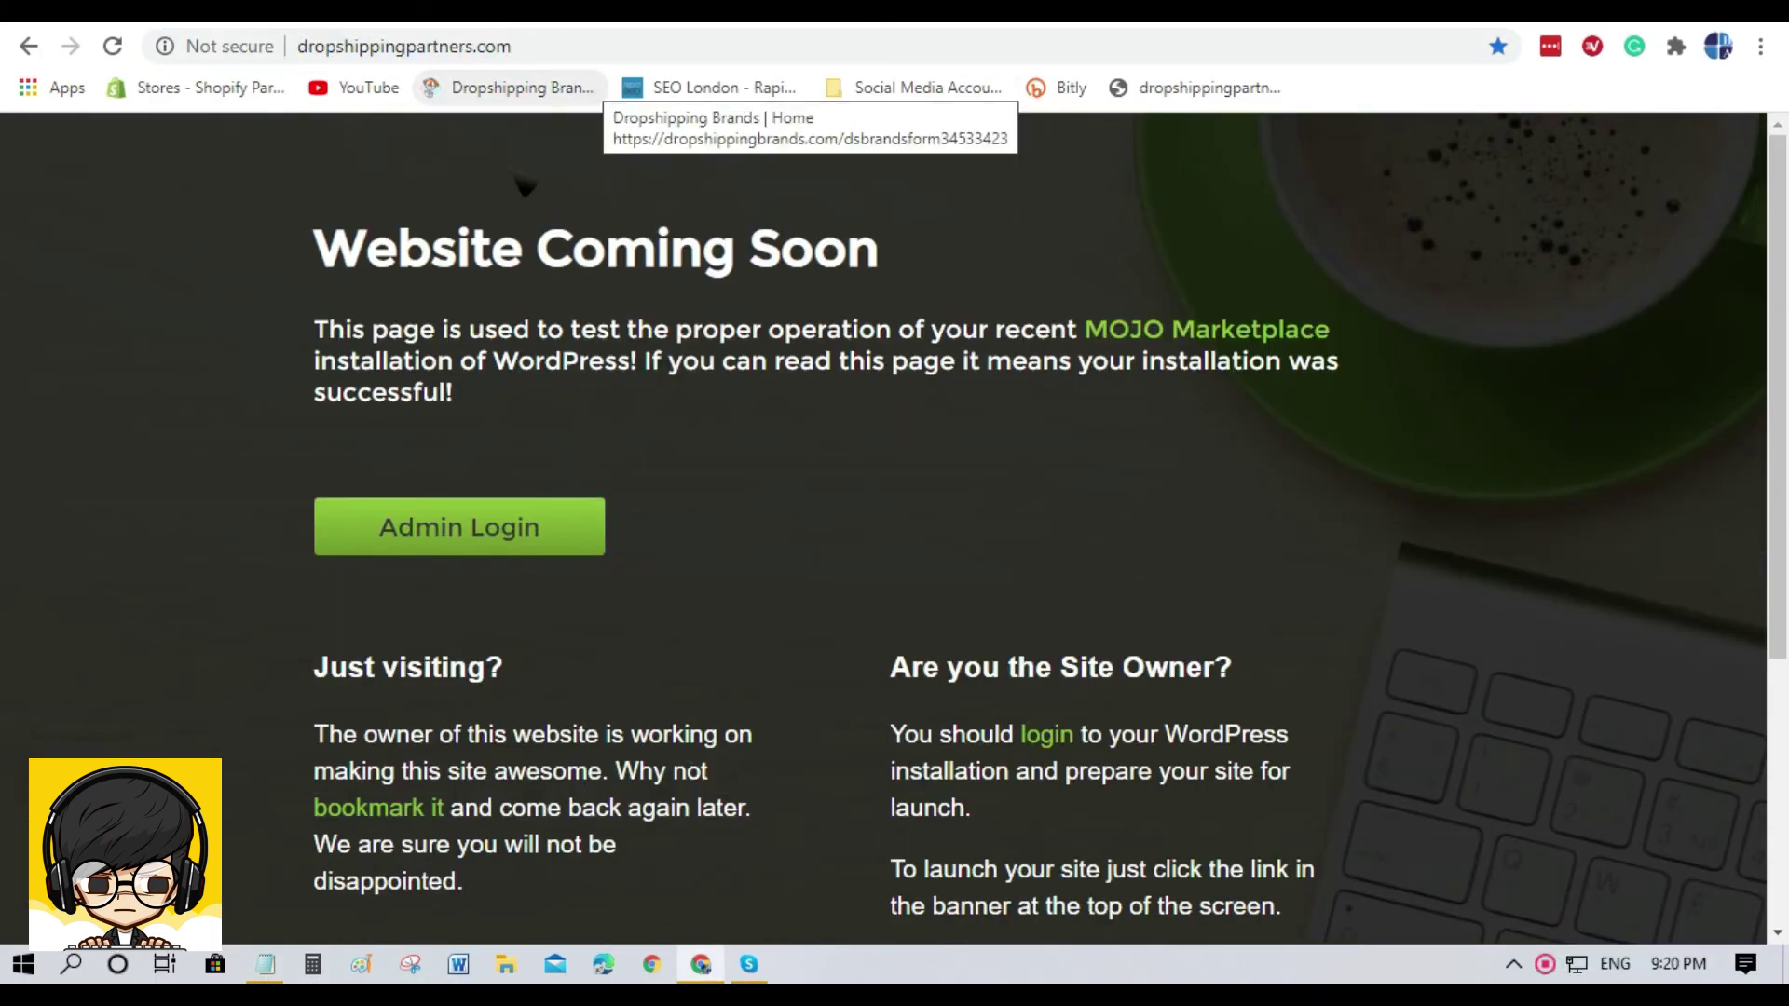
pyautogui.scroll(-2, 484, 575)
pyautogui.scroll(2, 484, 574)
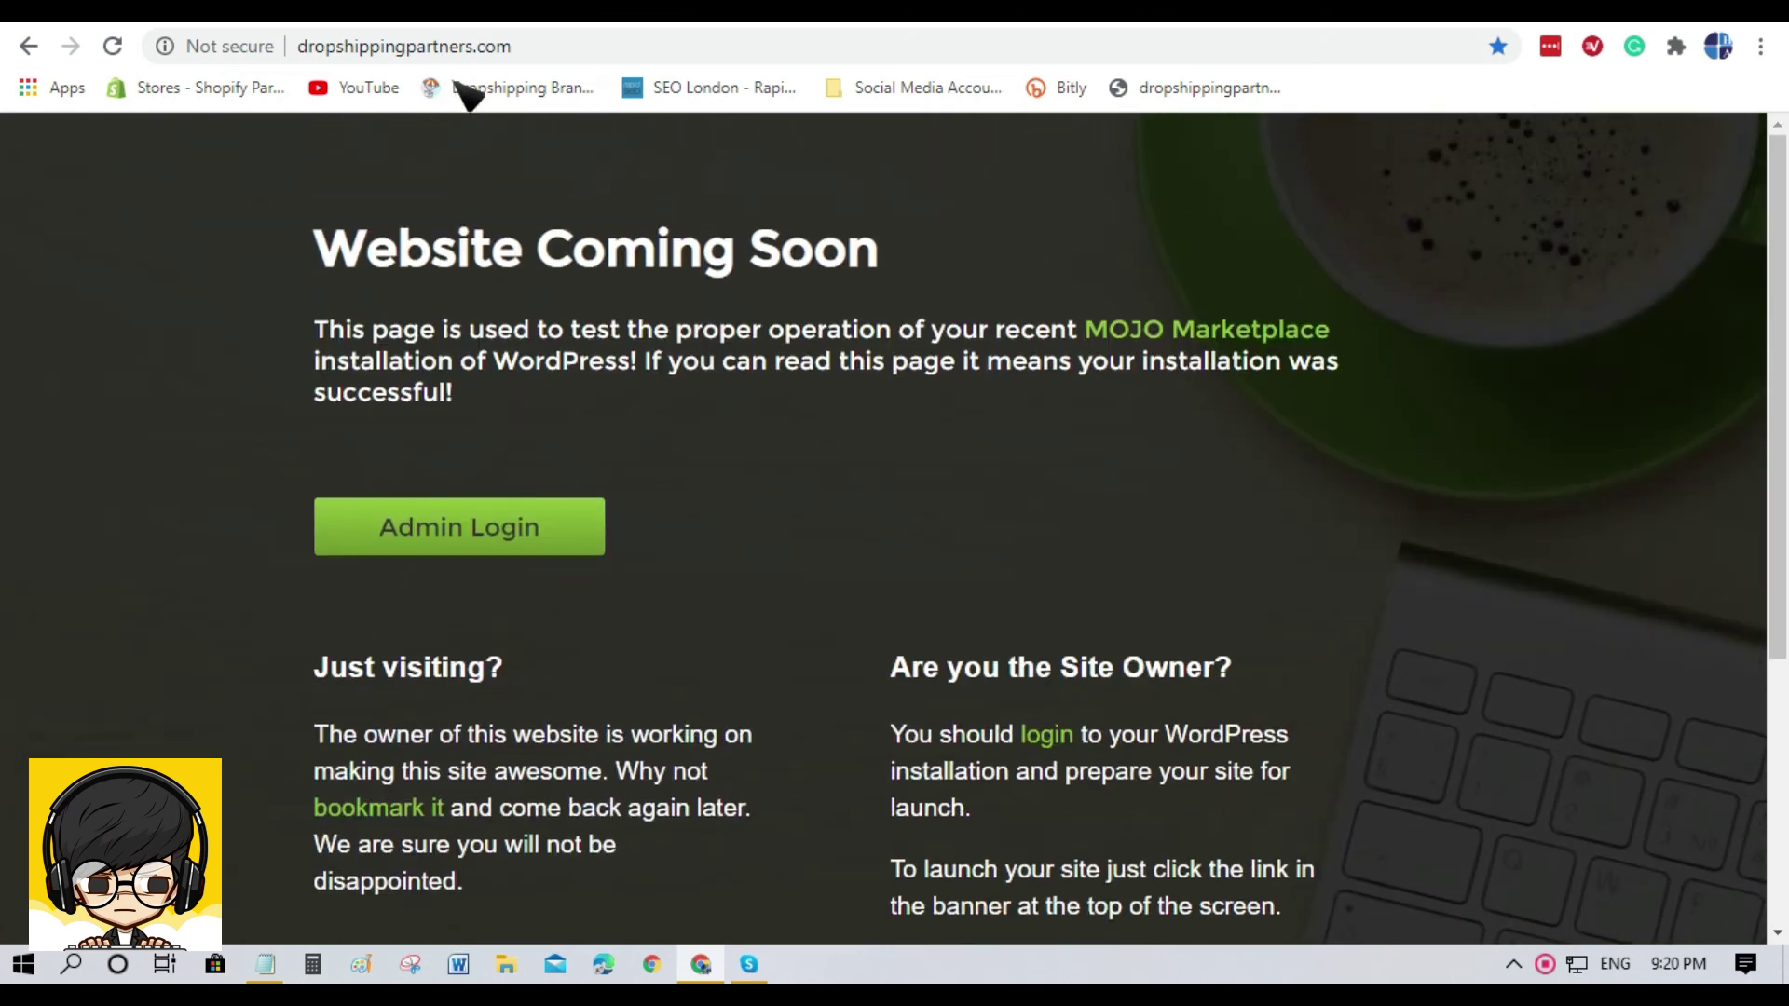
# Open the site's admin login and log in to WordPress with the username and account password
pyautogui.click(482, 533)
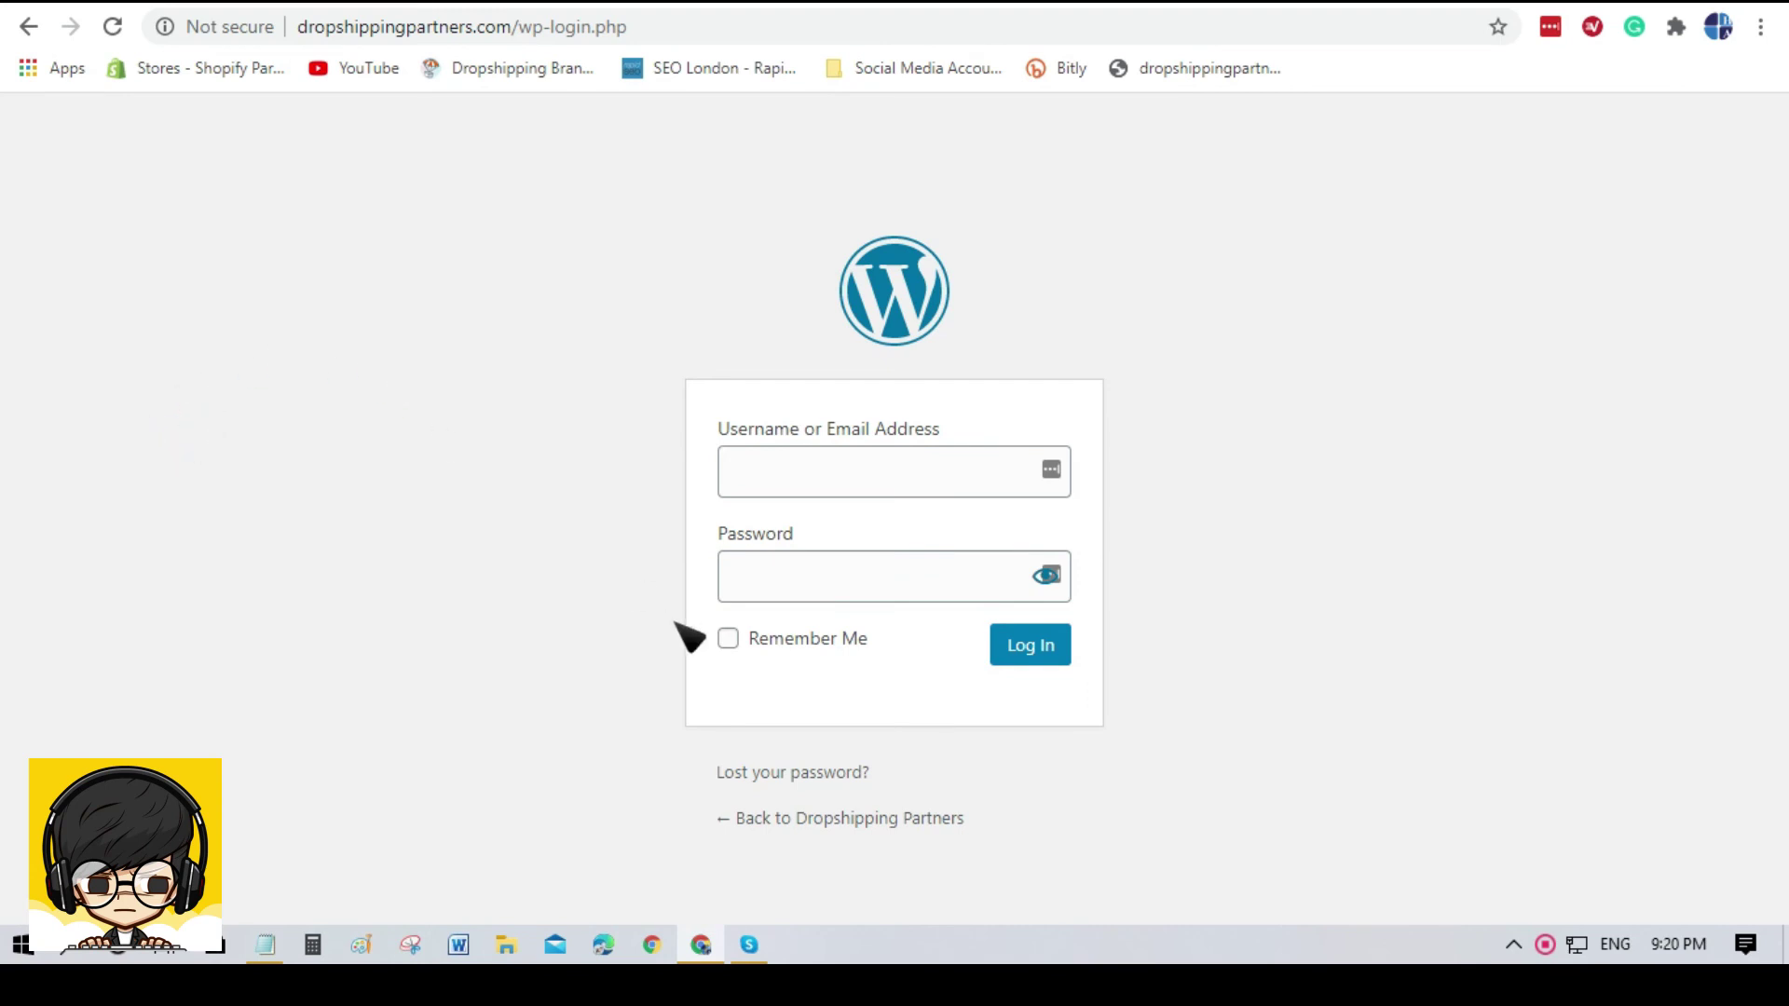
pyautogui.click(829, 474)
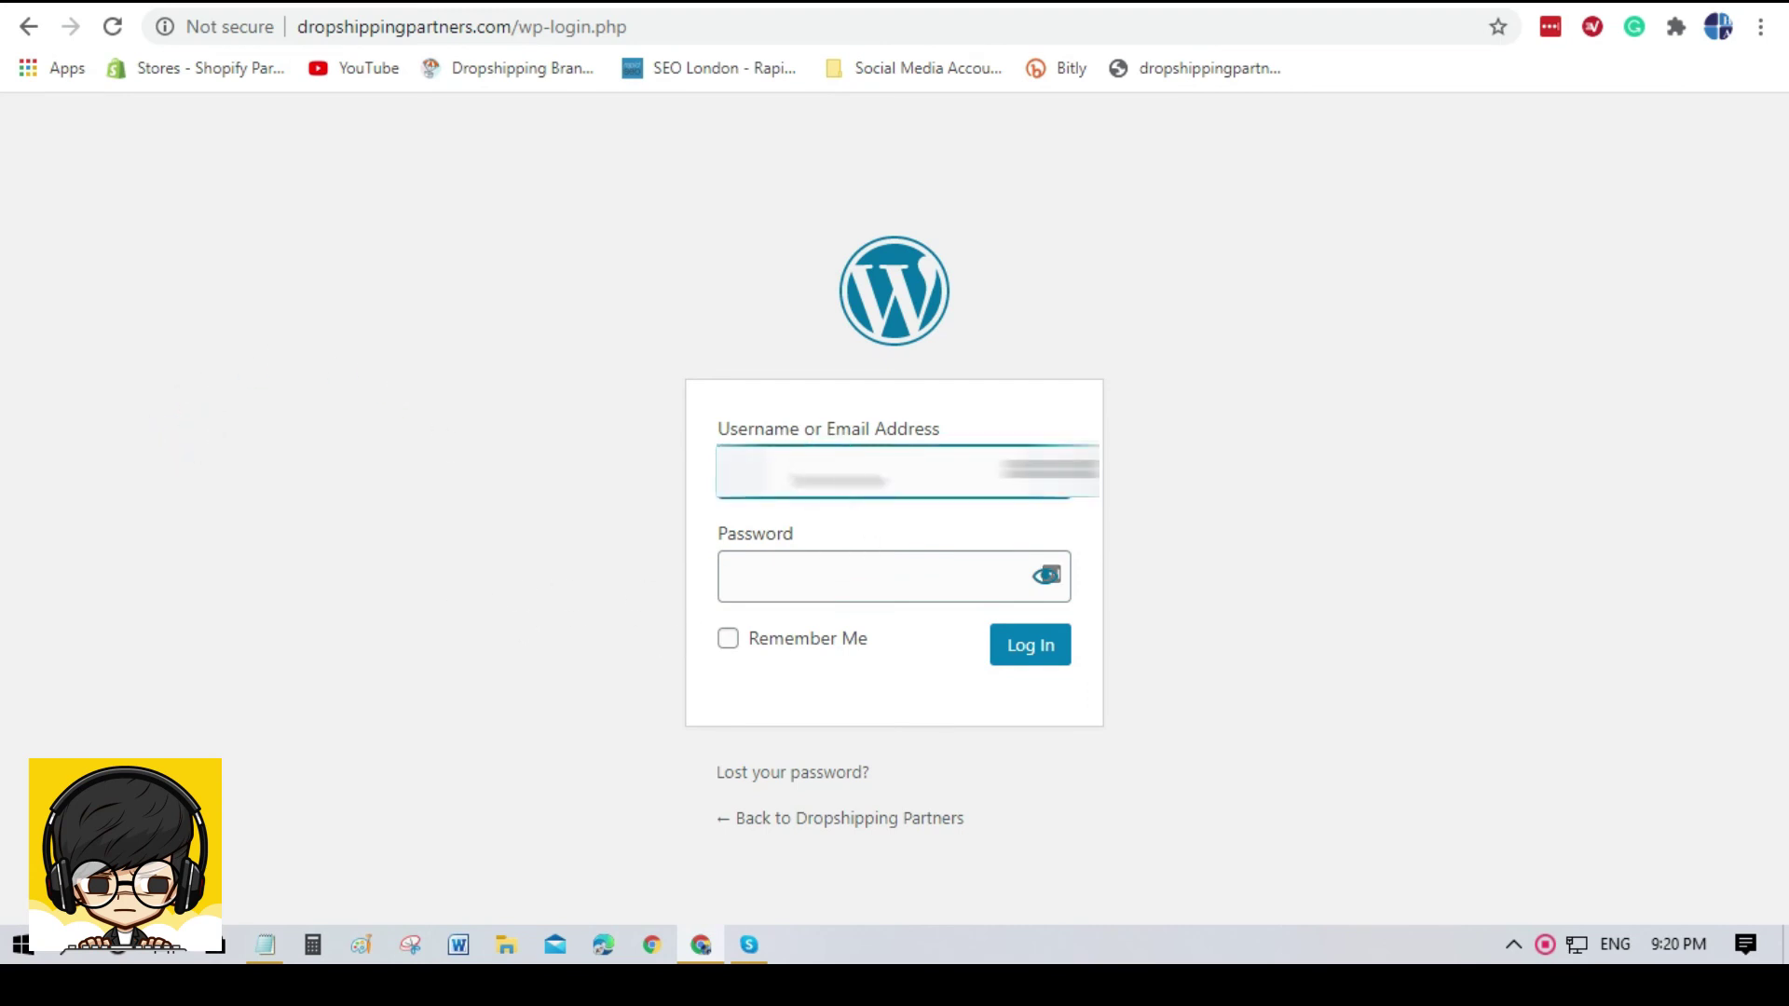
pyautogui.write('...')
pyautogui.press('Tab')
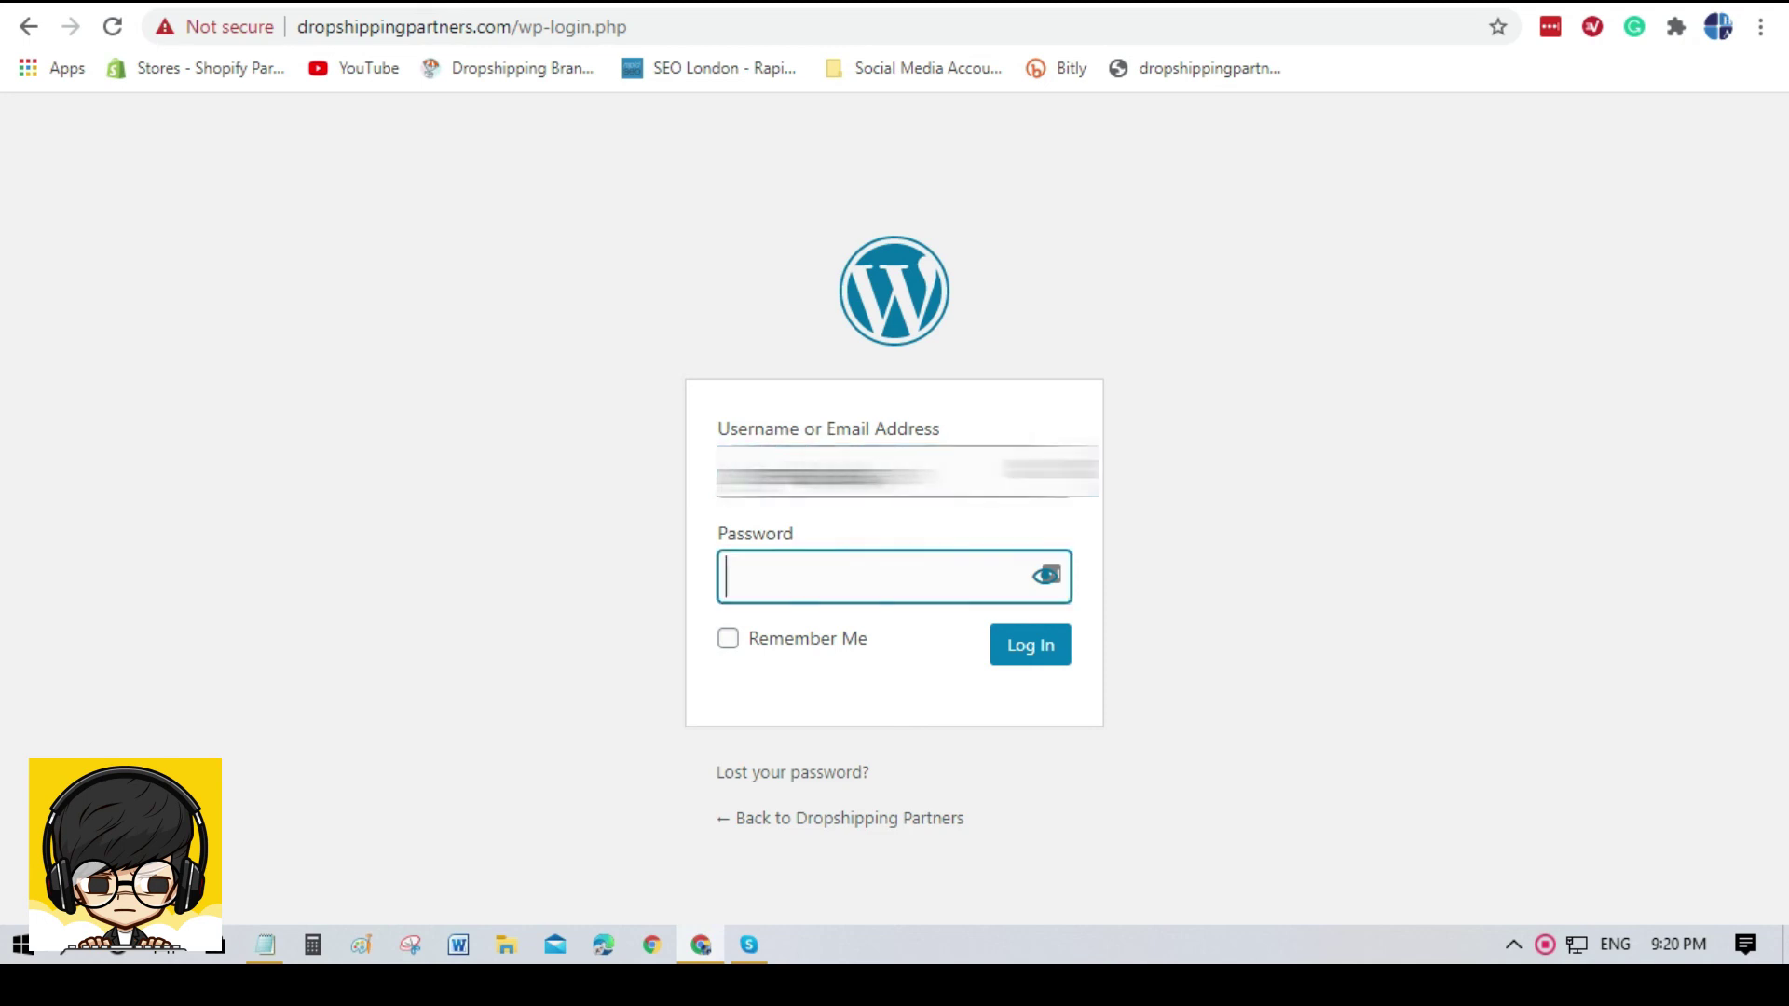
pyautogui.write('••••••••••••••••')
pyautogui.click(1030, 644)
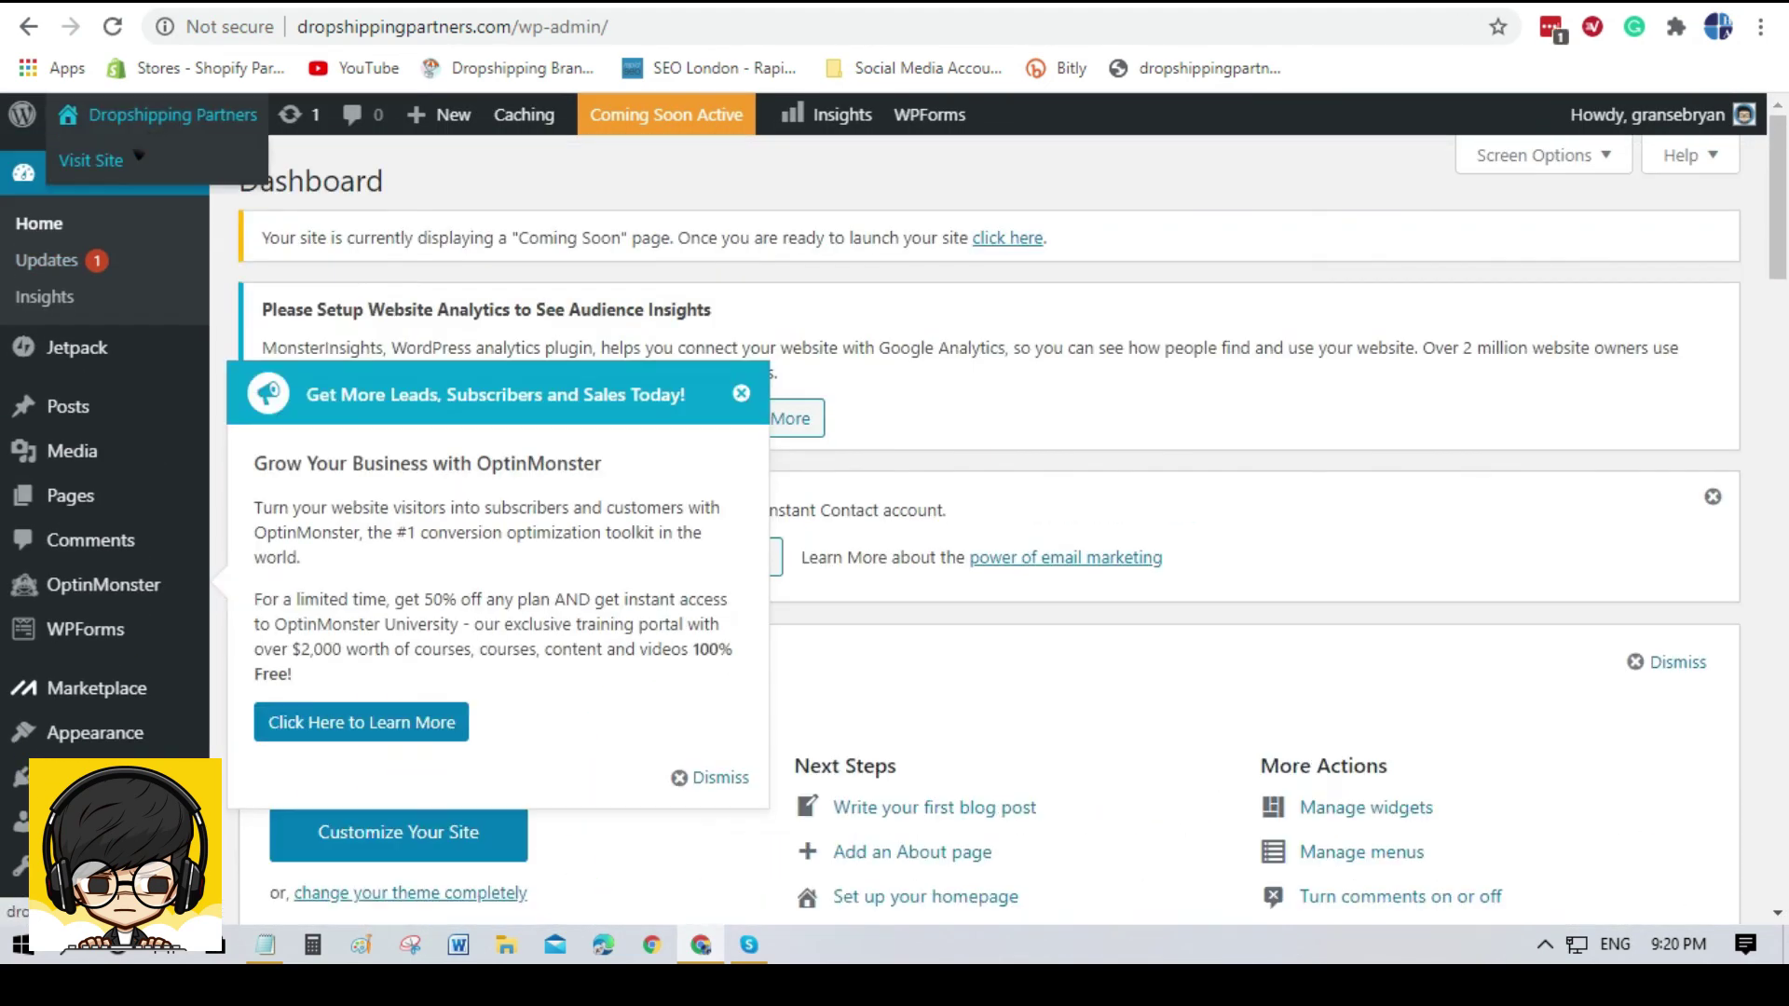
# Visit the live site from the WordPress dashboard and look through its home page
pyautogui.click(106, 175)
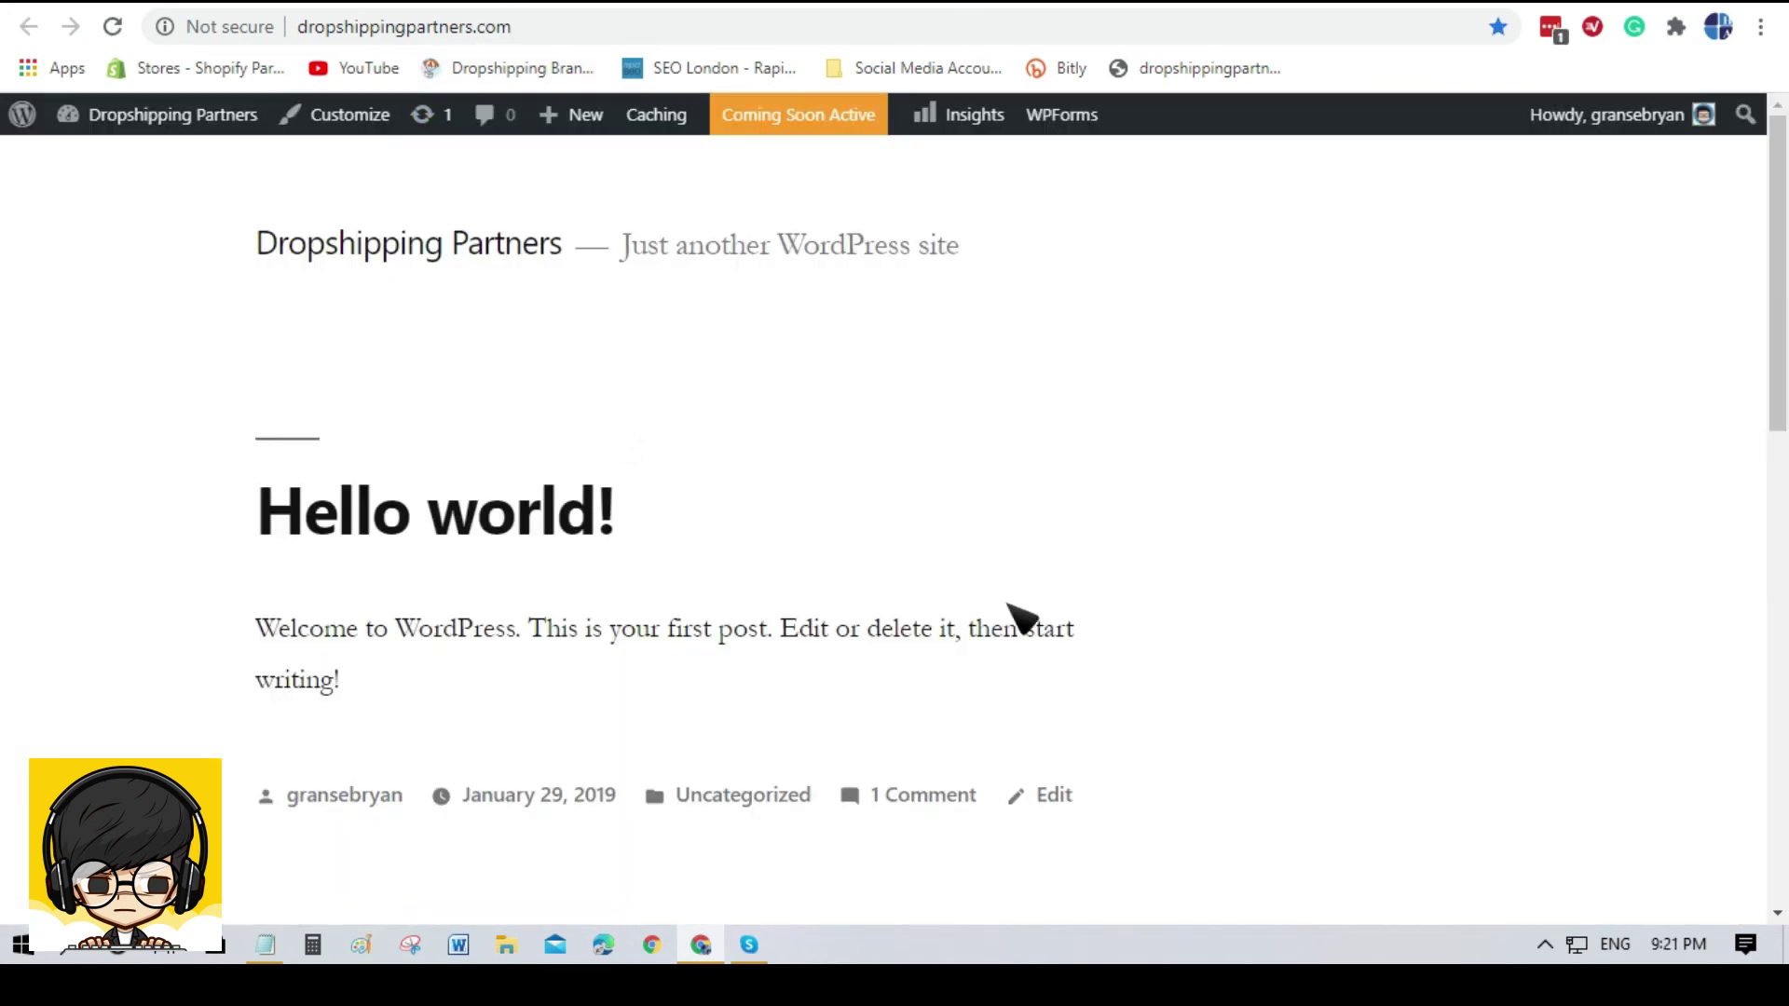
pyautogui.scroll(-3, 1019, 619)
pyautogui.scroll(3, 1022, 618)
pyautogui.scroll(-4, 1062, 507)
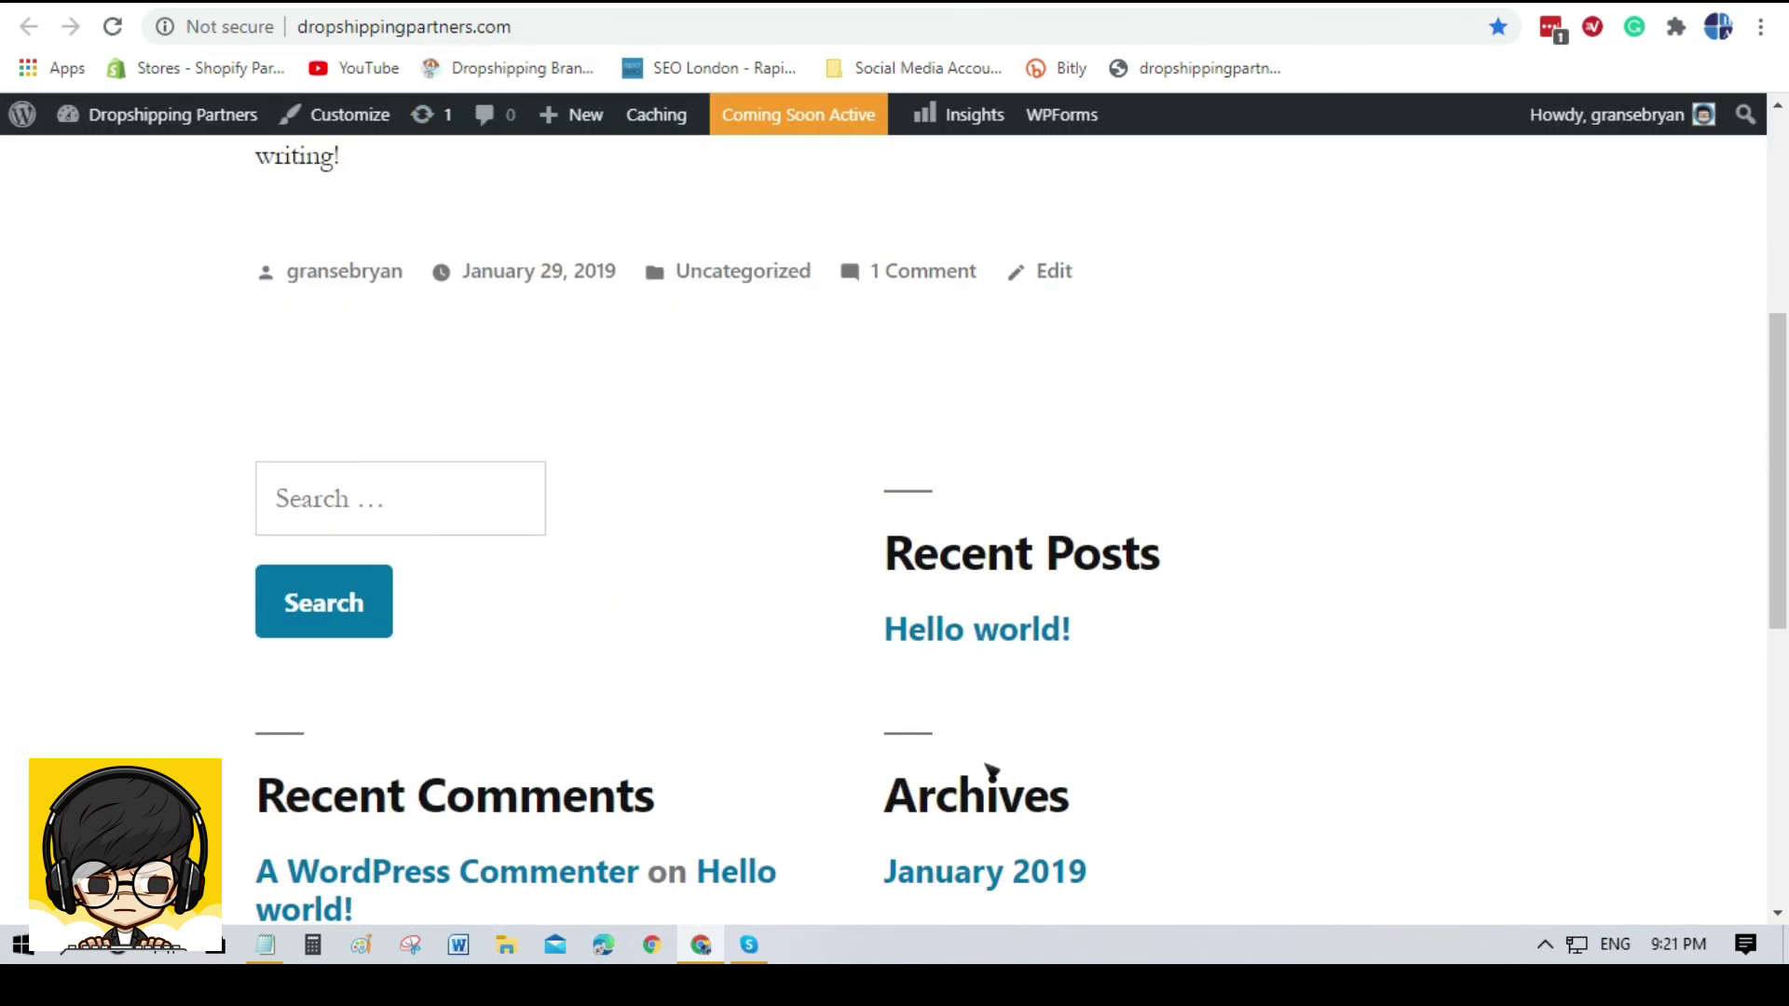
pyautogui.scroll(3, 1011, 772)
pyautogui.scroll(2, 1013, 770)
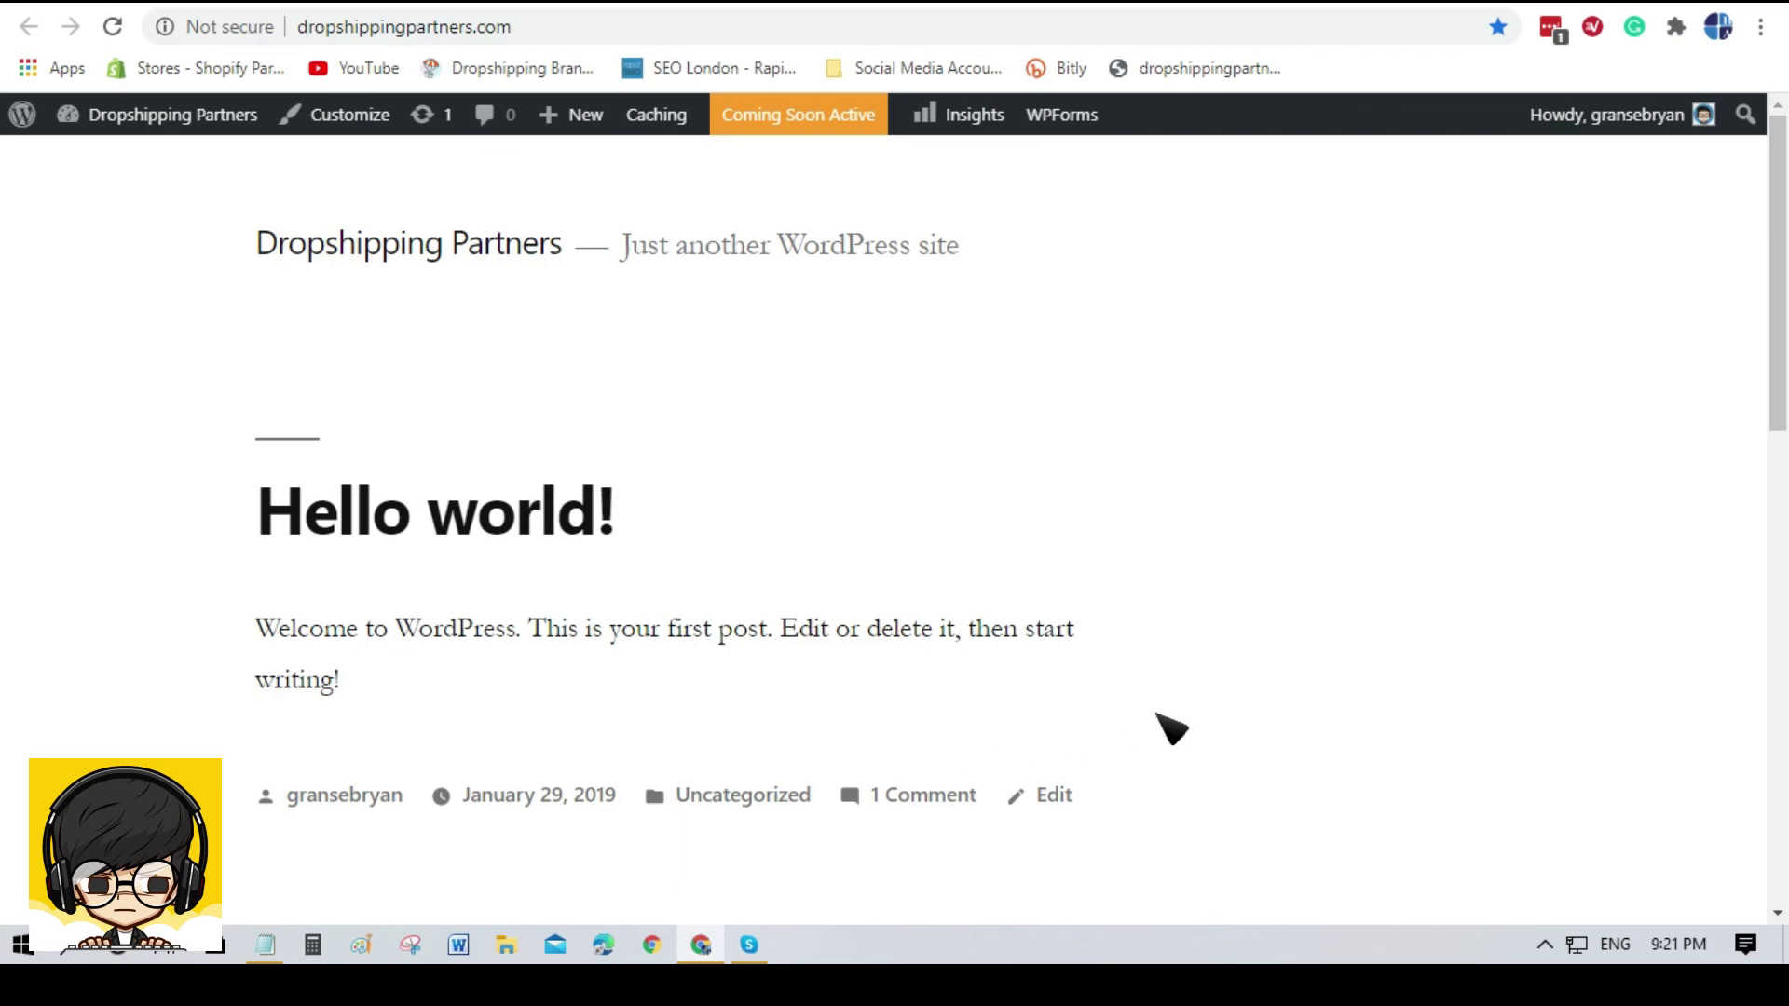